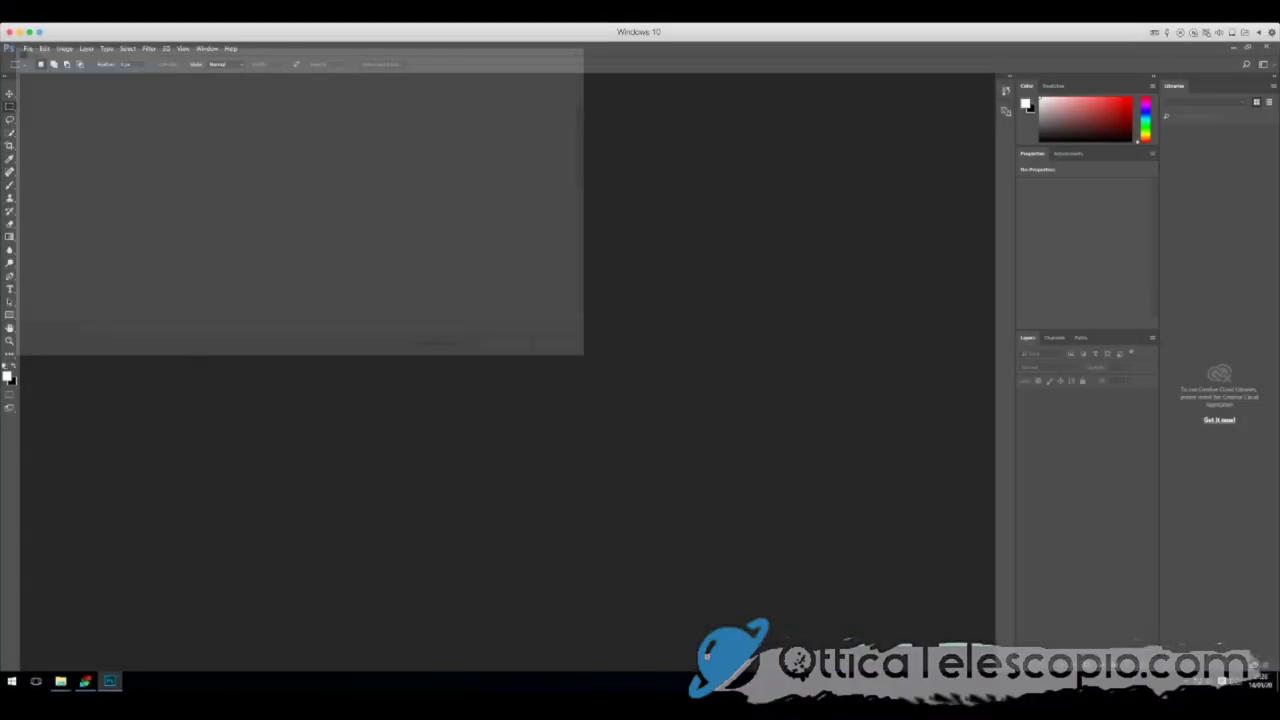
- Open the sinone TIF file of the Orion Nebula from the Desktop
scroll(176, 270, "down", 10)
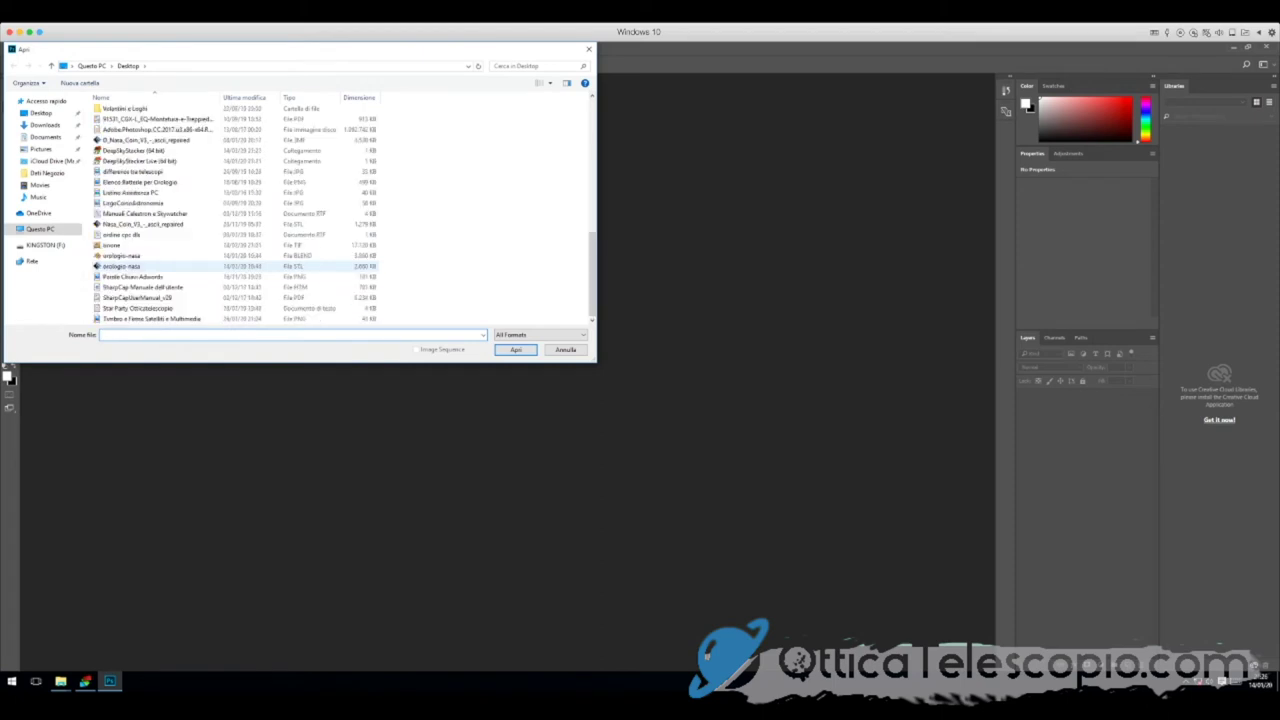
left_click(112, 245)
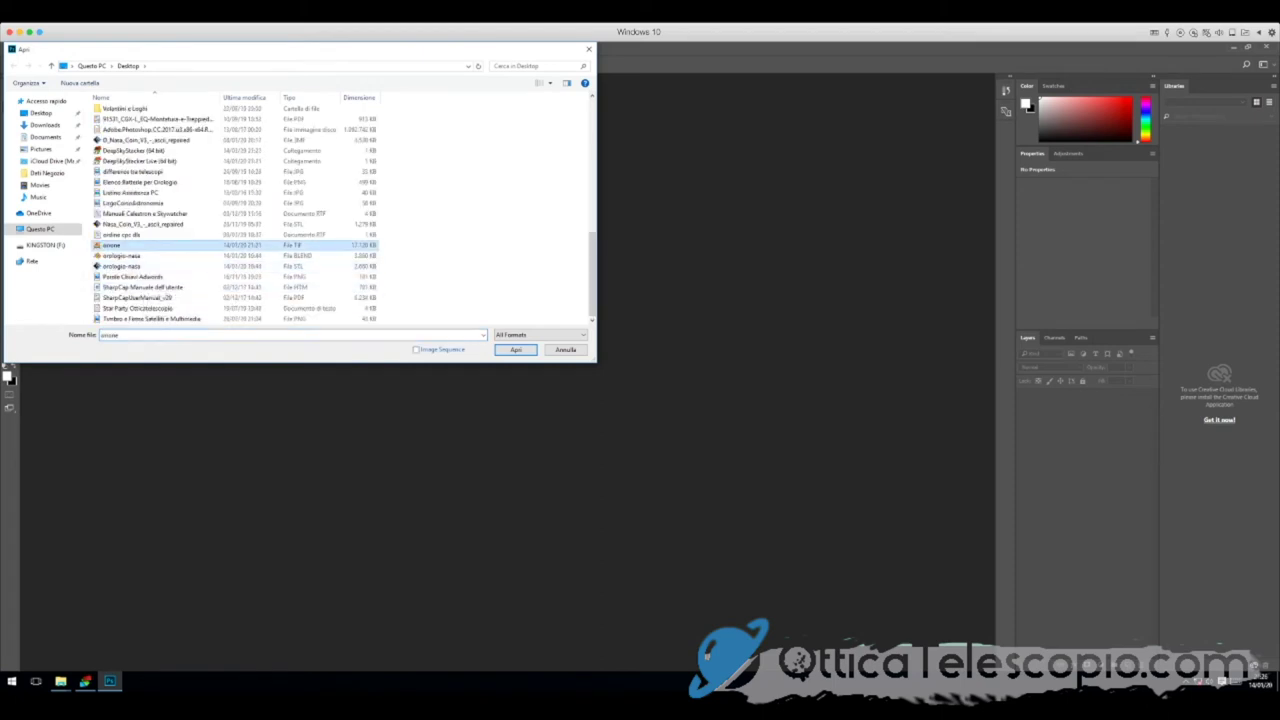
key("Return")
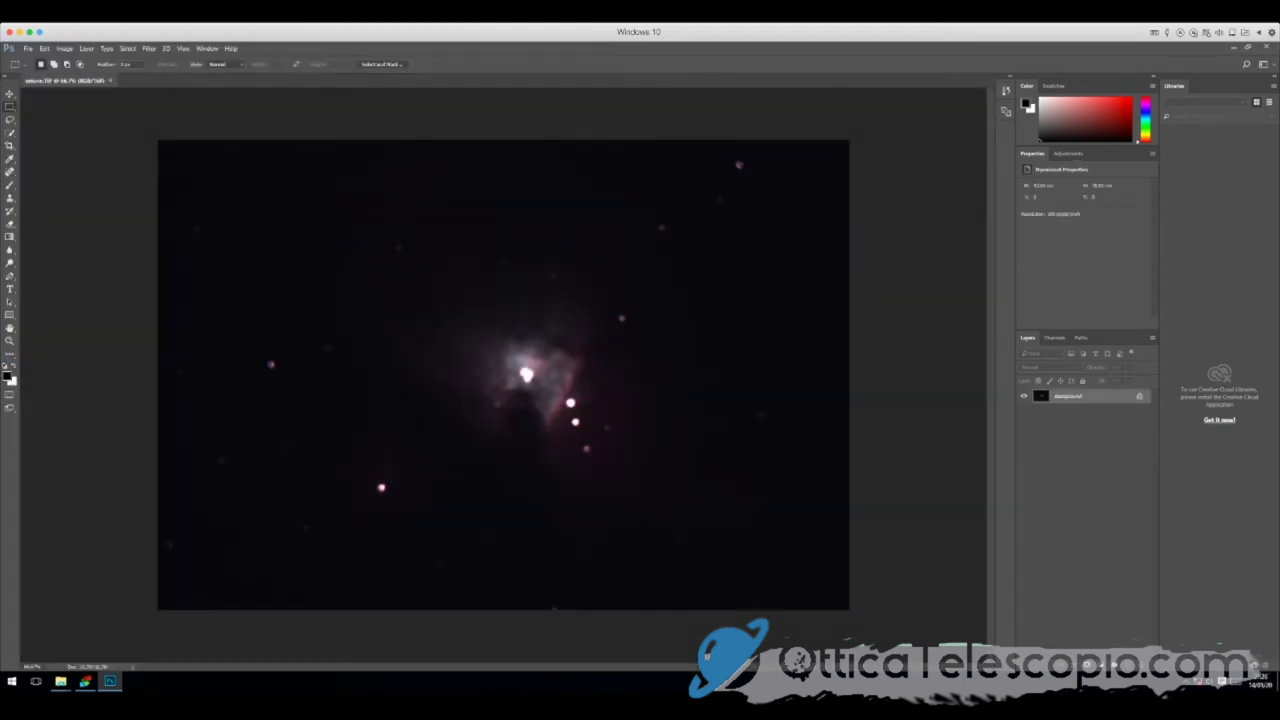
- Unlock the Background and add a Levels layer with the midtone slider moved left to brighten
left_click(1139, 396)
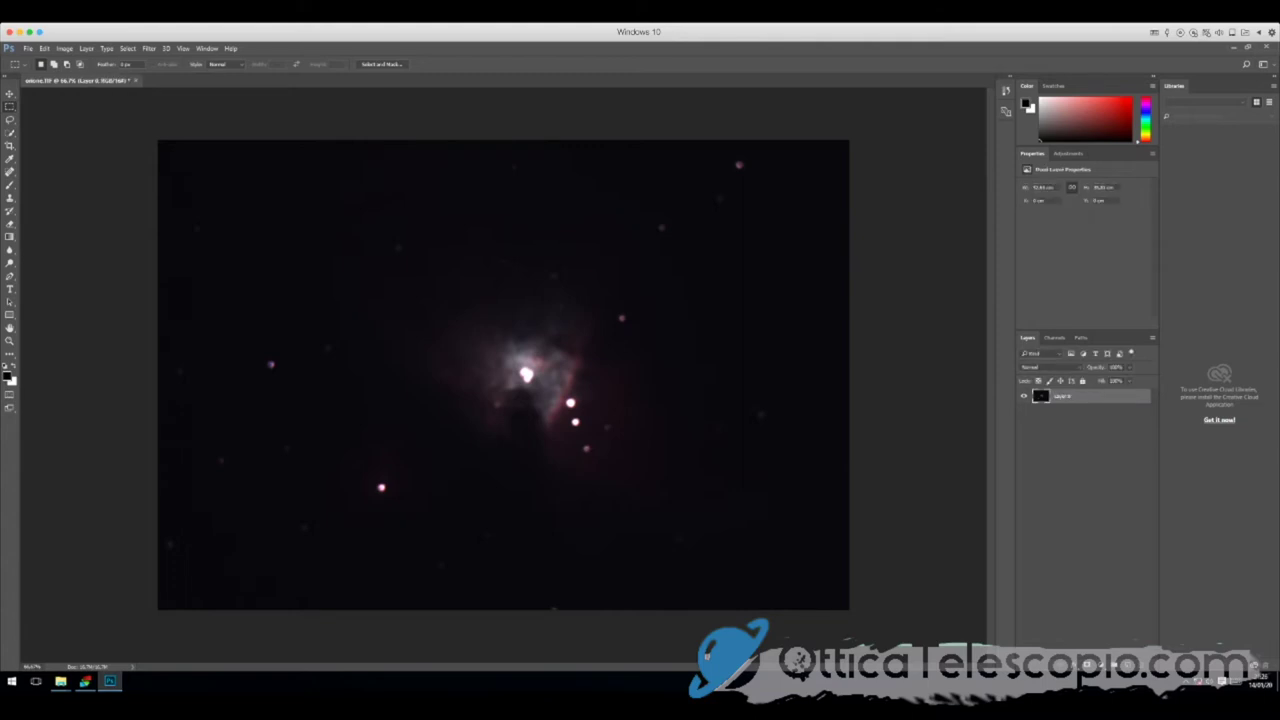
left_click(1095, 660)
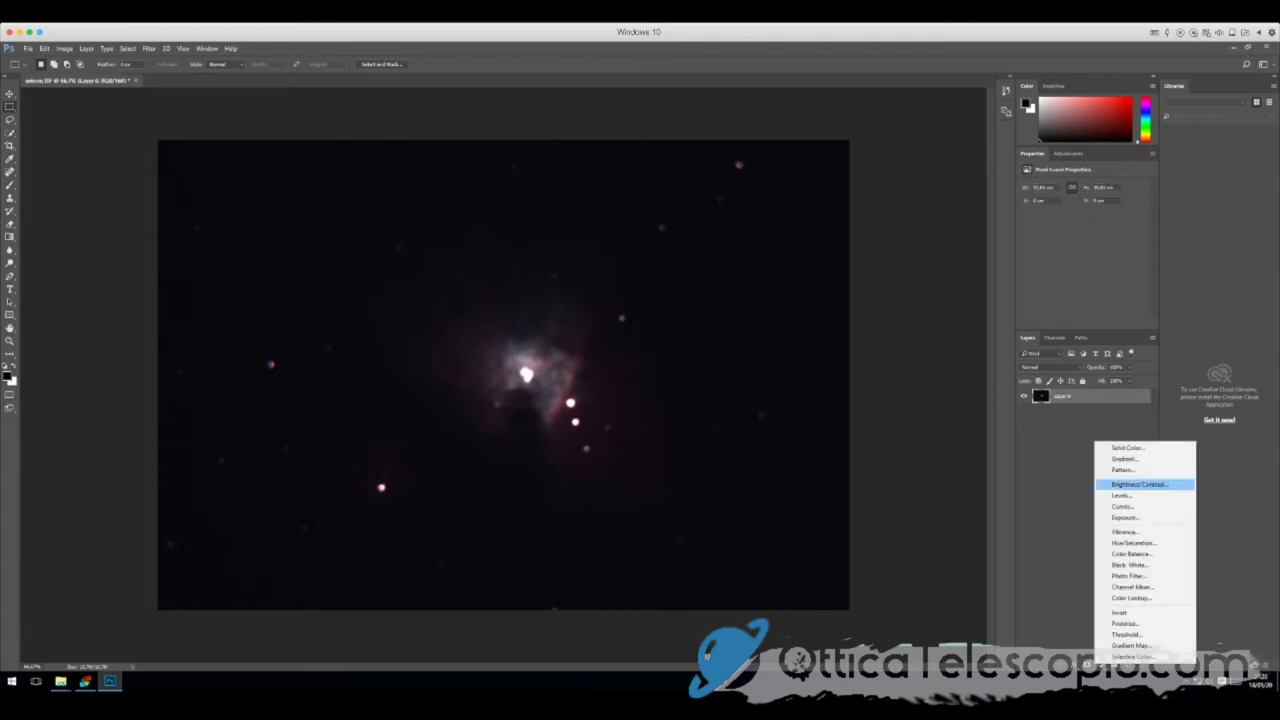
left_click(1121, 495)
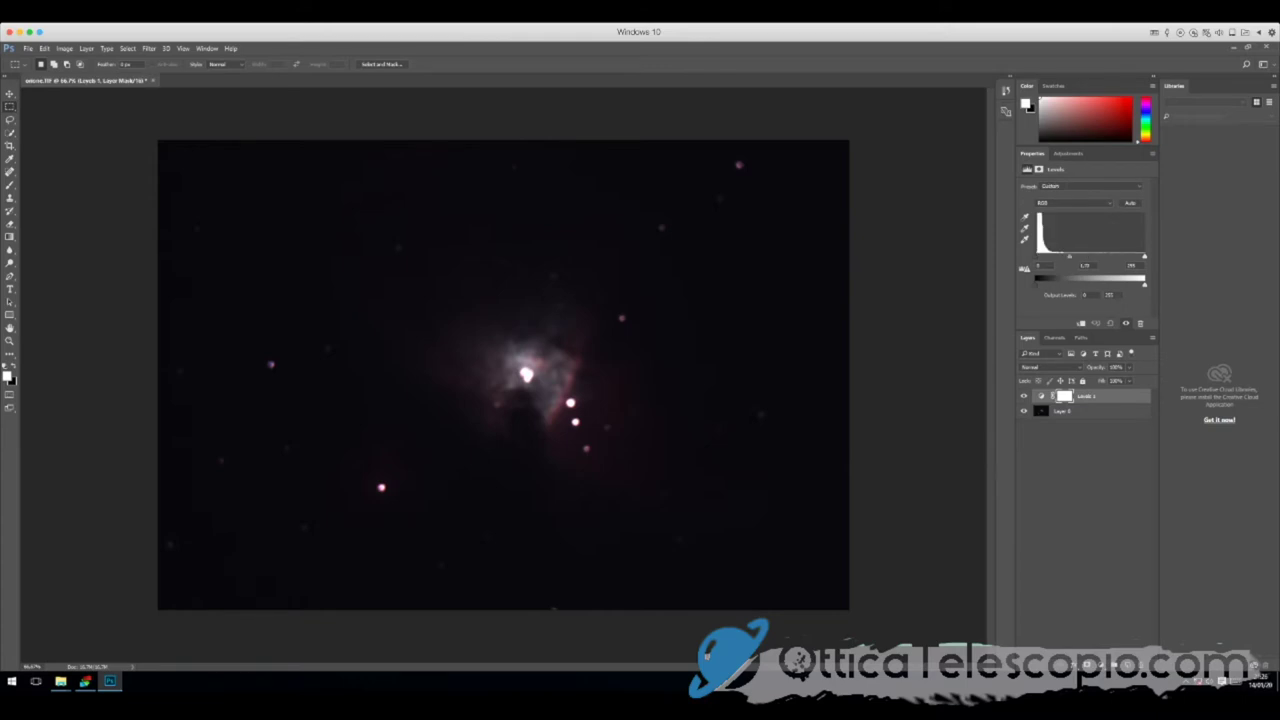
left_click_drag(1088, 256, 1058, 256)
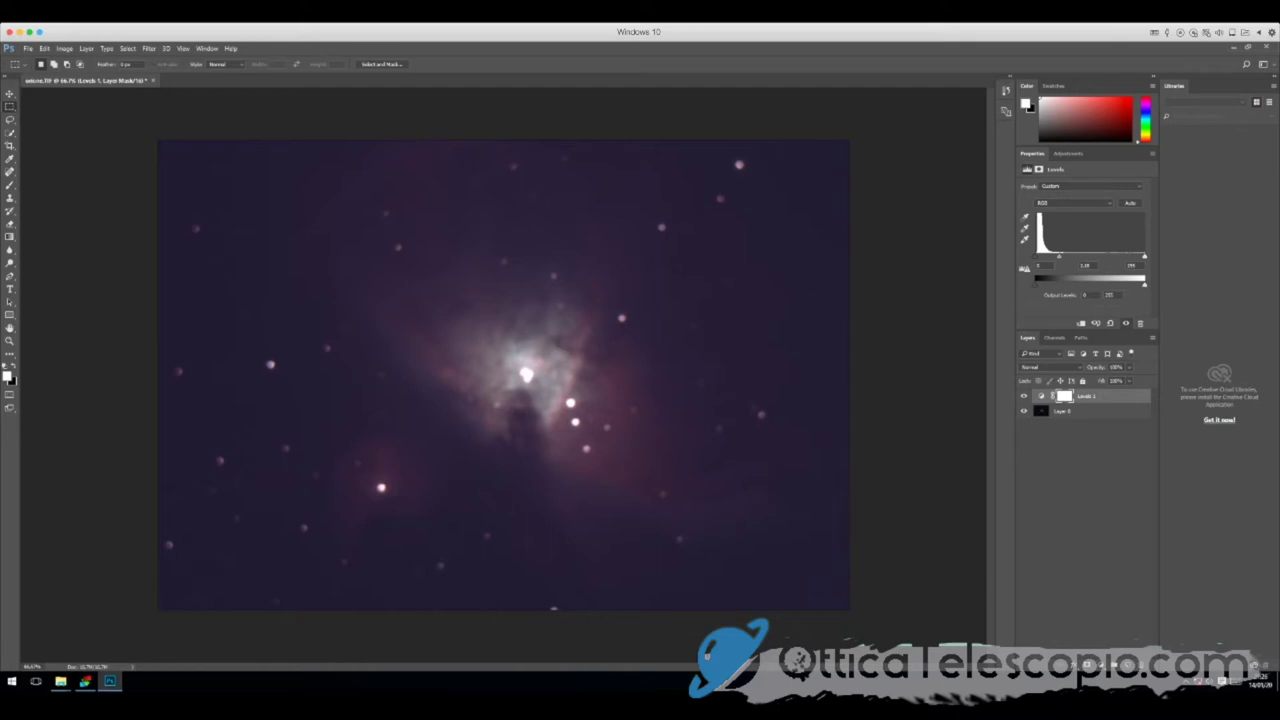
- Flatten the image and unlock the resulting background layer
right_click(1095, 396)
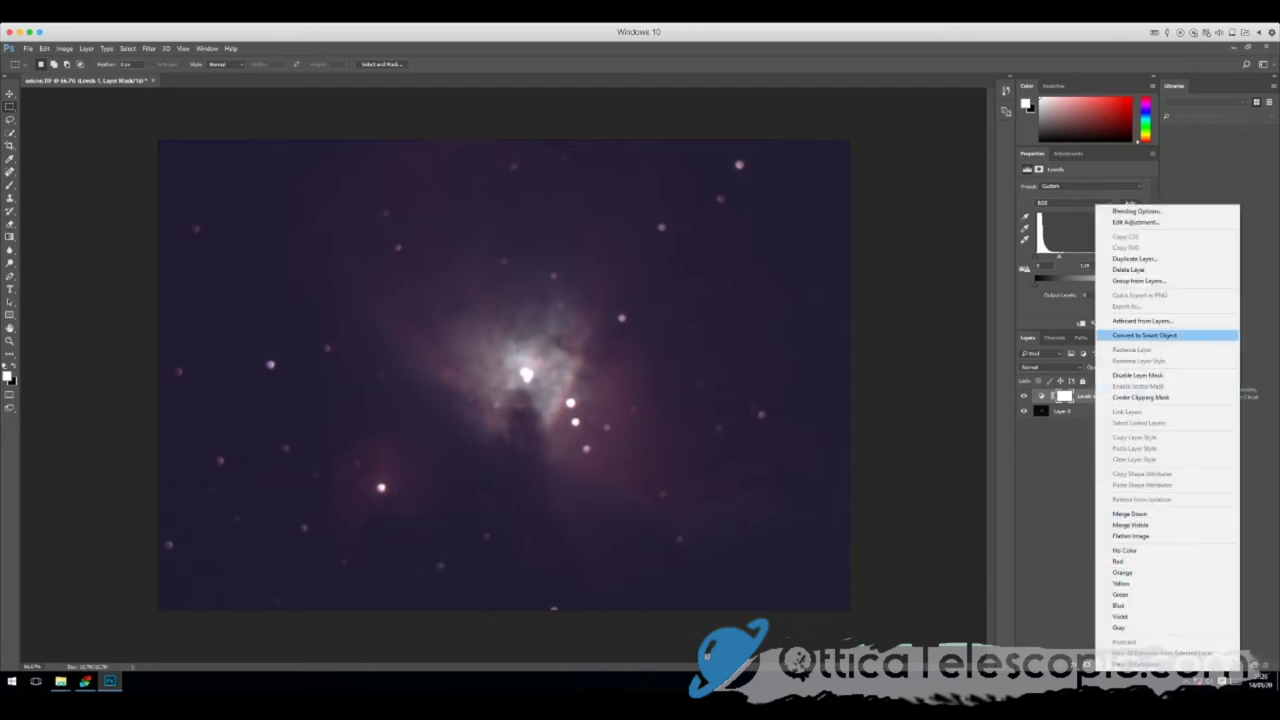
left_click(1130, 536)
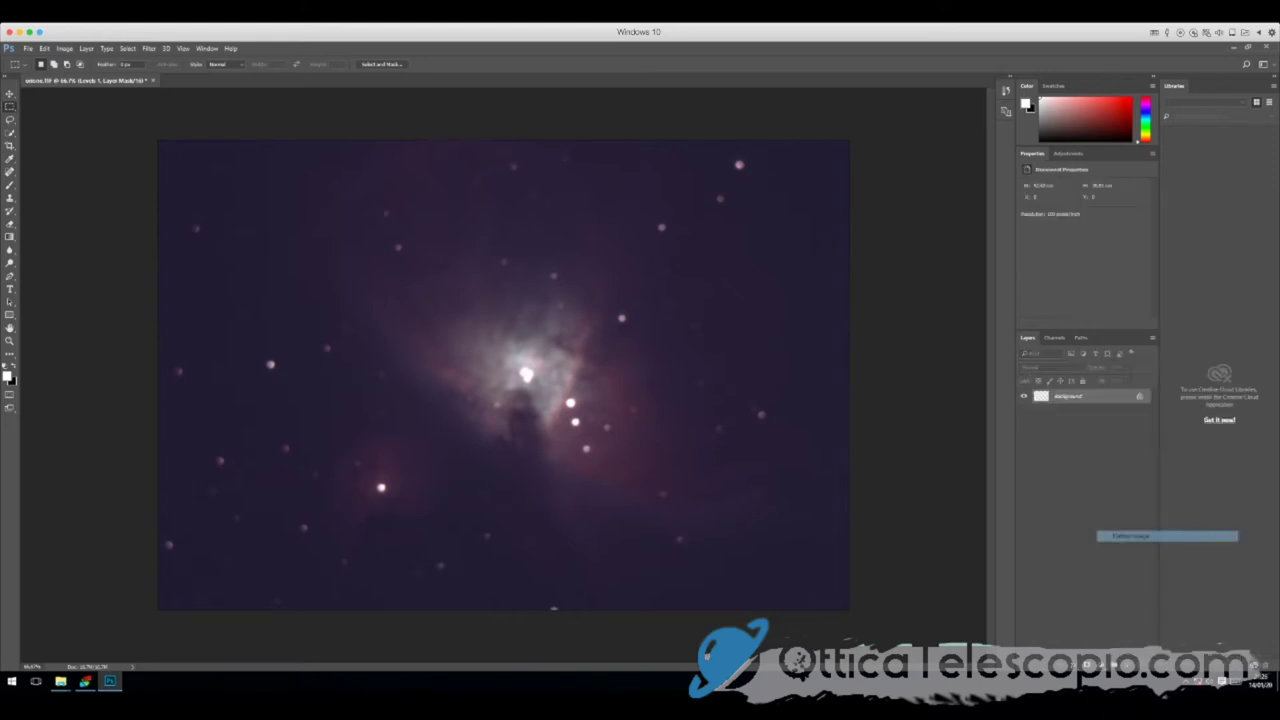
left_click(1139, 396)
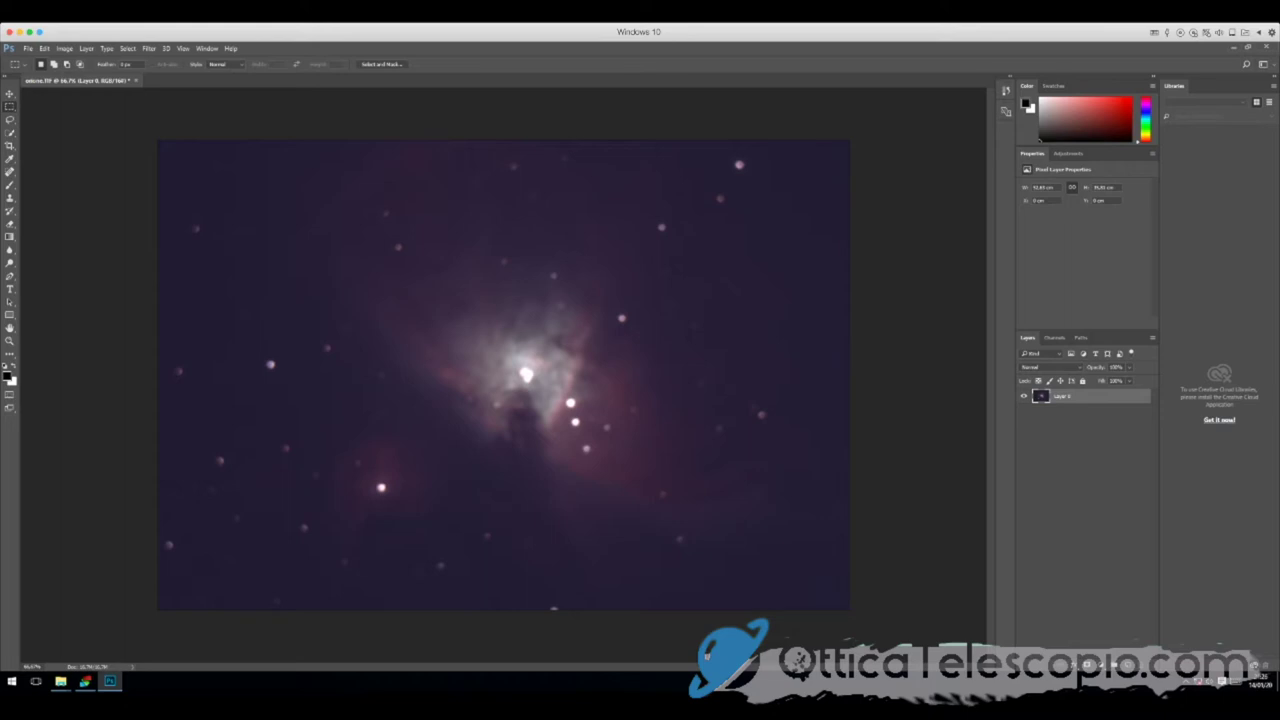
- Add a Levels layer with the midtone slider nudged right to darken slightly
left_click(1096, 648)
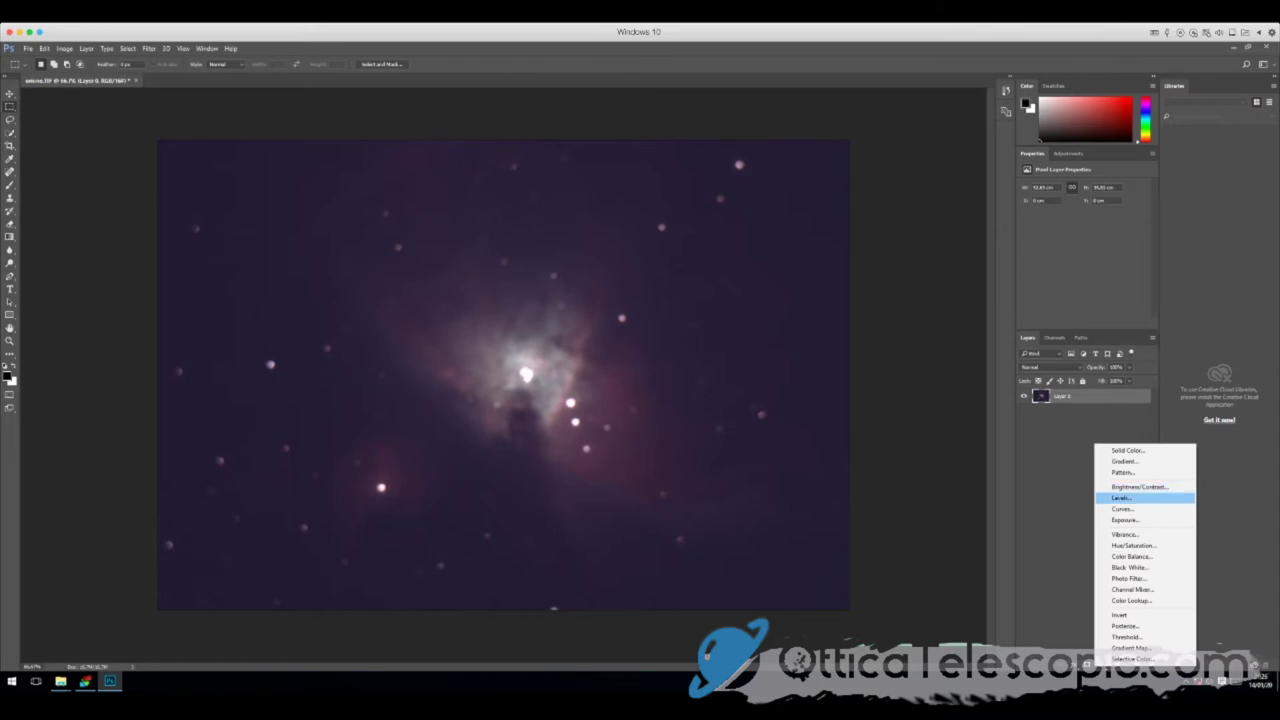
left_click(1120, 497)
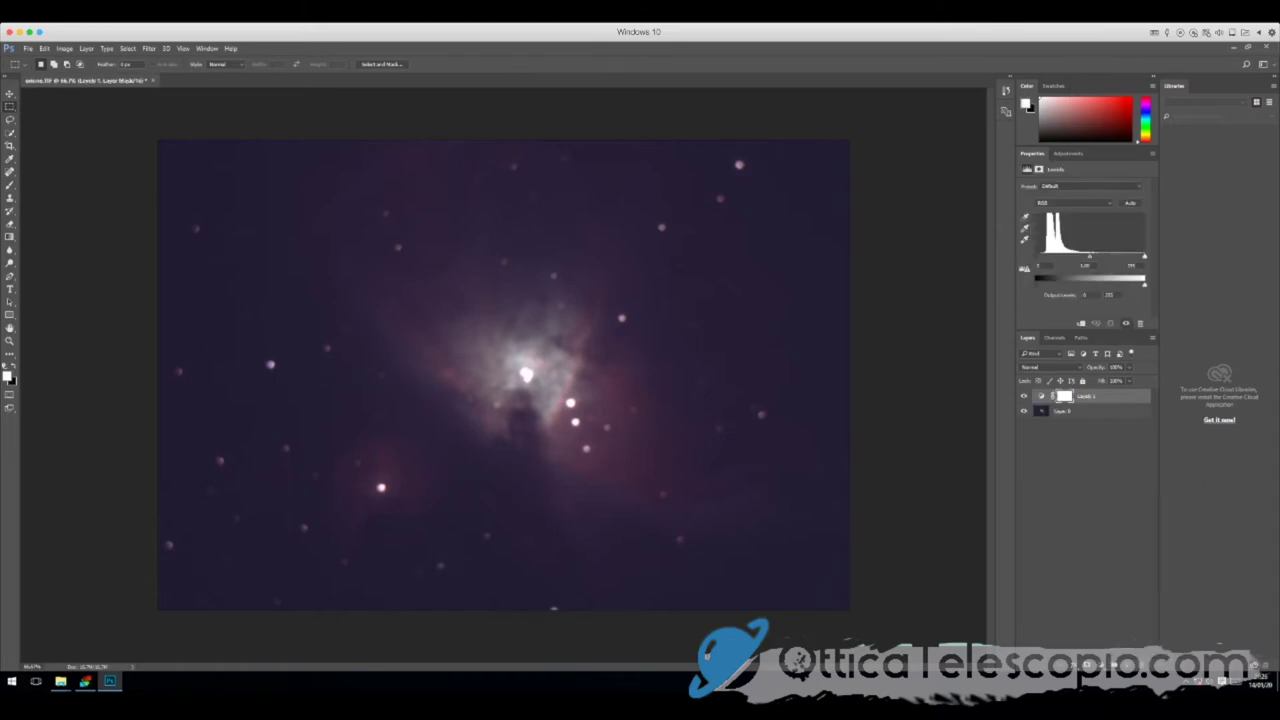
left_click_drag(1089, 256, 1093, 256)
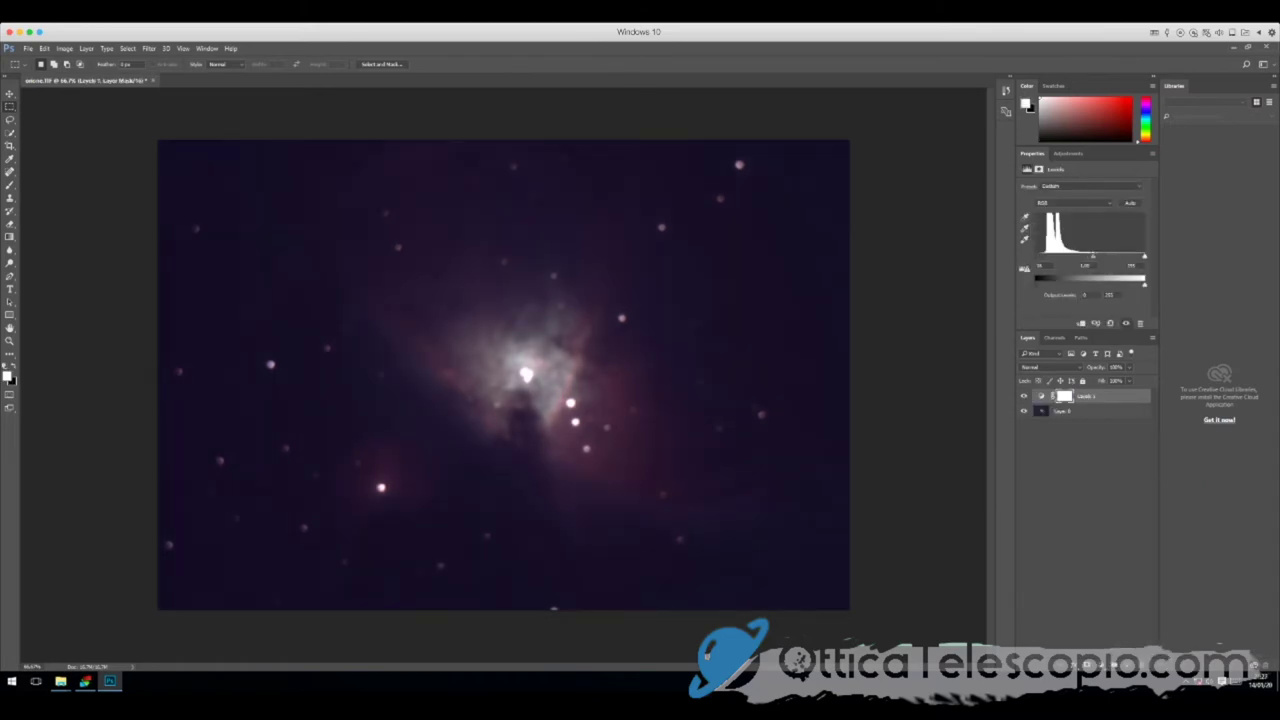
- Flatten the image again and unlock the background layer
left_click(1152, 337)
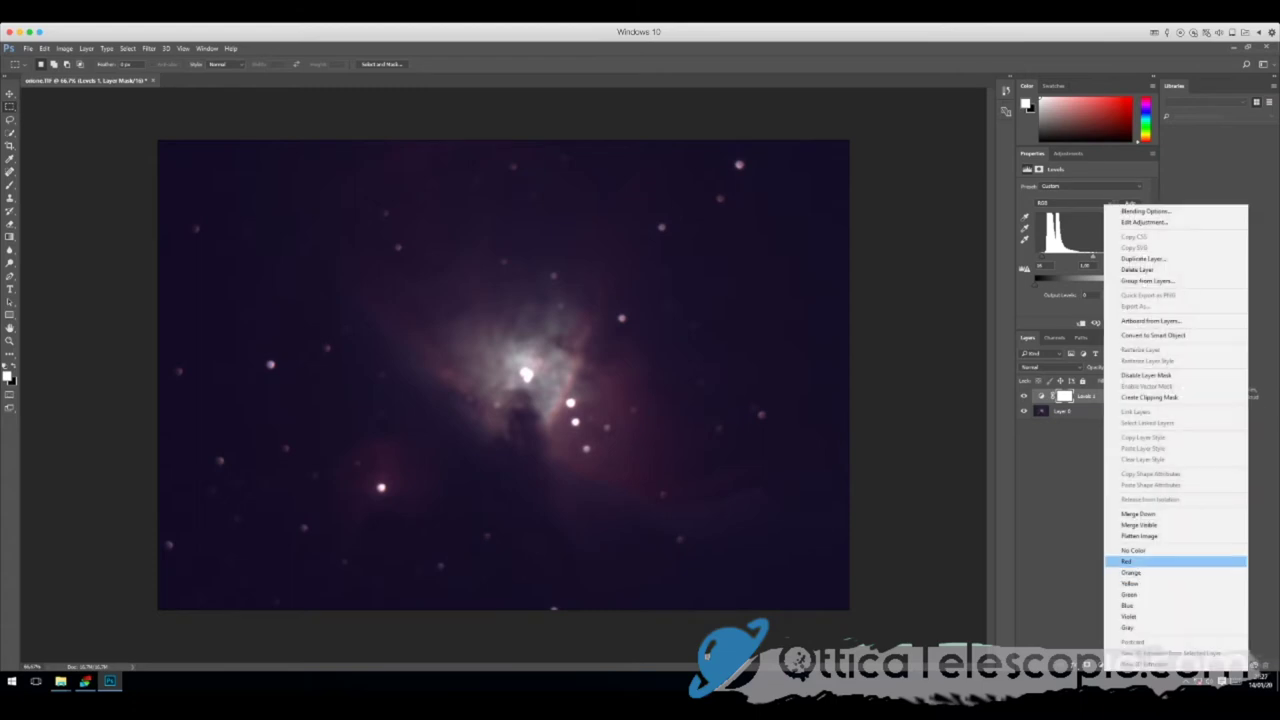
left_click(1160, 537)
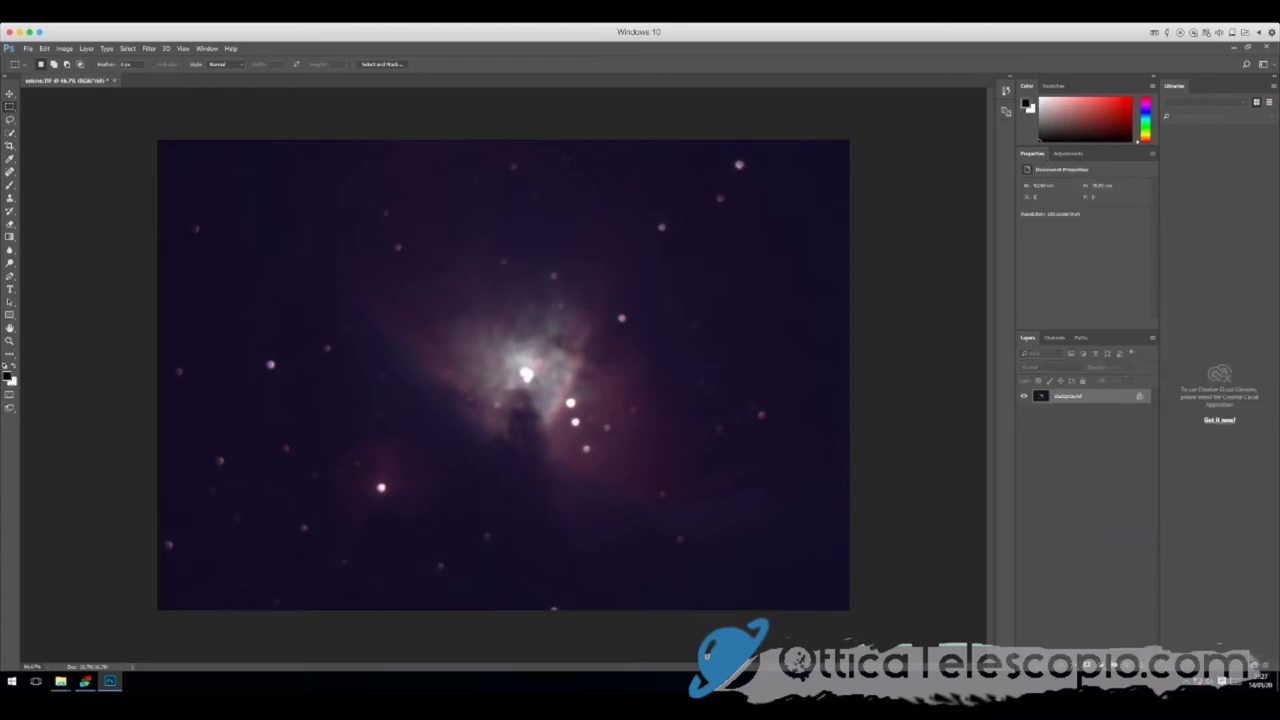
left_click(1139, 396)
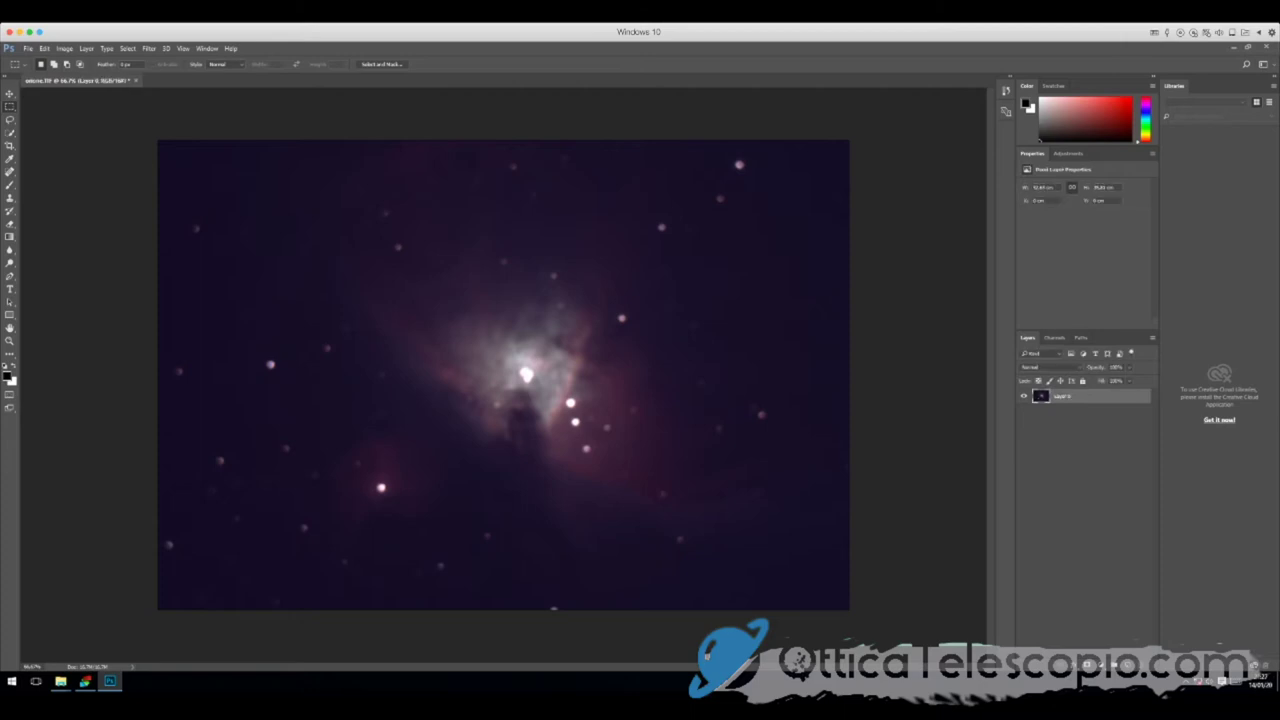
- Add a Curves layer with the curve bowed upward to brighten the nebula
left_click(1100, 664)
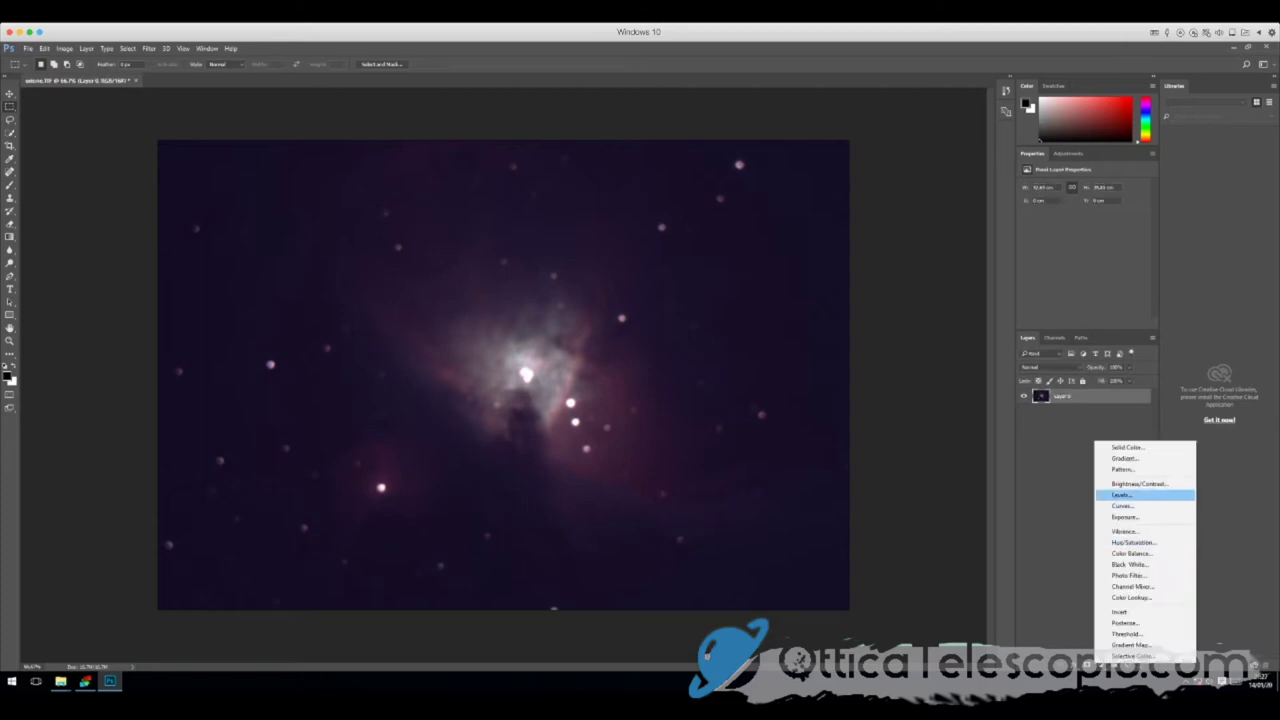
left_click(1123, 505)
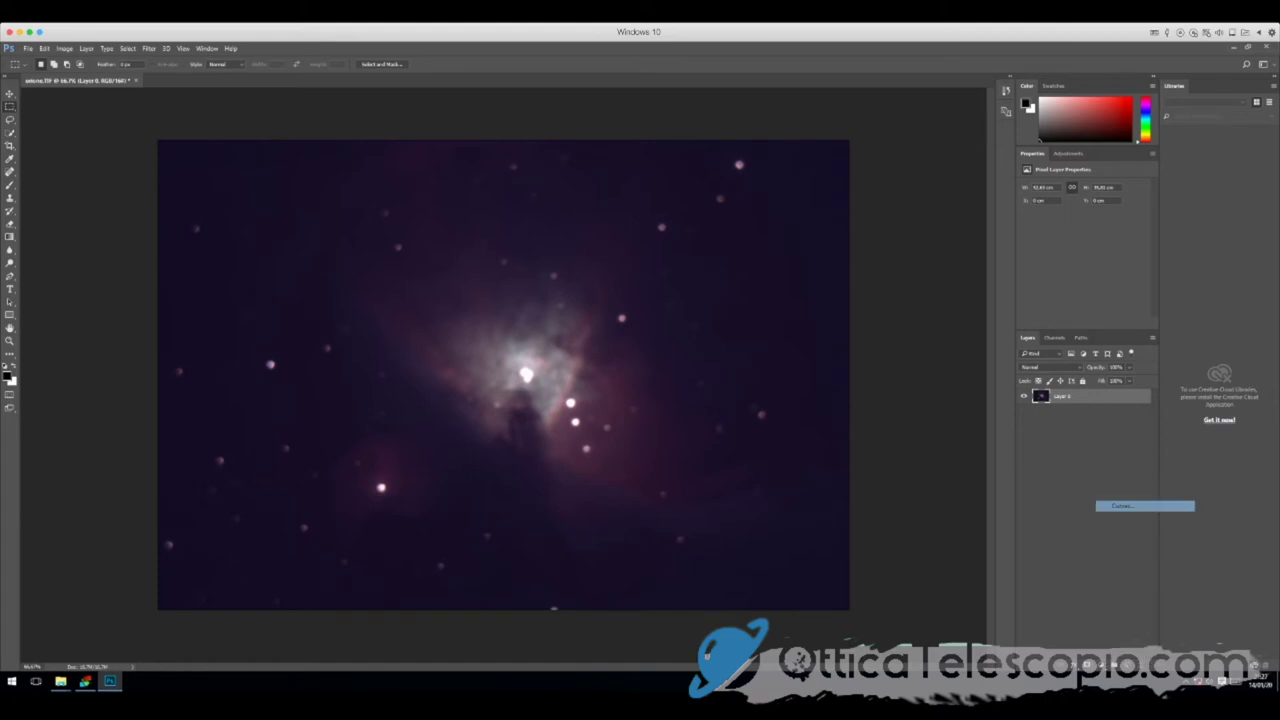
left_click_drag(1087, 282, 1080, 258)
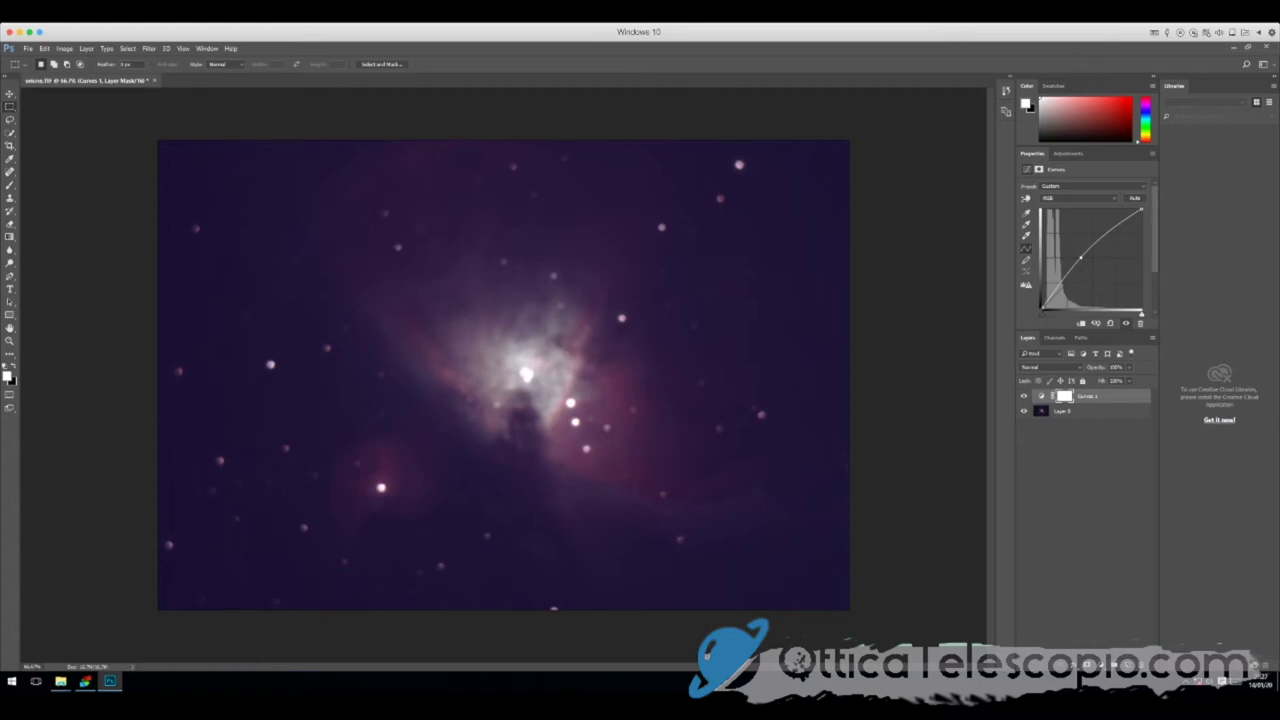
- Add a Levels layer with the black point raised to darken the sky
left_click(1100, 663)
left_click(1115, 495)
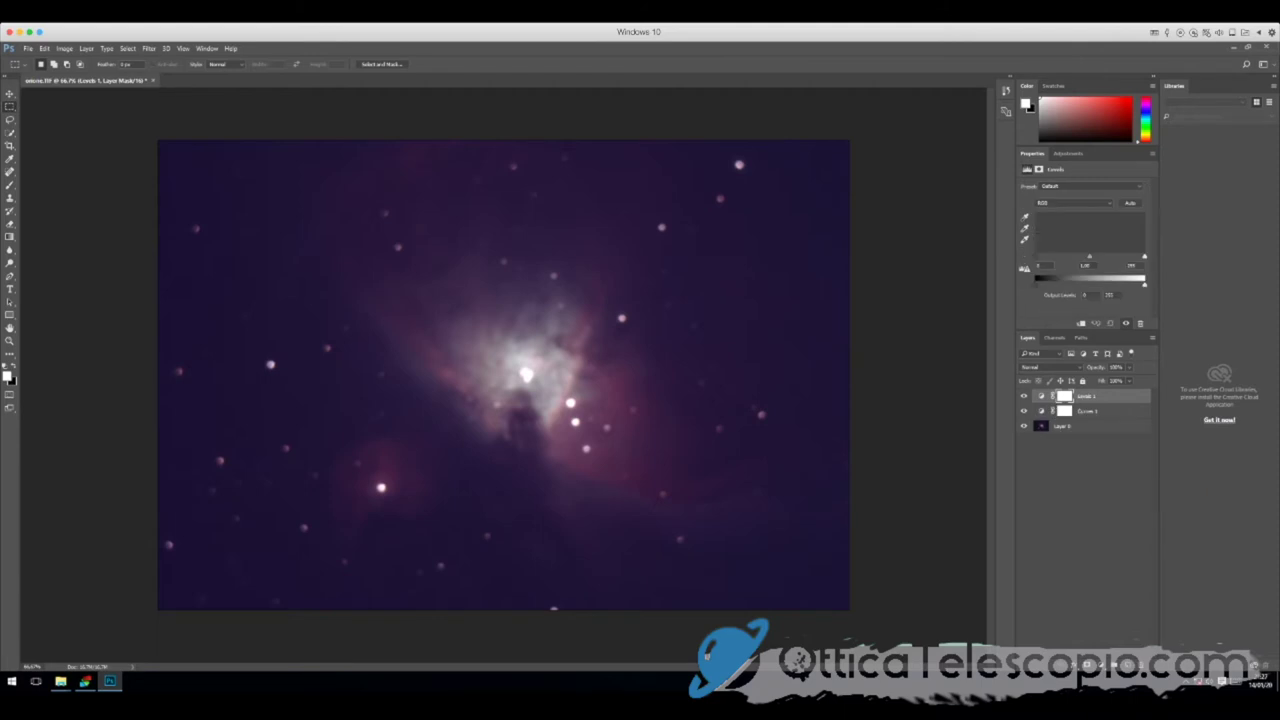
left_click_drag(1035, 257, 1041, 257)
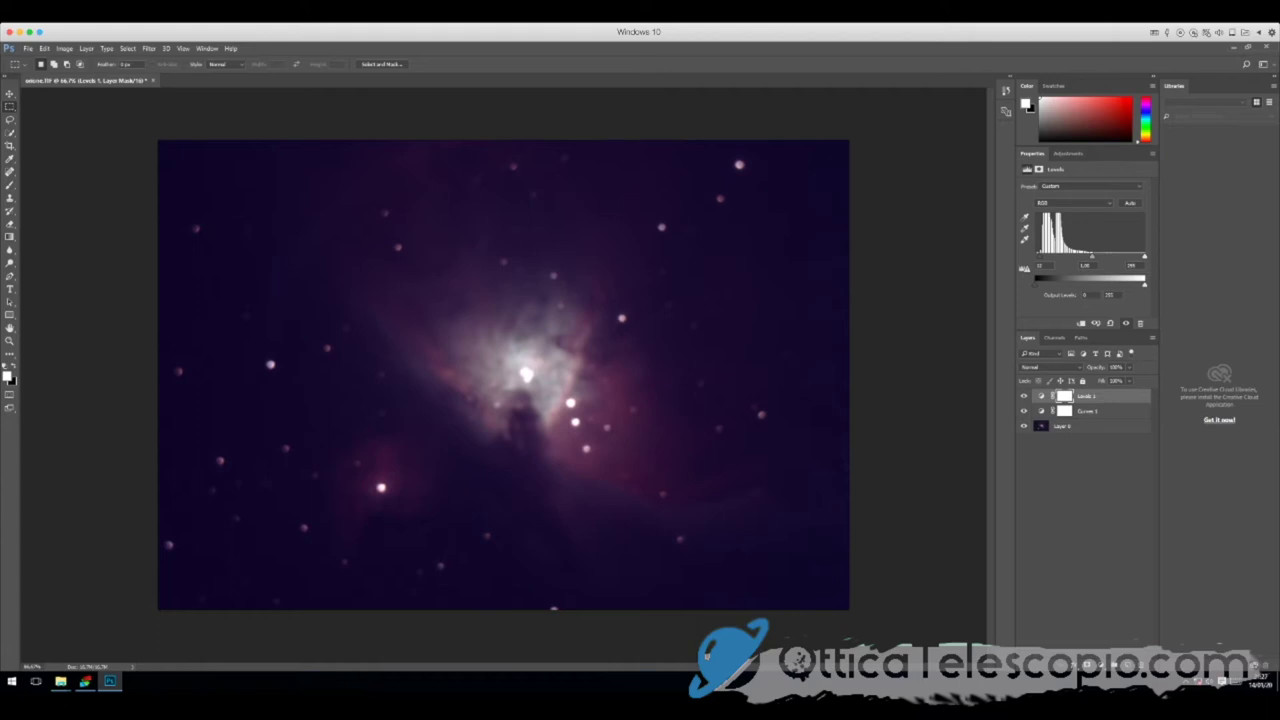
- Flatten all layers into one and unlock the background layer
right_click(1083, 426)
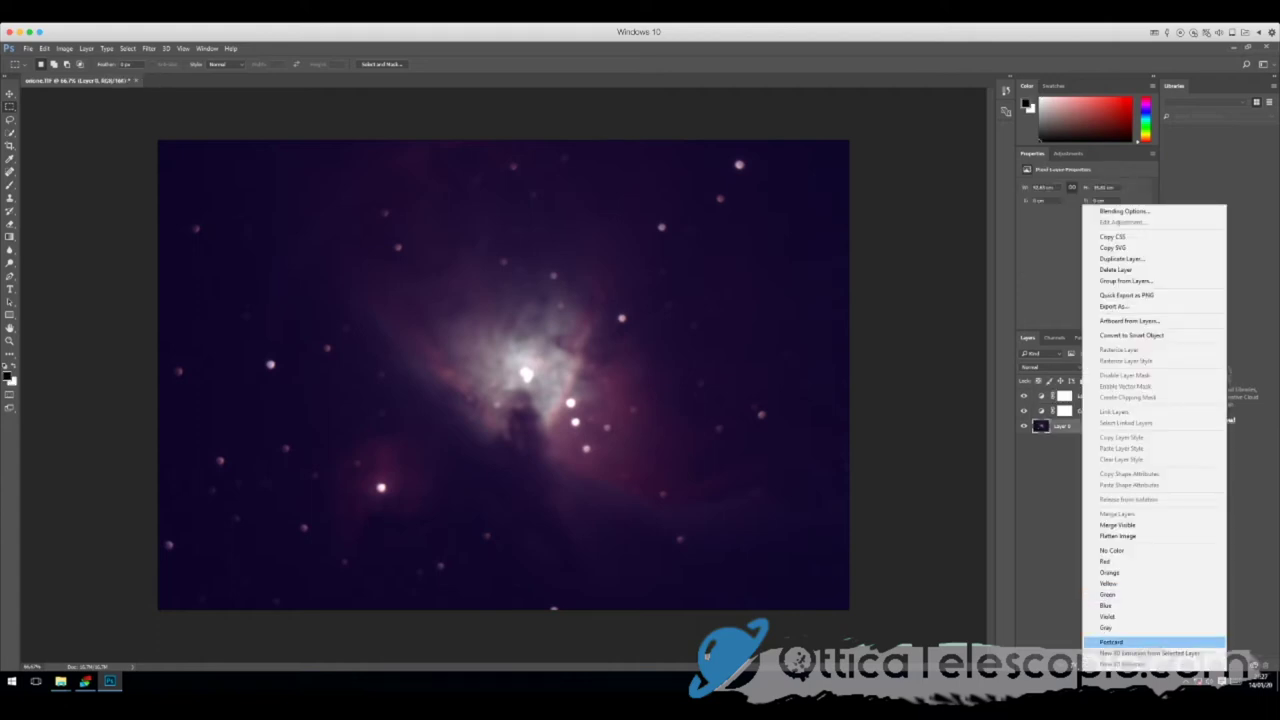
left_click(1118, 536)
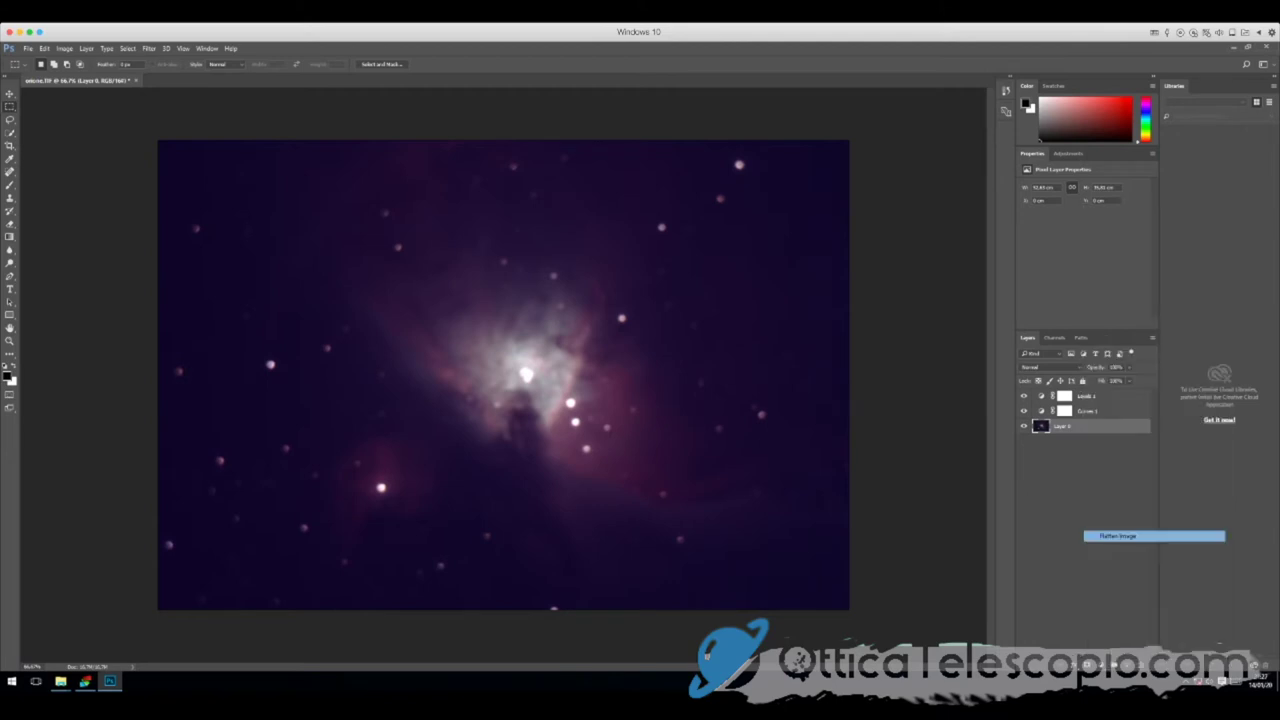
left_click(1139, 396)
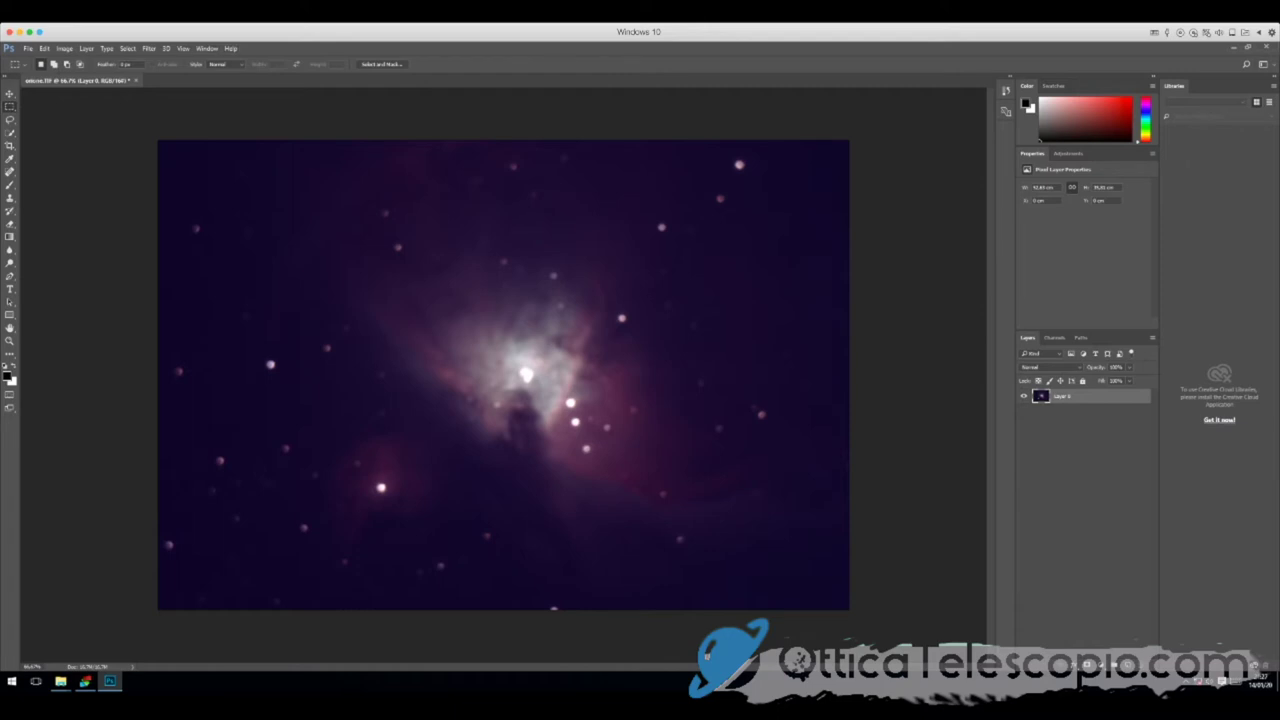
- Add a Color Balance layer and shift the midtones toward cyan and blue
left_click(1097, 667)
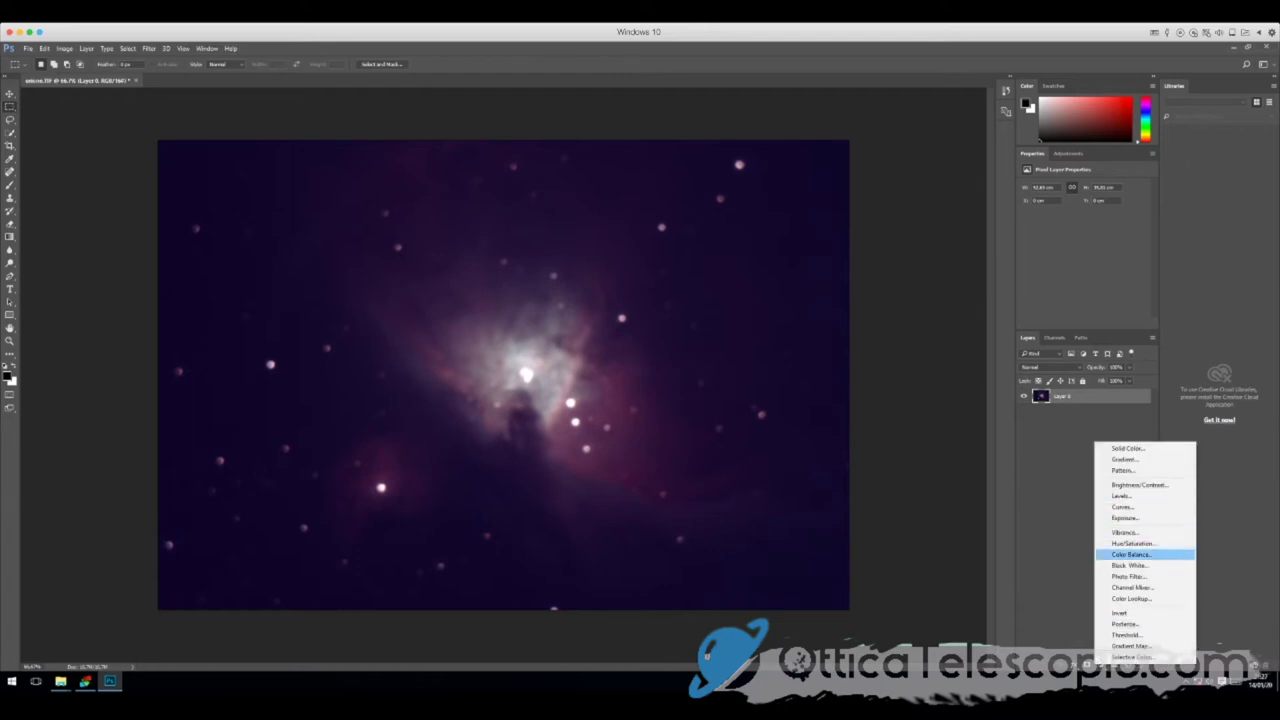
left_click(1130, 554)
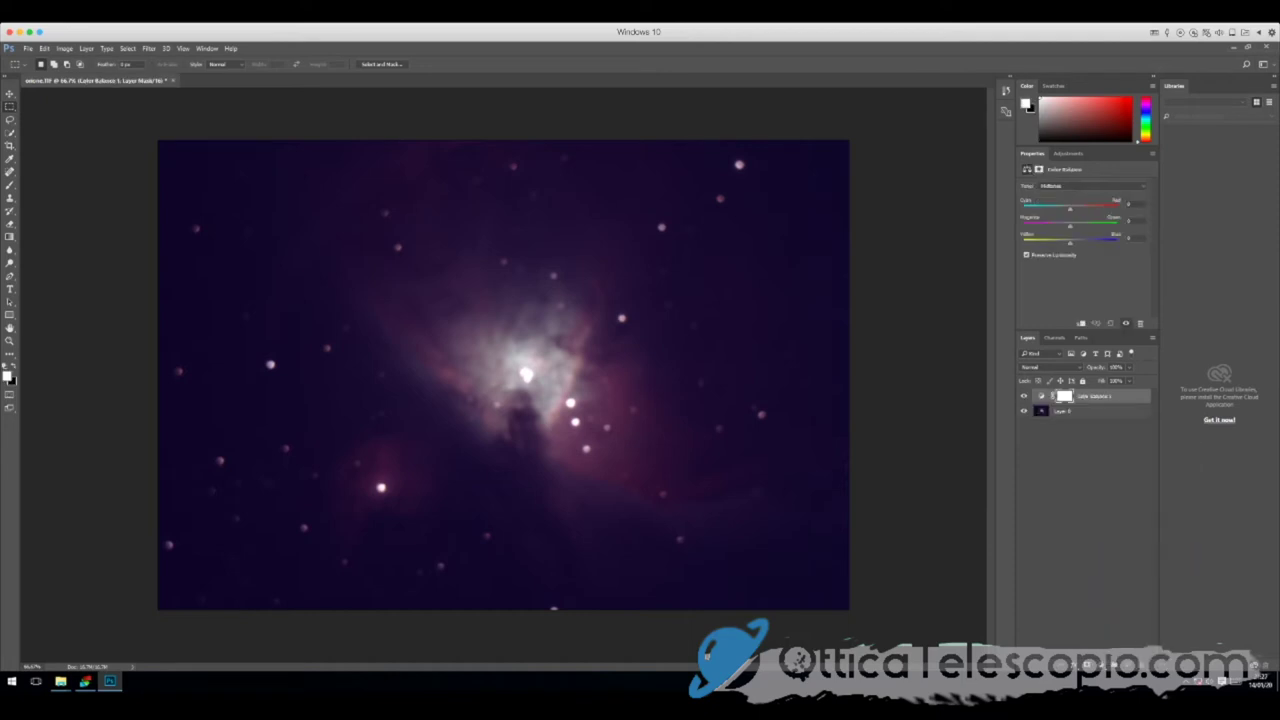
left_click(1067, 153)
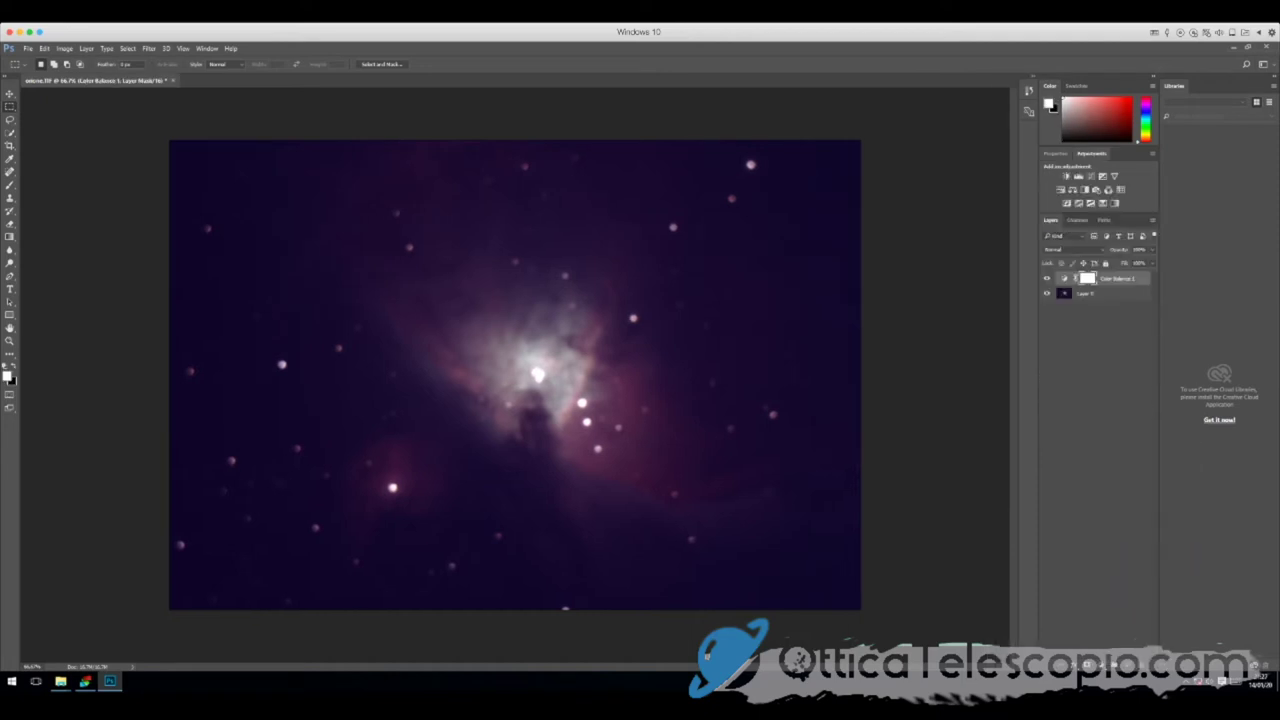
left_click(1055, 153)
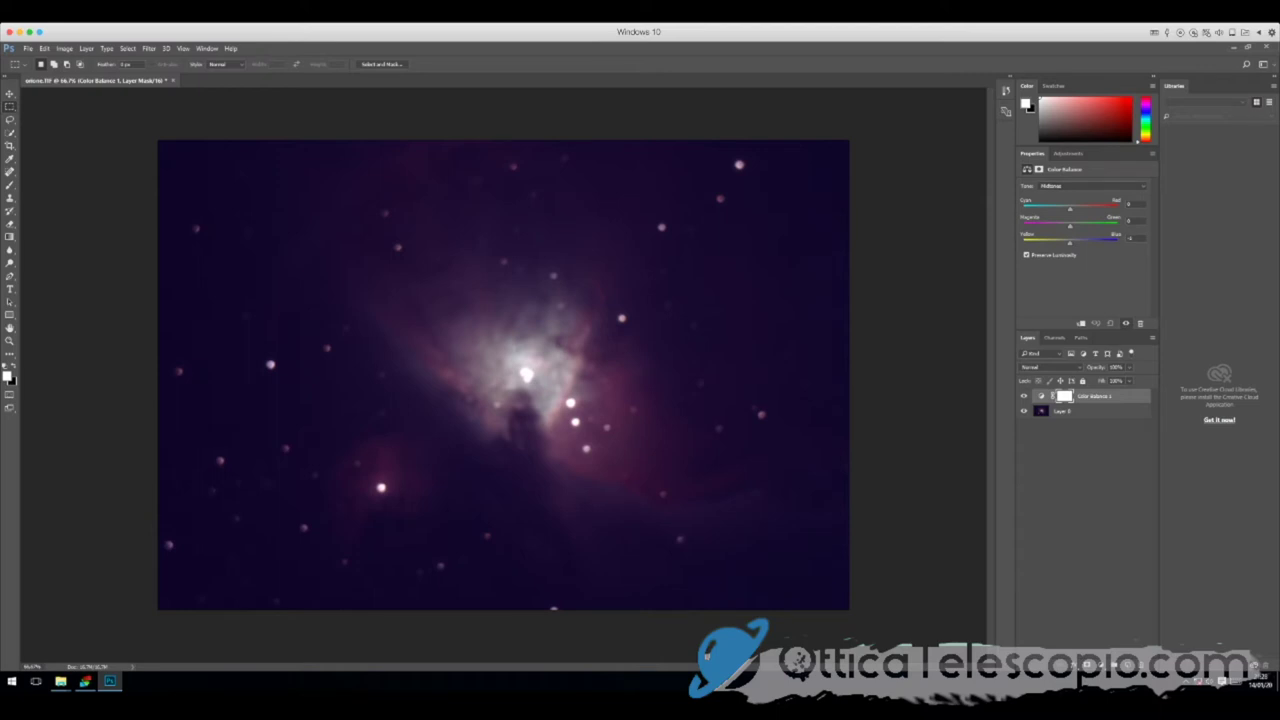
left_click_drag(1069, 242, 1066, 242)
left_click_drag(1069, 208, 1059, 208)
left_click_drag(1076, 243, 1069, 243)
- Set Color Balance Tone to Highlights and shift them slightly toward green
left_click(1090, 186)
left_click(1070, 196)
left_click_drag(1064, 226, 1075, 242)
left_click(1090, 186)
left_click(1060, 188)
- Add a Levels layer above Color Balance with midtones nudged slightly brighter
left_click(1096, 655)
left_click(1130, 496)
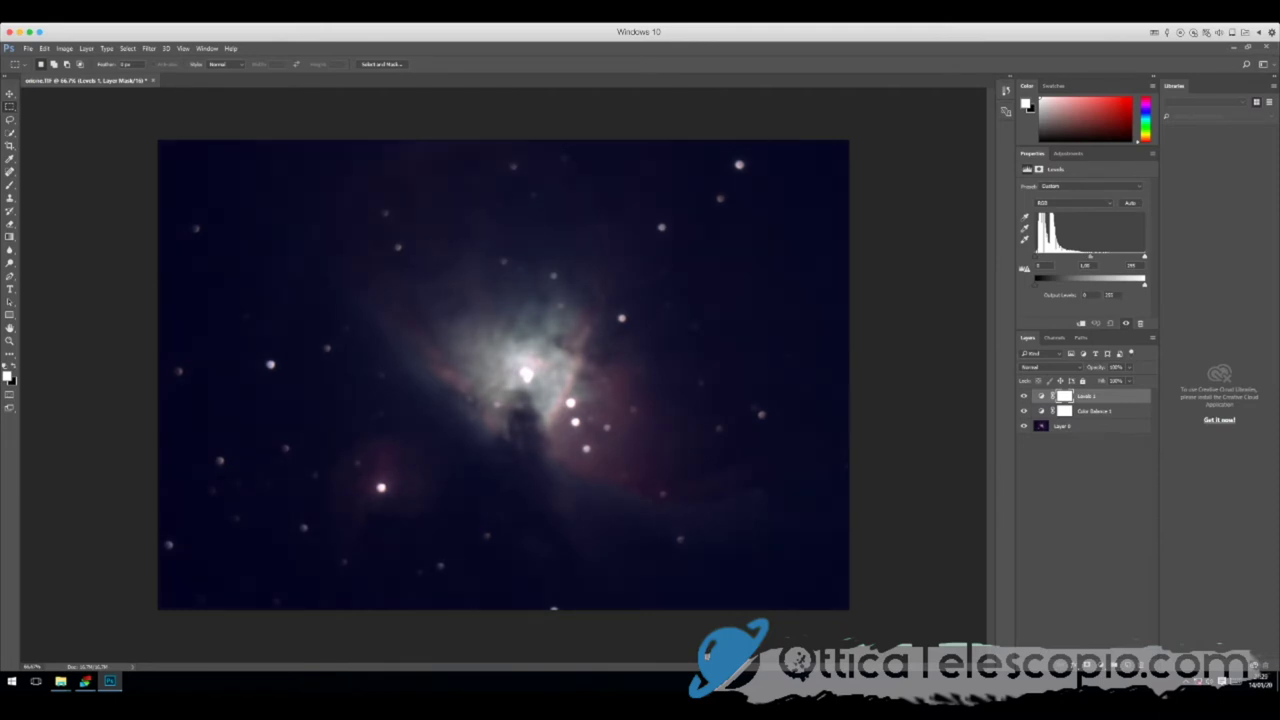
left_click_drag(1089, 257, 1086, 257)
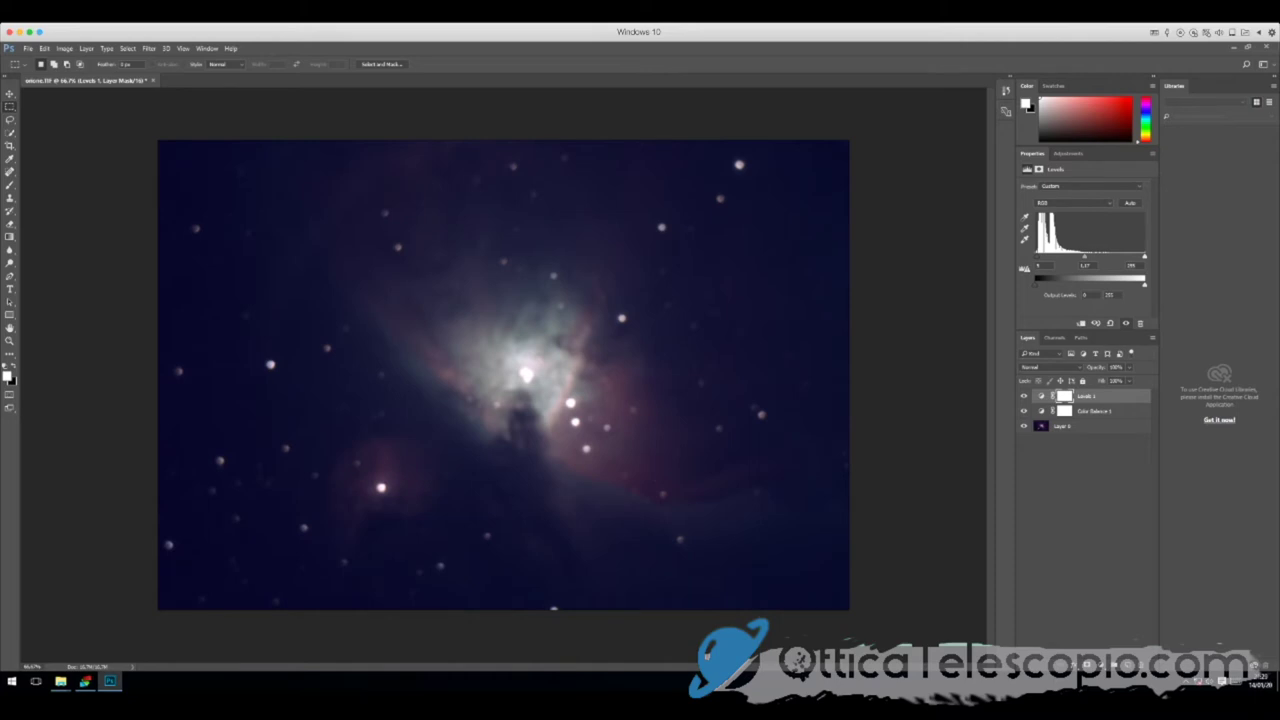
left_click(1097, 665)
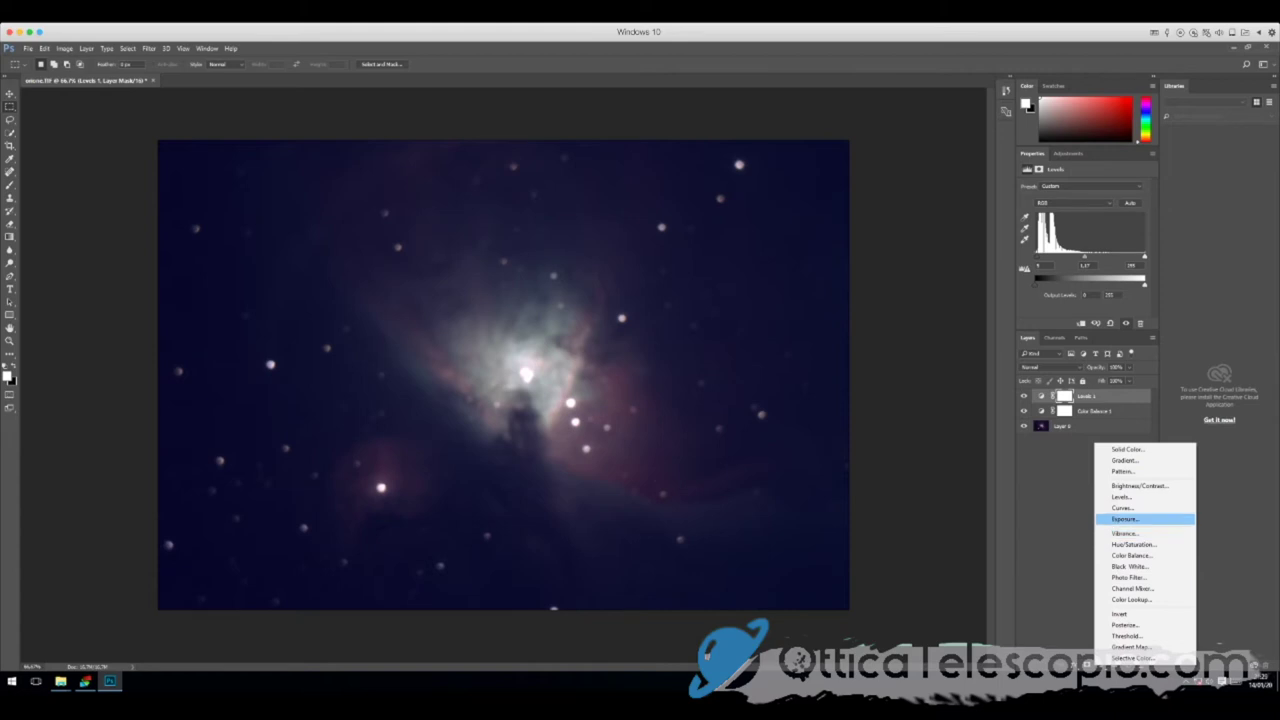
- Add a raised Curves layer, then flatten everything into an unlocked Layer 0
left_click(1122, 507)
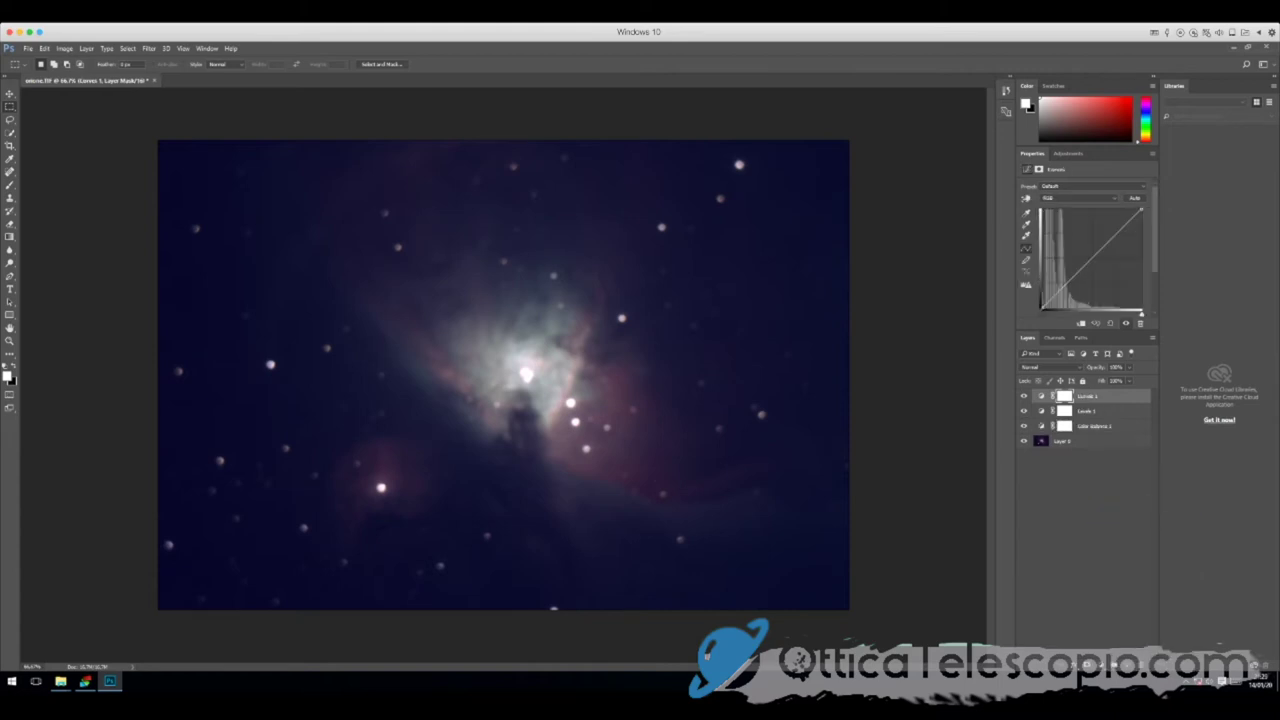
left_click_drag(1083, 268, 1083, 258)
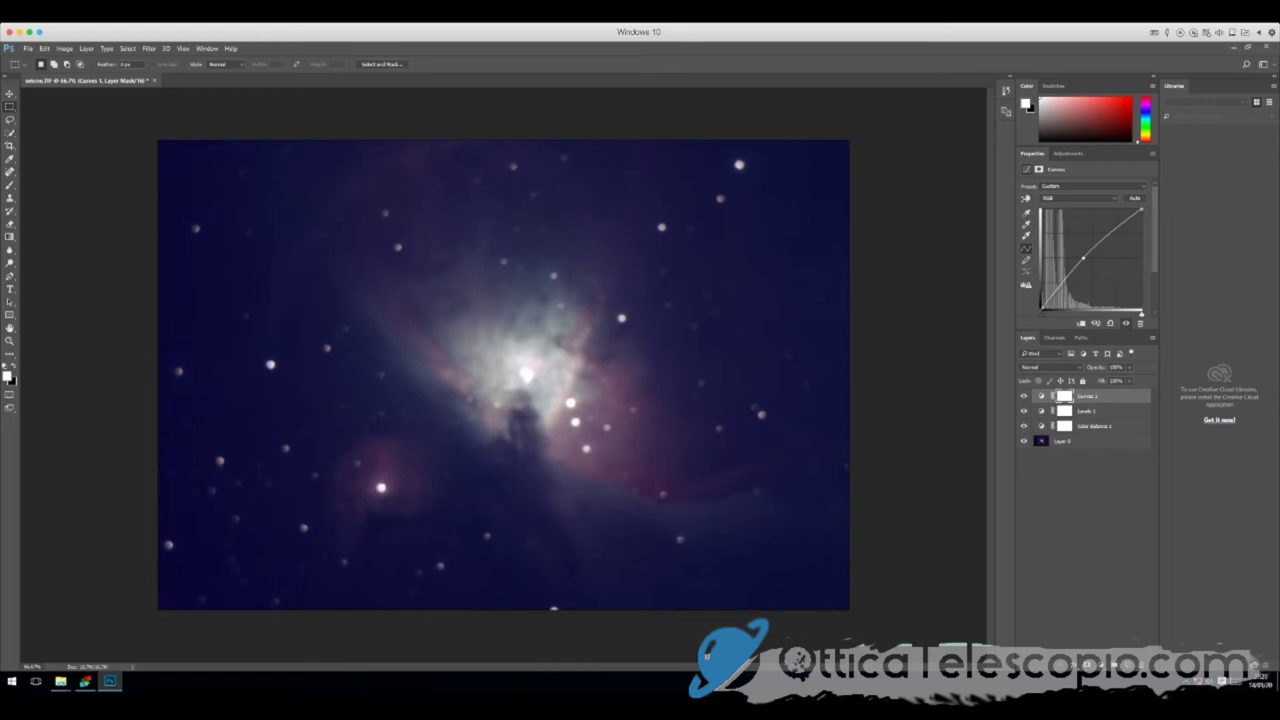
left_click(1090, 441)
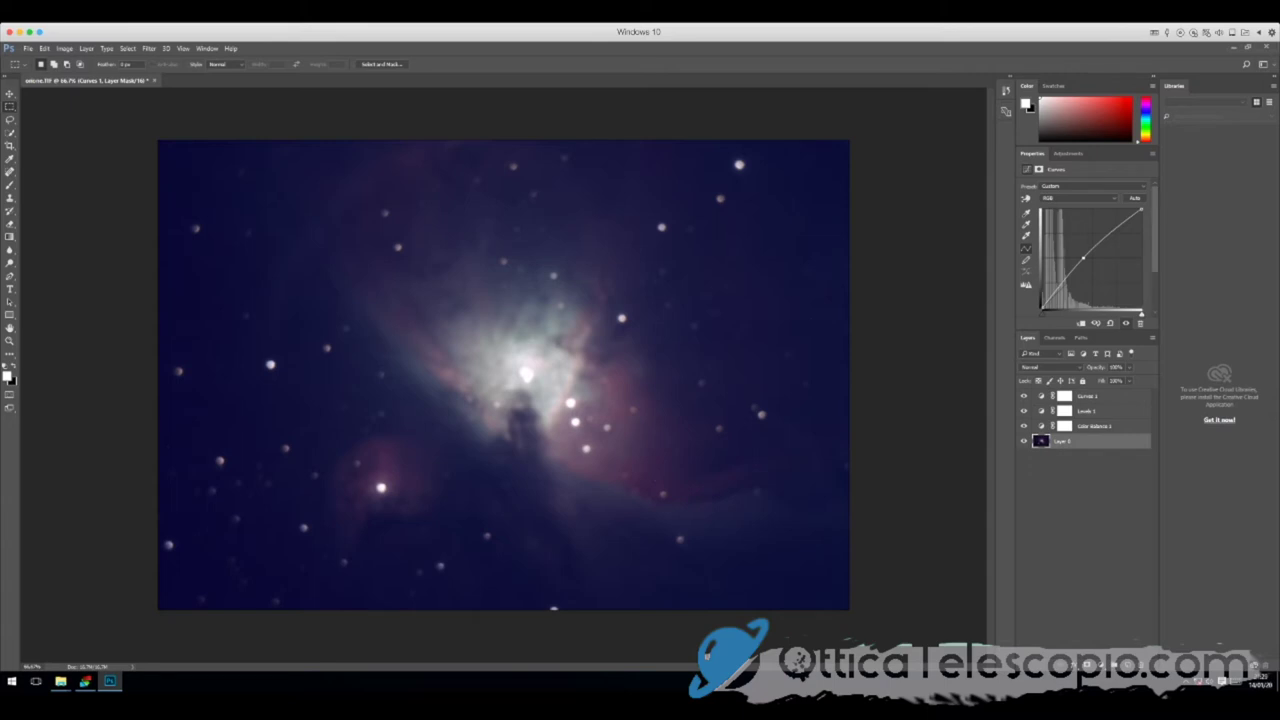
right_click(1090, 441)
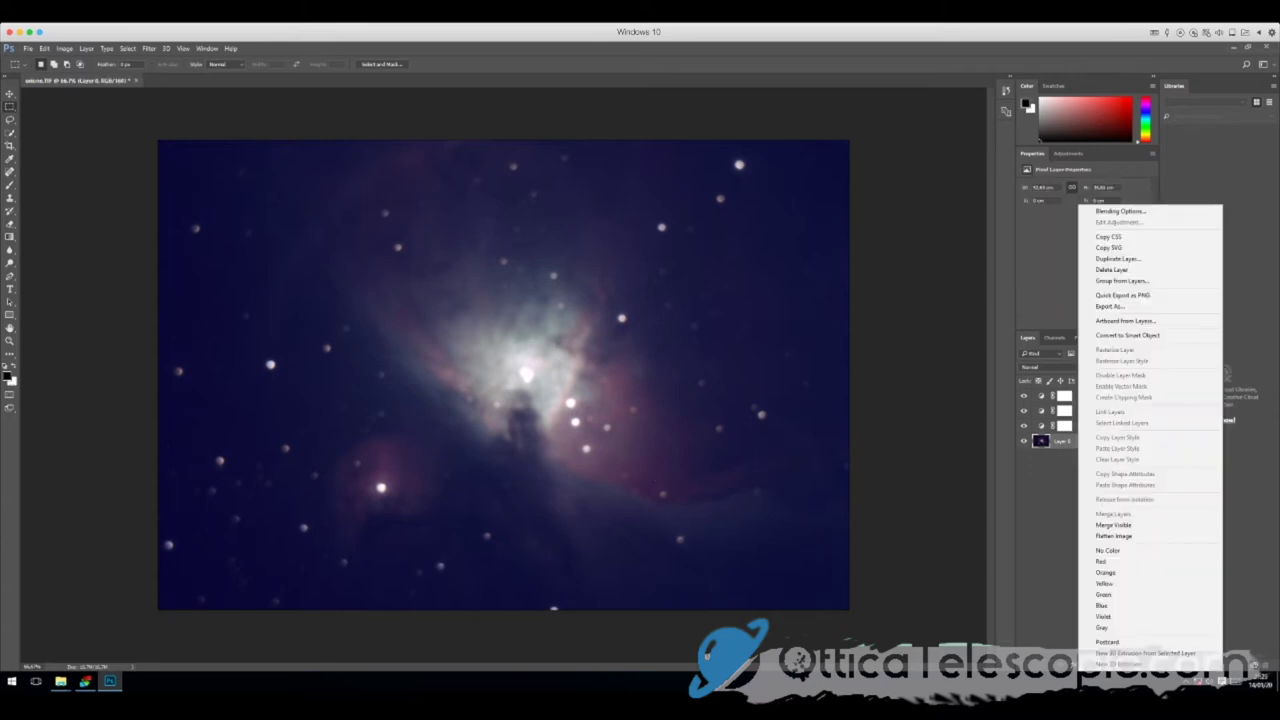
left_click(1150, 536)
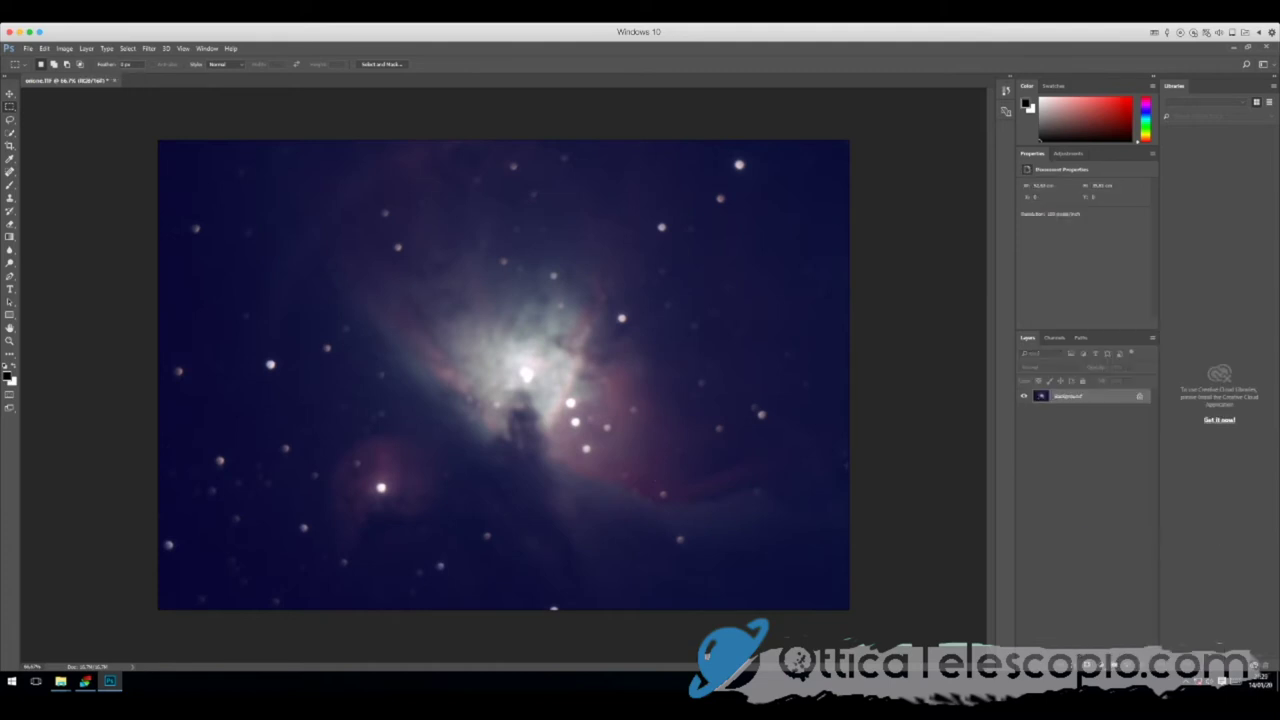
left_click(1139, 396)
double_click(1100, 396)
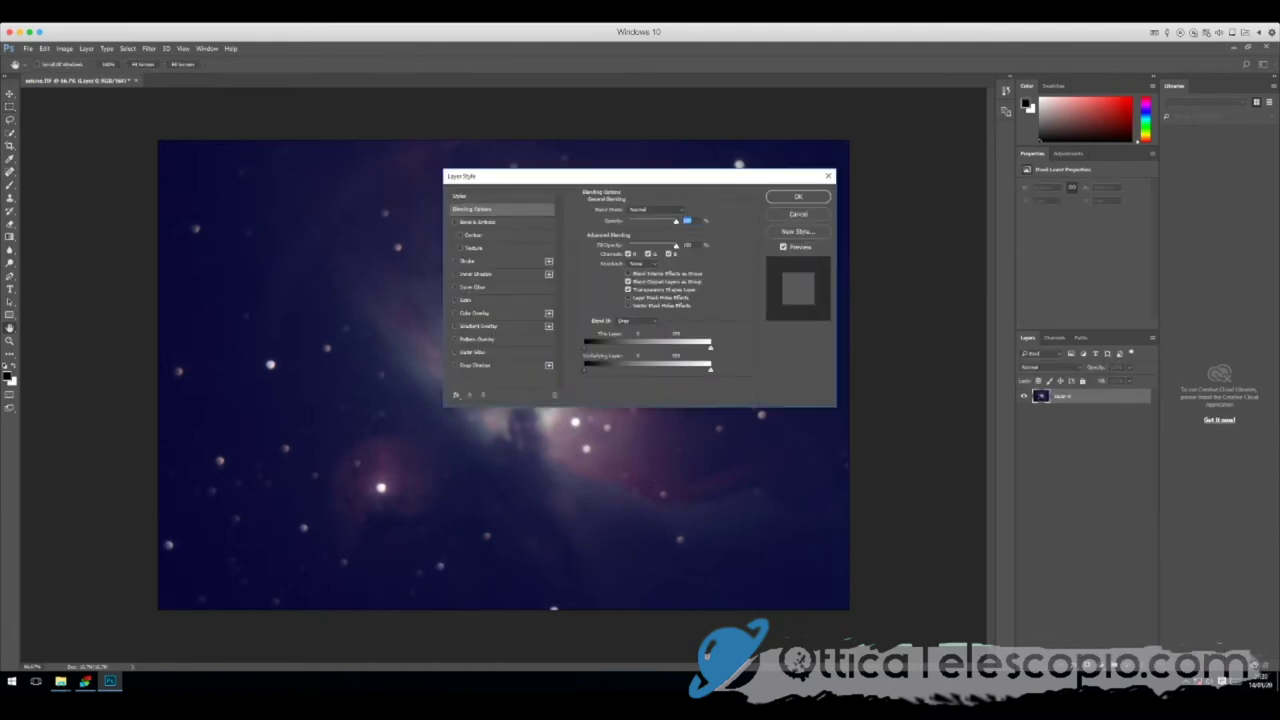
- Dismiss the Layer Style dialog and open the Camera Raw Filter on the nebula
key("m")
key("Escape")
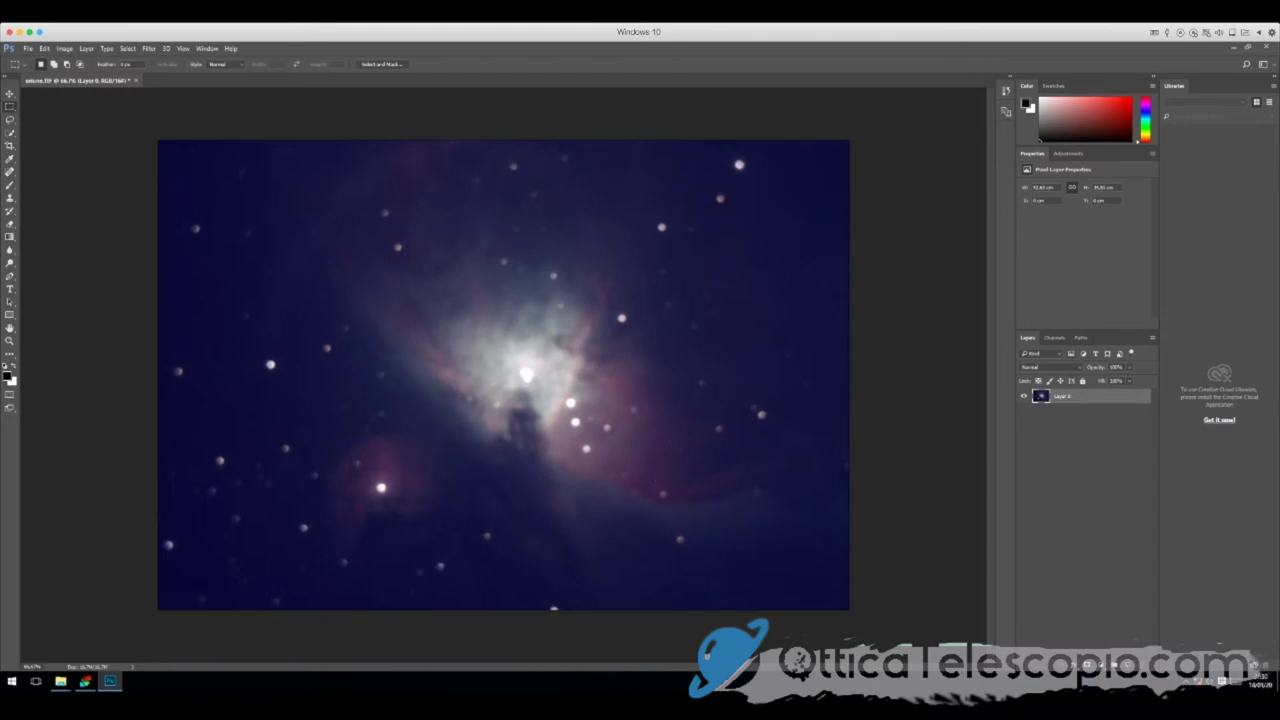
left_click(166, 48)
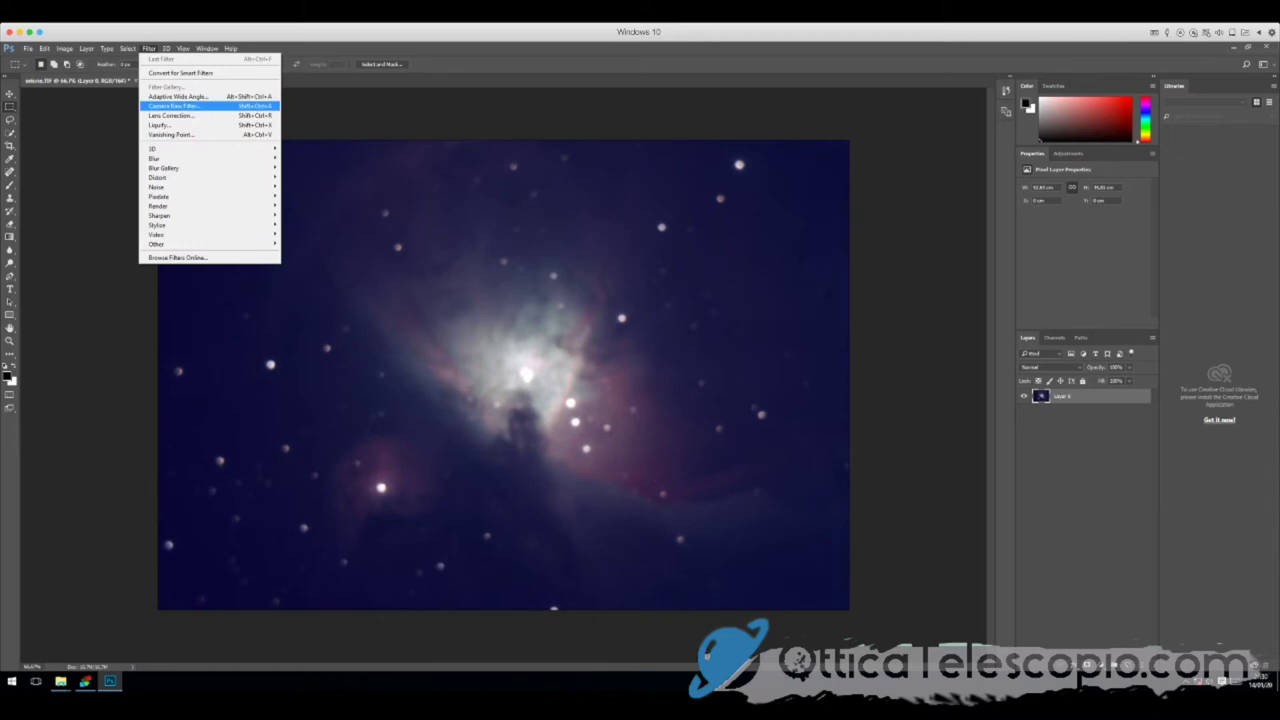
left_click(173, 105)
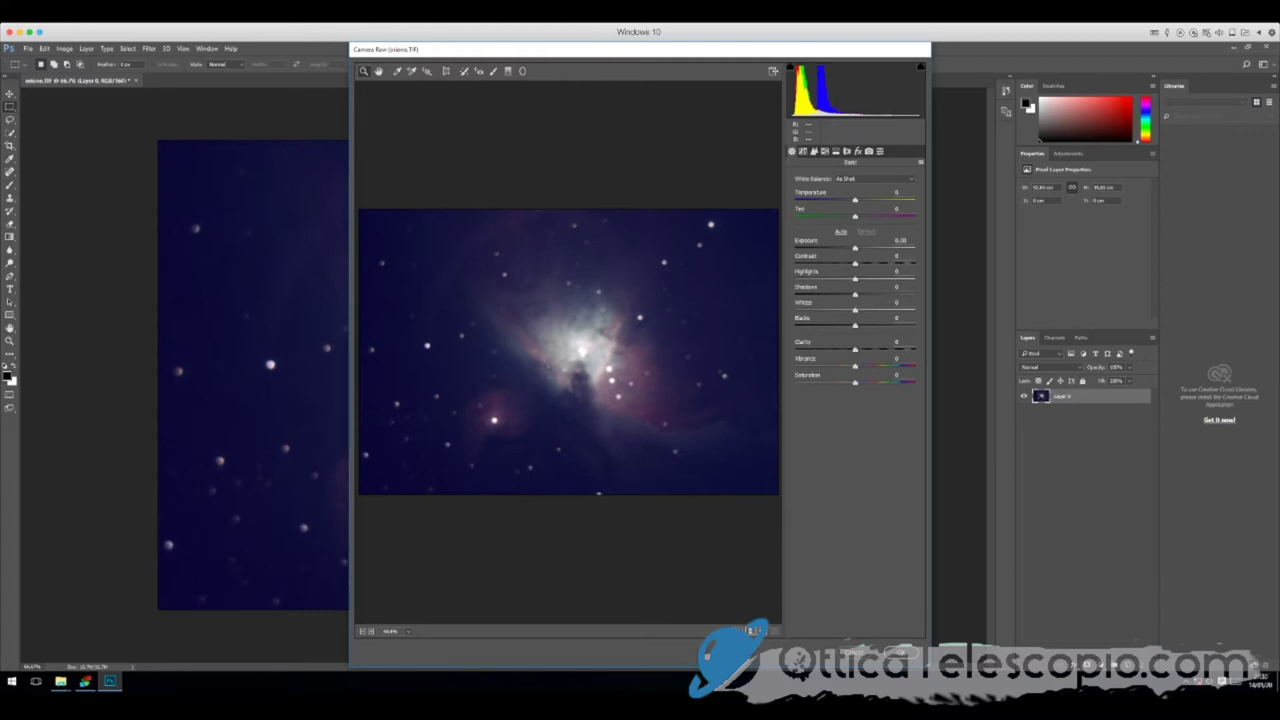
- In the Point tone curve, select the Blue channel and pull the curve down
left_click(813, 151)
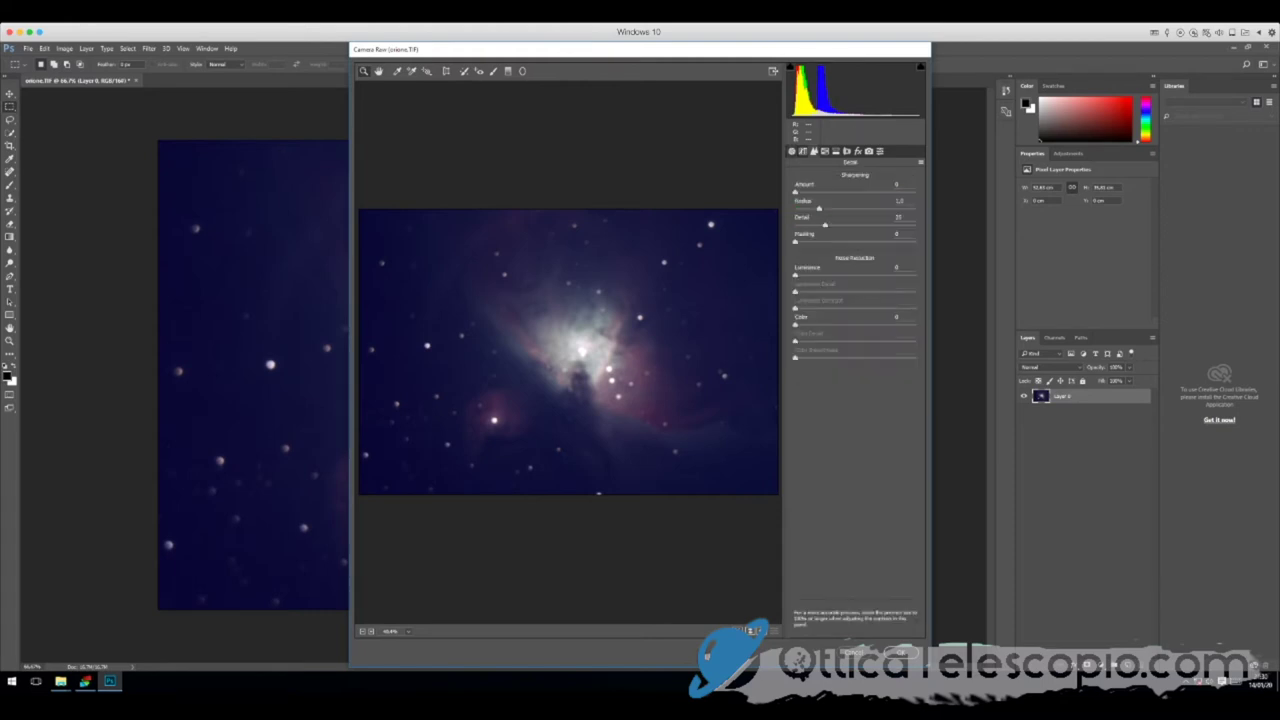
left_click(824, 151)
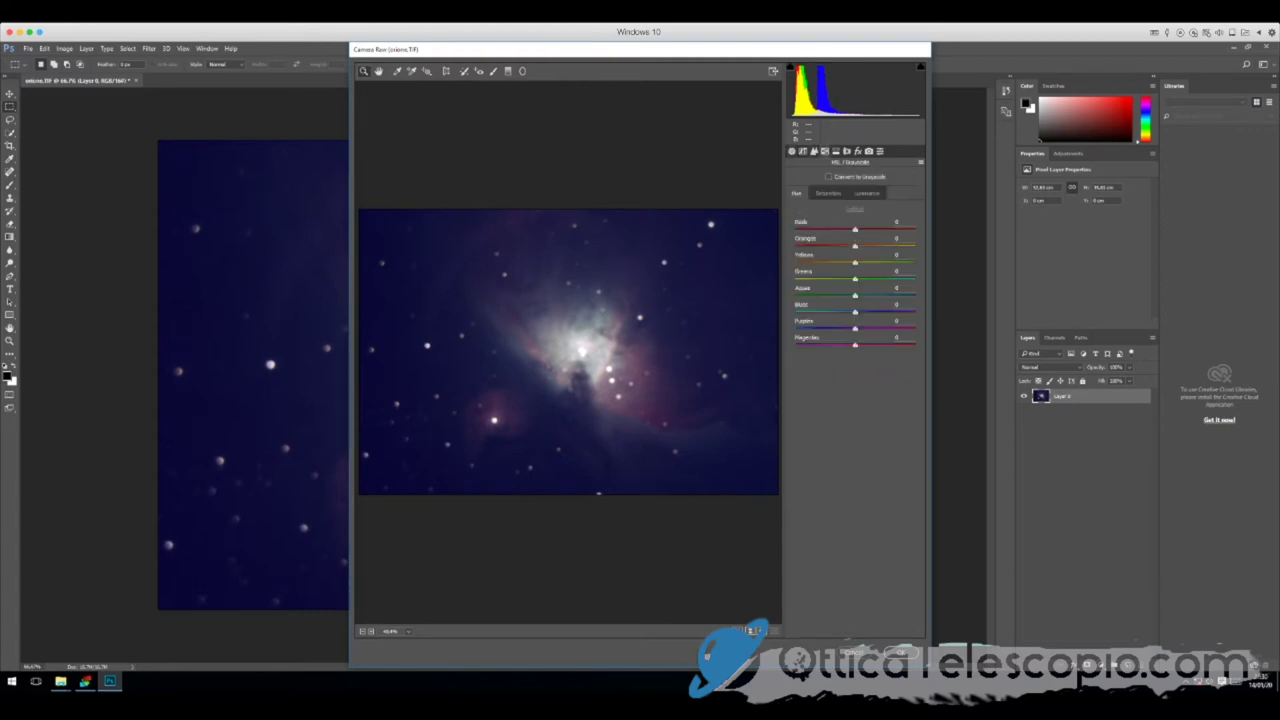
left_click(802, 151)
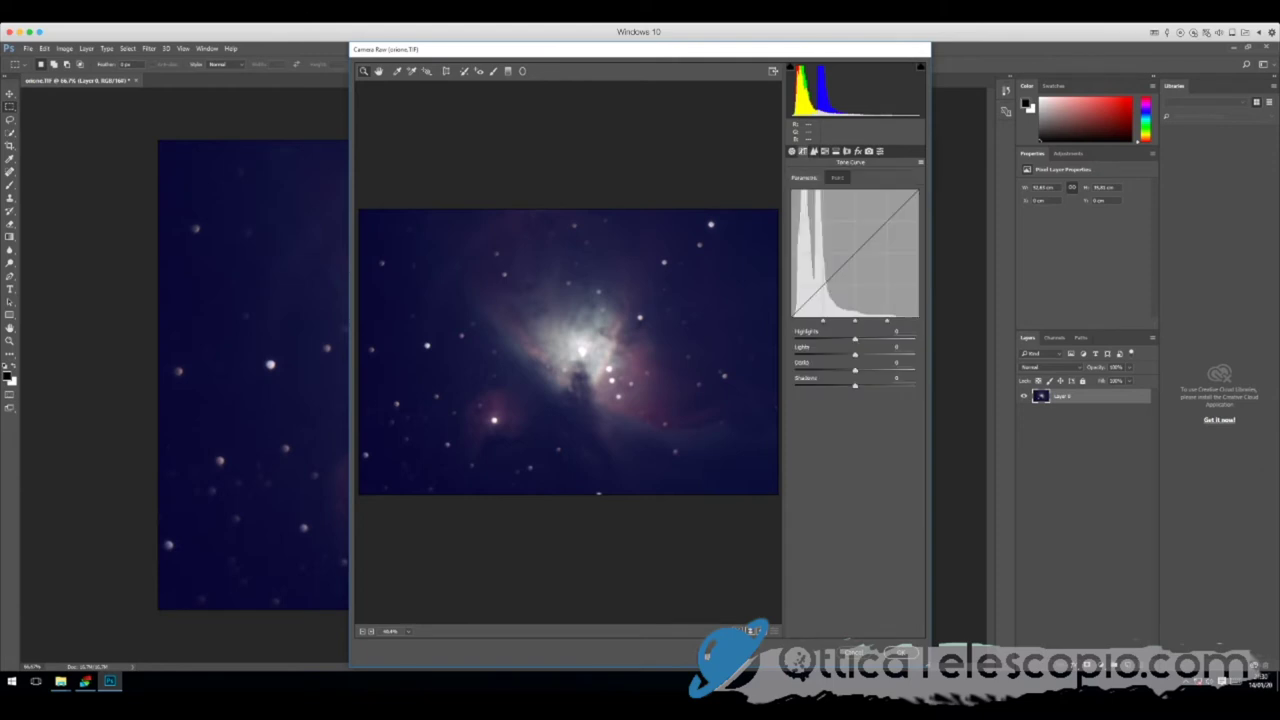
left_click(837, 177)
left_click(865, 212)
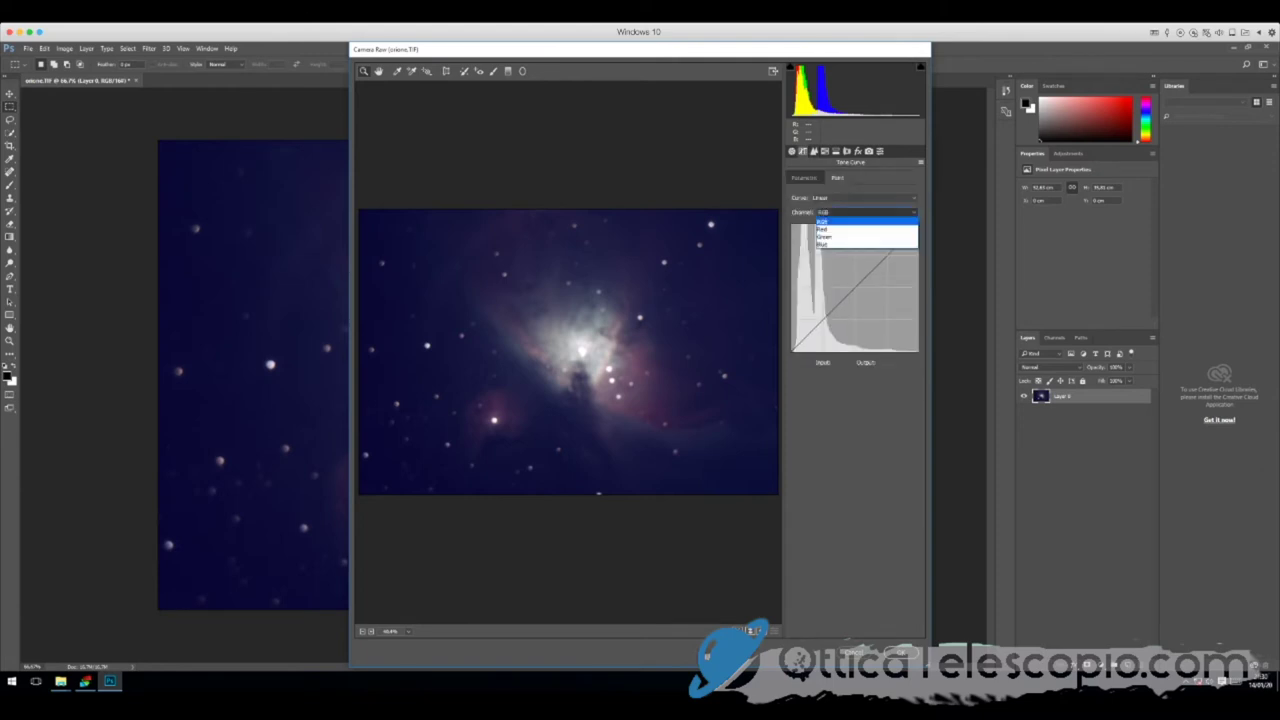
left_click(823, 244)
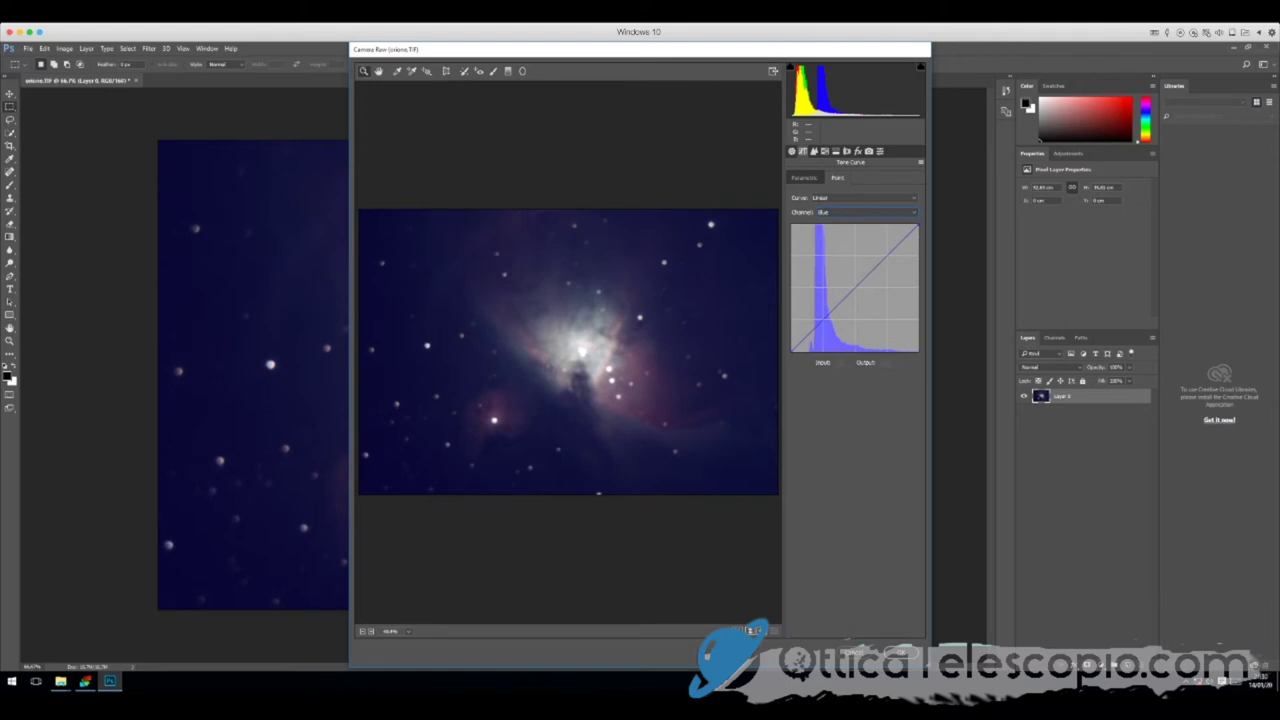
left_click_drag(828, 314, 832, 325)
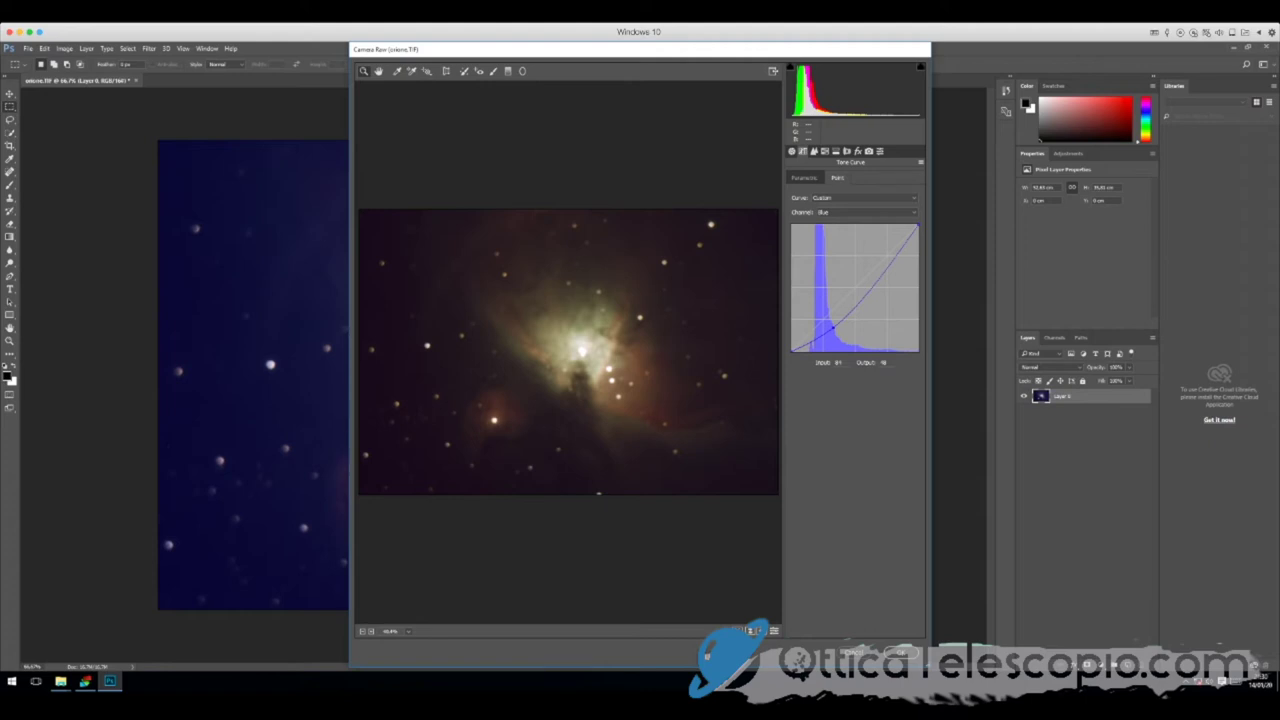
- Reshape the Green channel curve to balance the green cast
left_click(865, 212)
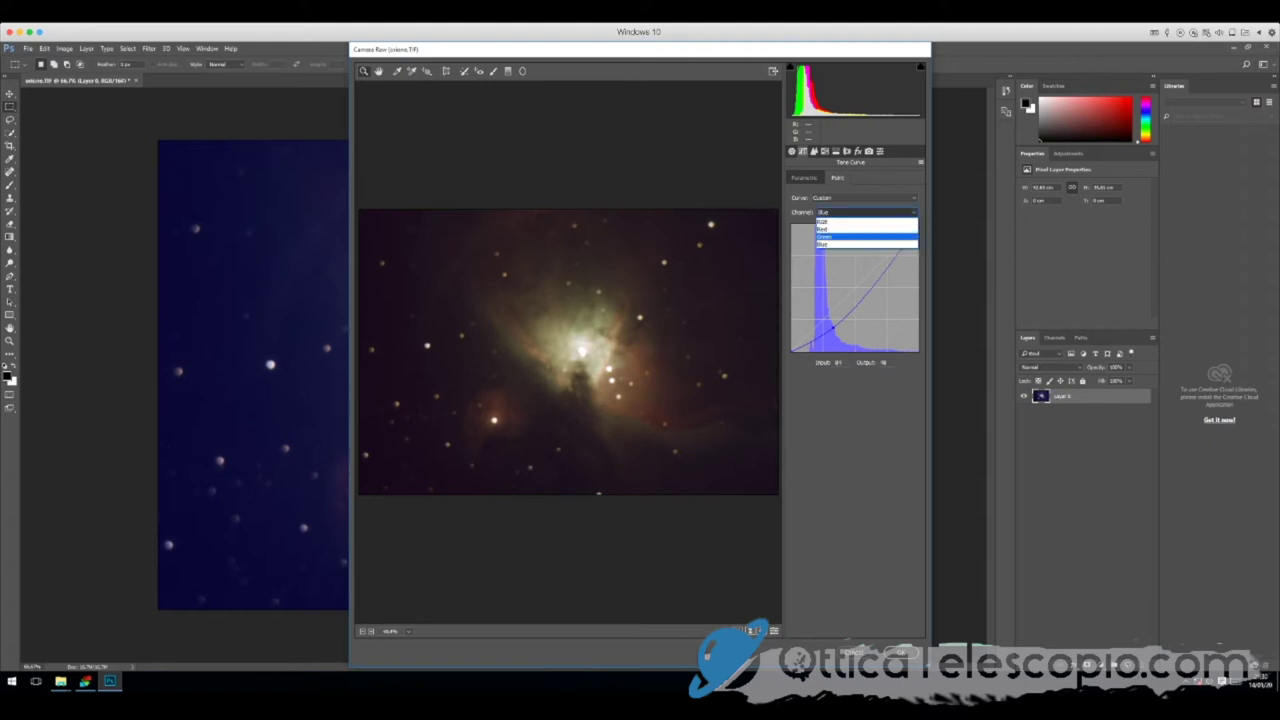
left_click(850, 237)
left_click_drag(834, 310, 834, 301)
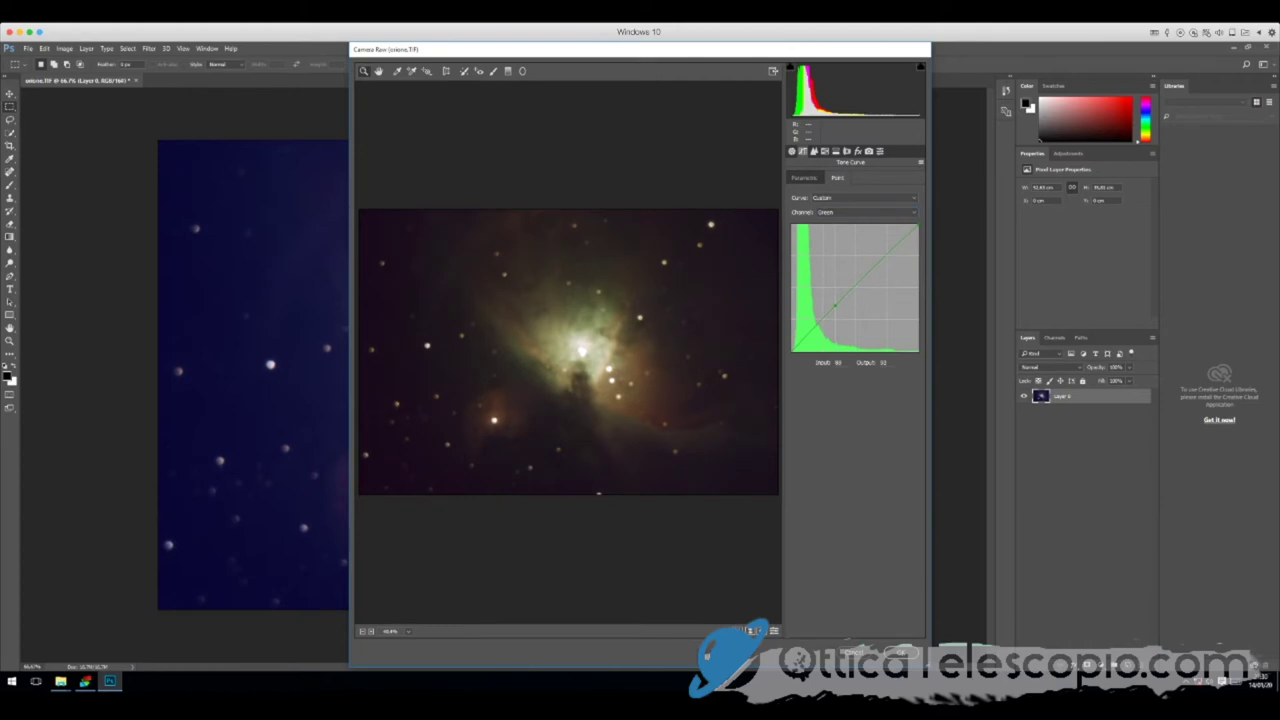
left_click_drag(881, 260, 881, 254)
left_click_drag(834, 298, 834, 303)
- Add a Red channel curve point mapping input 136 to output 117
left_click(865, 212)
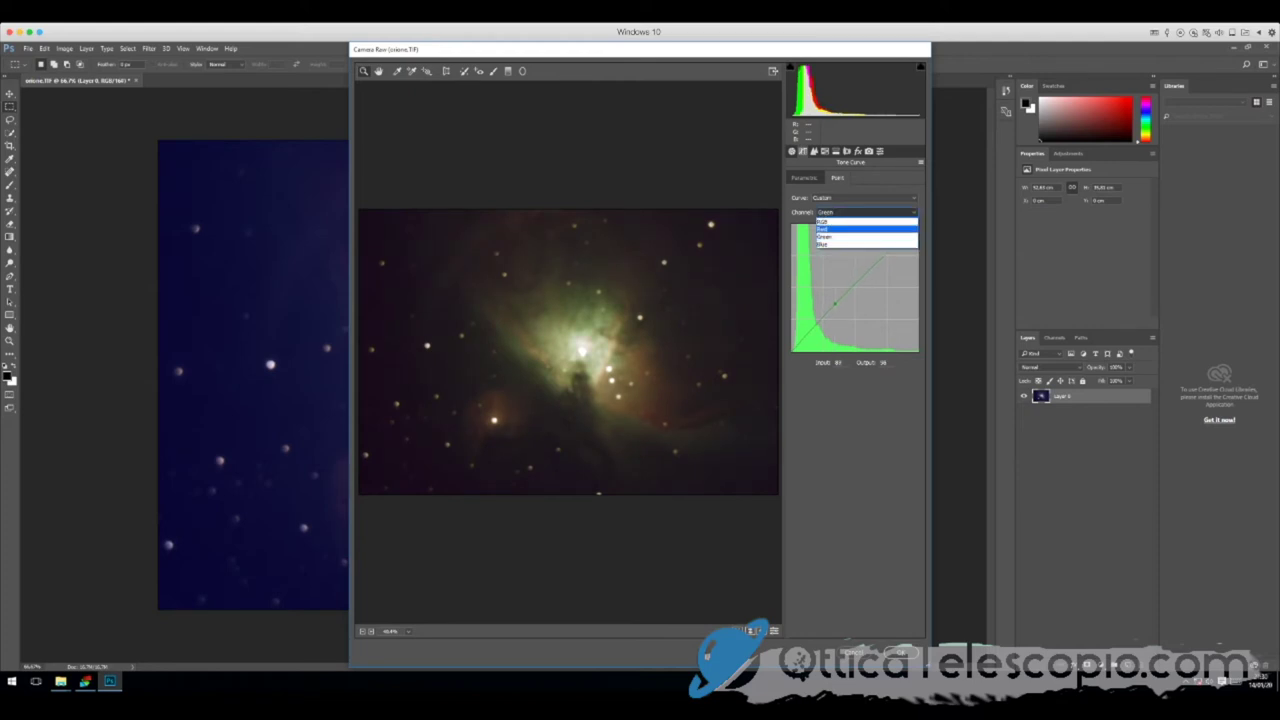
left_click(840, 229)
left_click(843, 296)
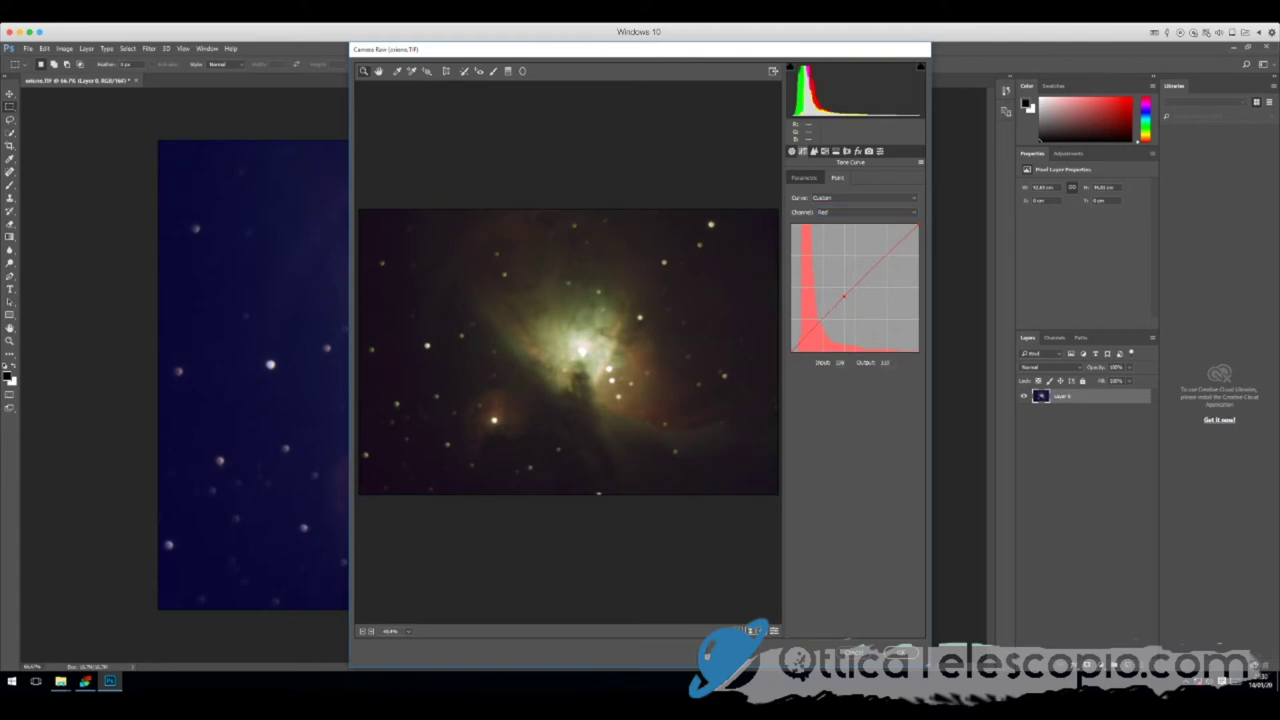
key("Up")
key("Up")
- Keep the Custom curve, set Luminance noise reduction to 7, and apply Camera Raw
left_click(862, 197)
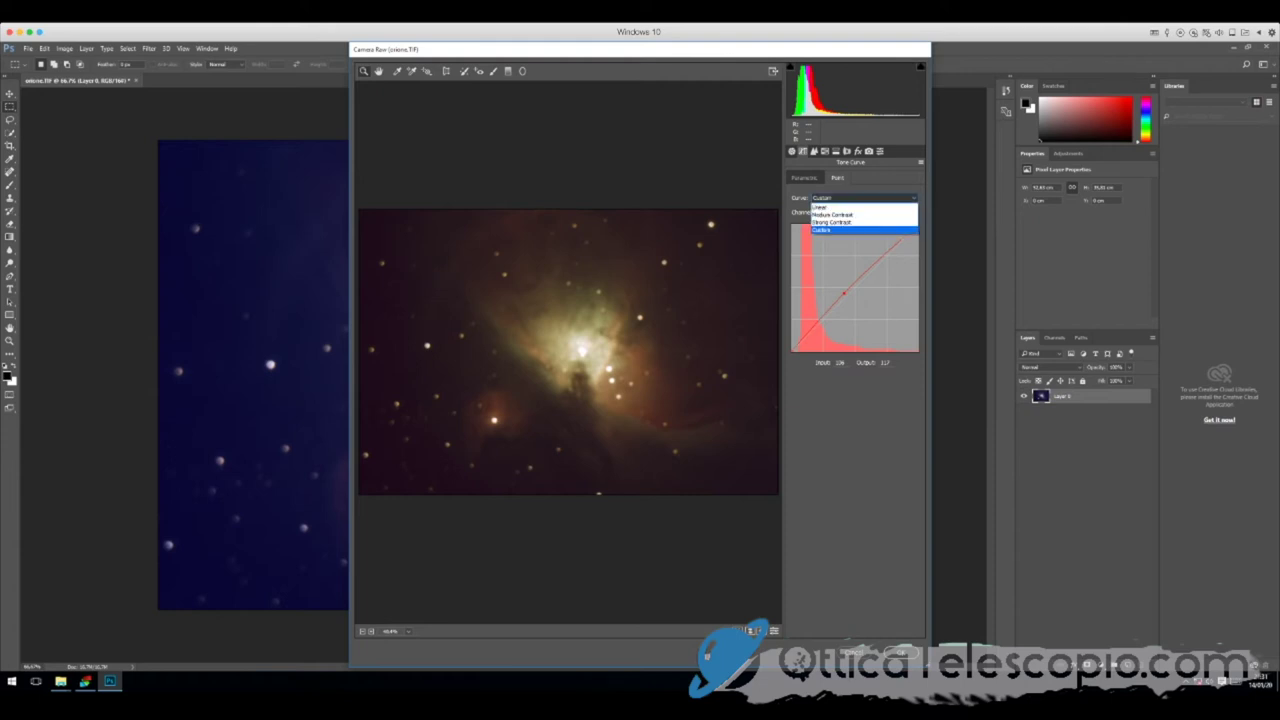
key("Escape")
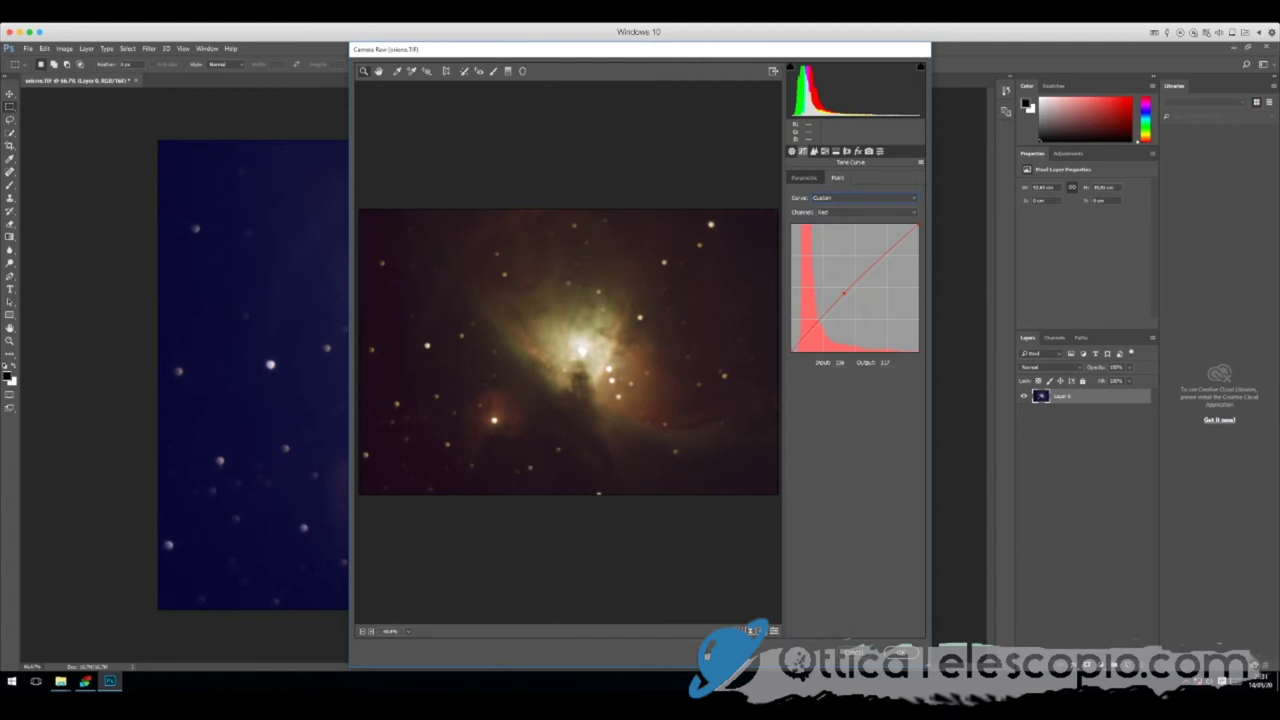
left_click(813, 151)
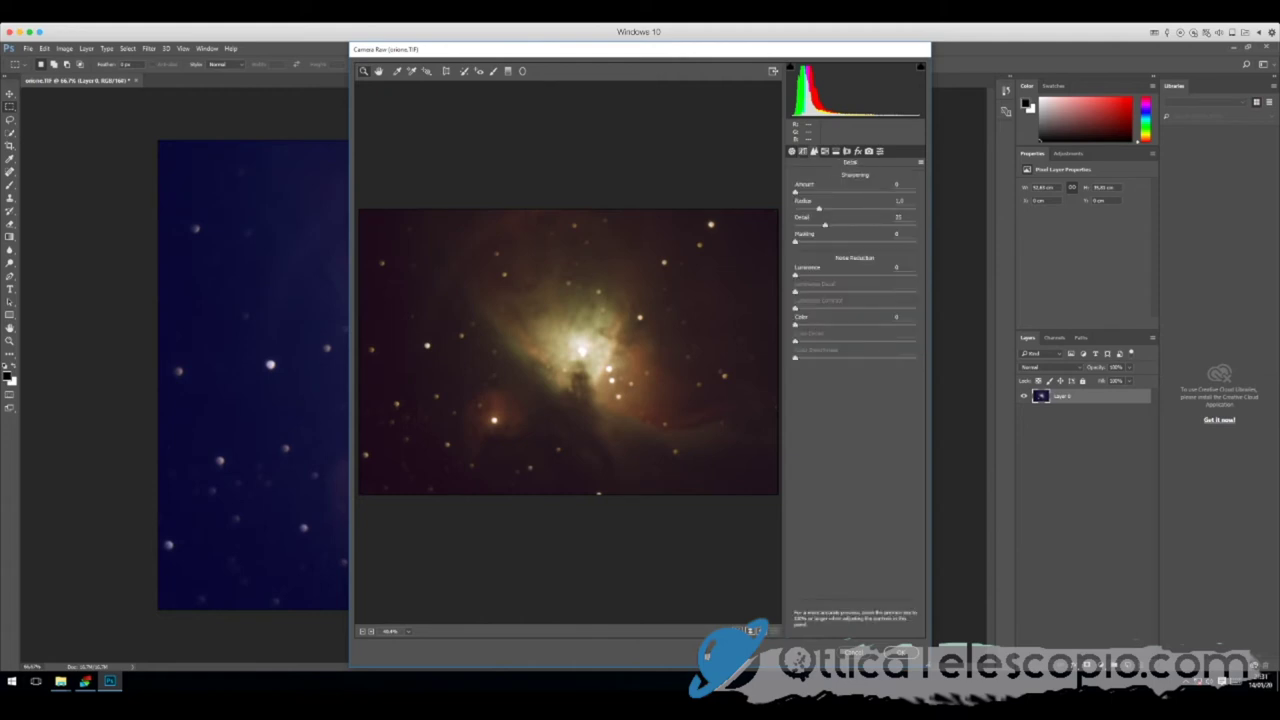
left_click(826, 274)
left_click_drag(840, 274, 844, 274)
key("shift+Down")
type("0")
key("Up")
key("Up")
key("Up")
key("Tab")
key("Tab")
key("Up")
key("Up")
key("Up")
key("Up")
key("Up")
key("Up")
key("Return")
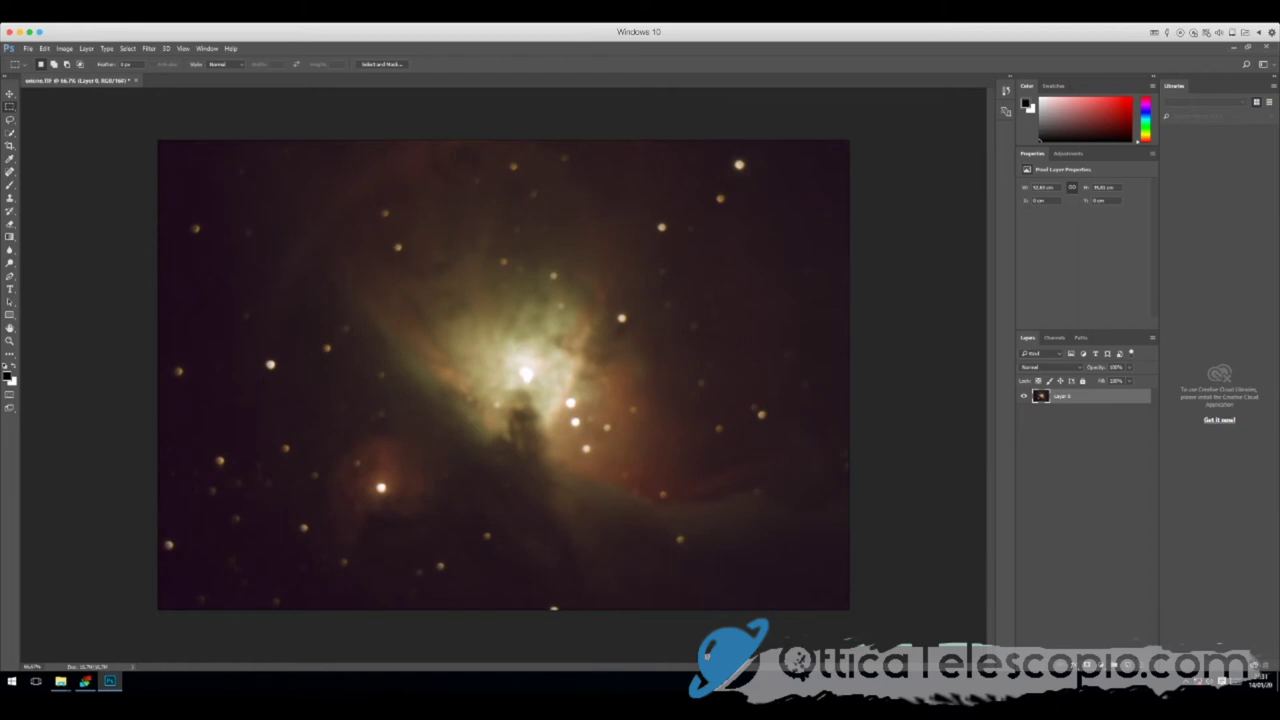
left_click(1099, 665)
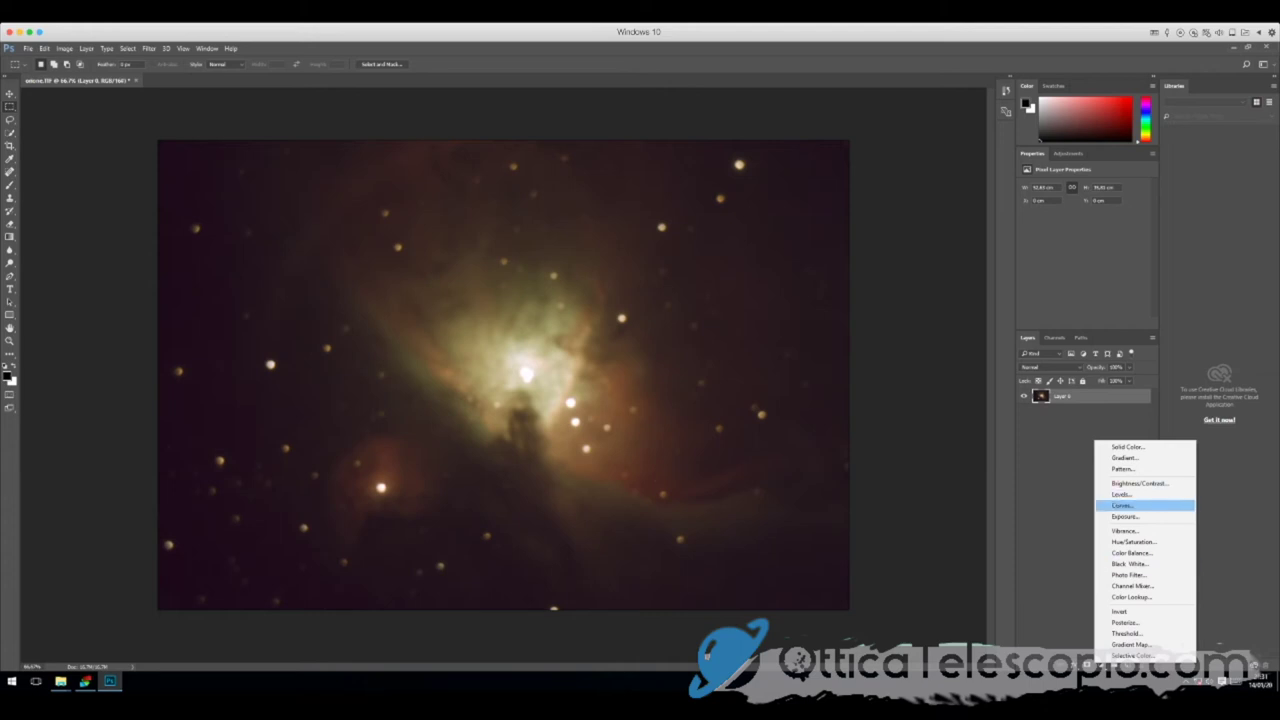
- Add a Curves adjustment layer with a midpoint, then add a Levels adjustment layer
left_click(1122, 505)
left_click(1090, 258)
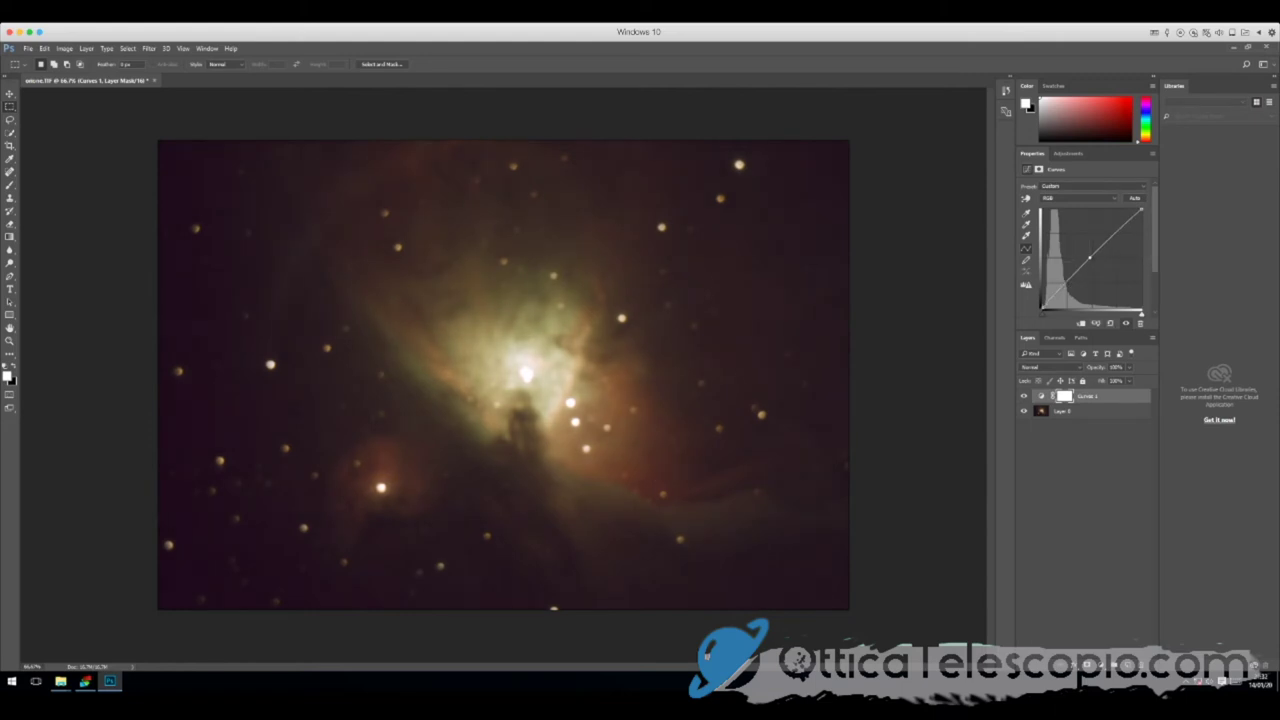
left_click(1096, 650)
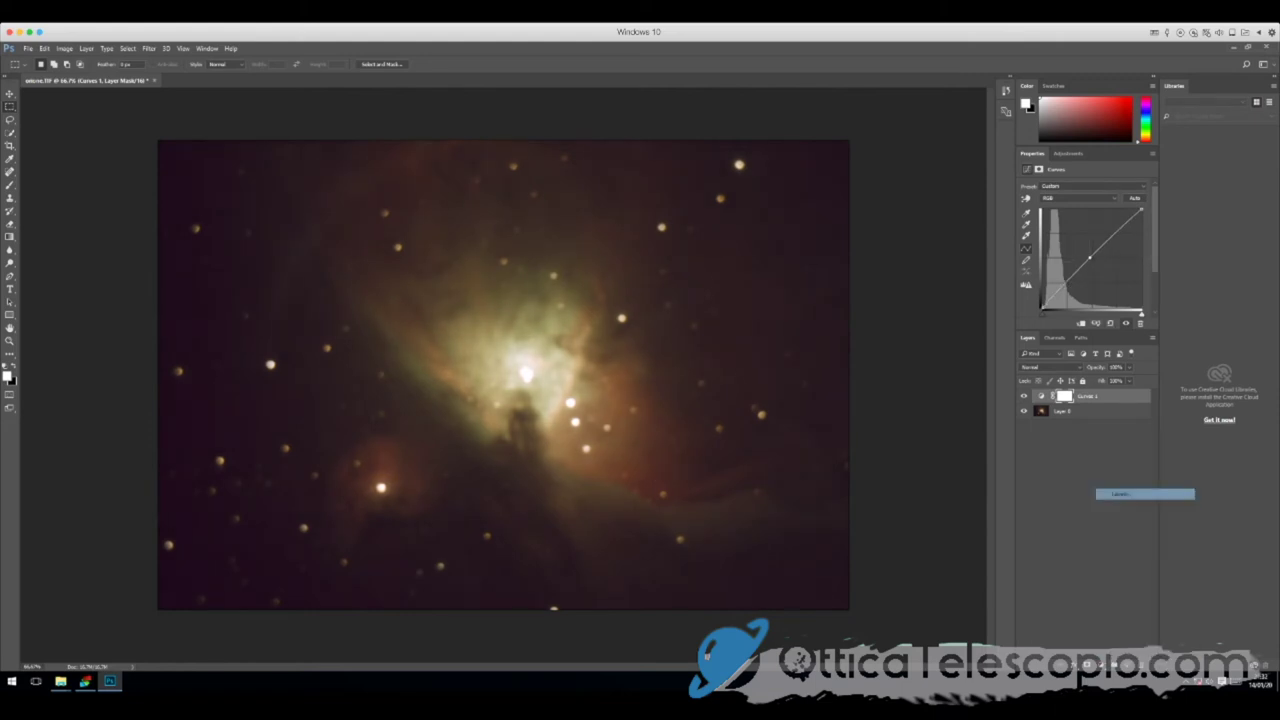
left_click(1122, 491)
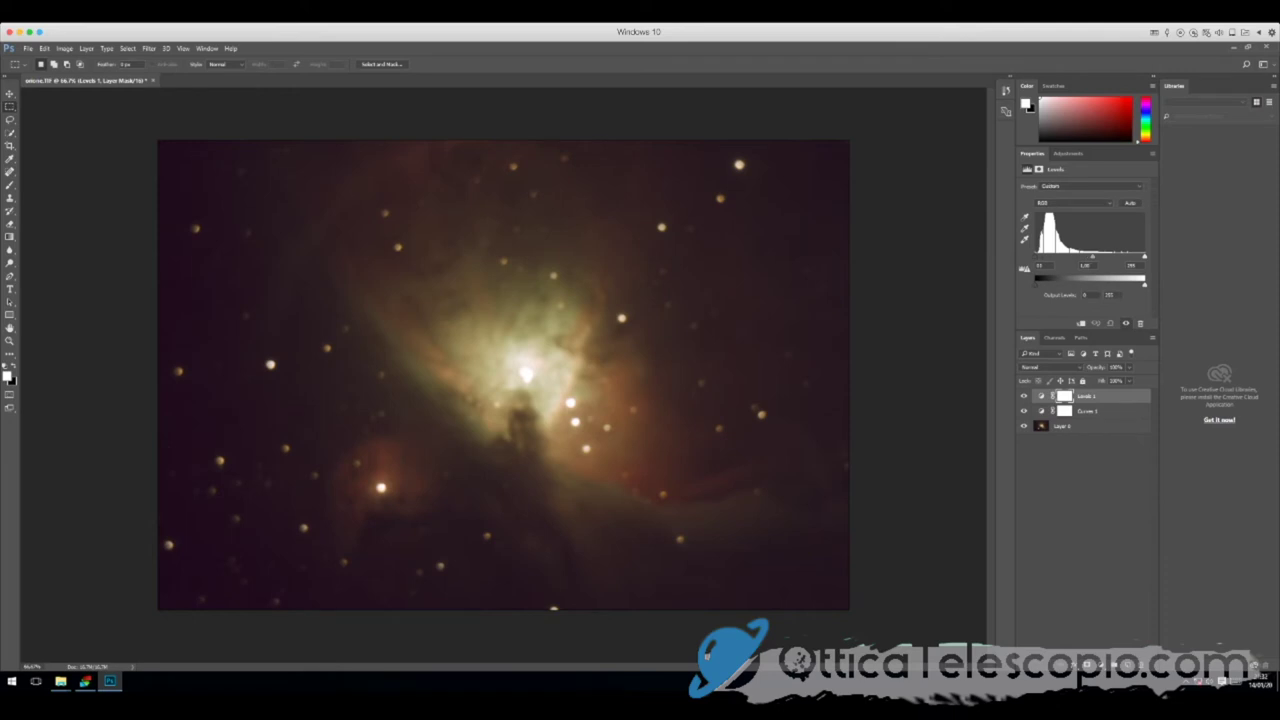
- Nudge the Levels black point and reset it, then bring up Layer 0's context menu
left_click_drag(1042, 257, 1044, 257)
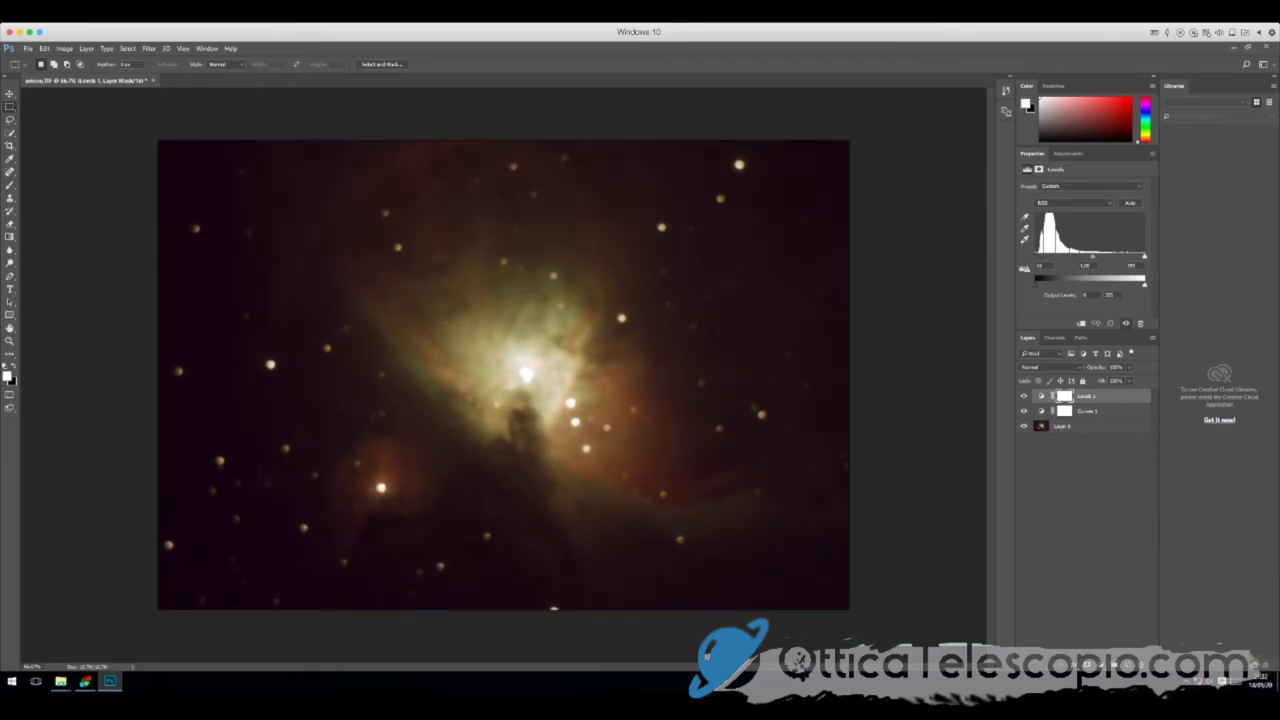
left_click_drag(1042, 257, 1038, 257)
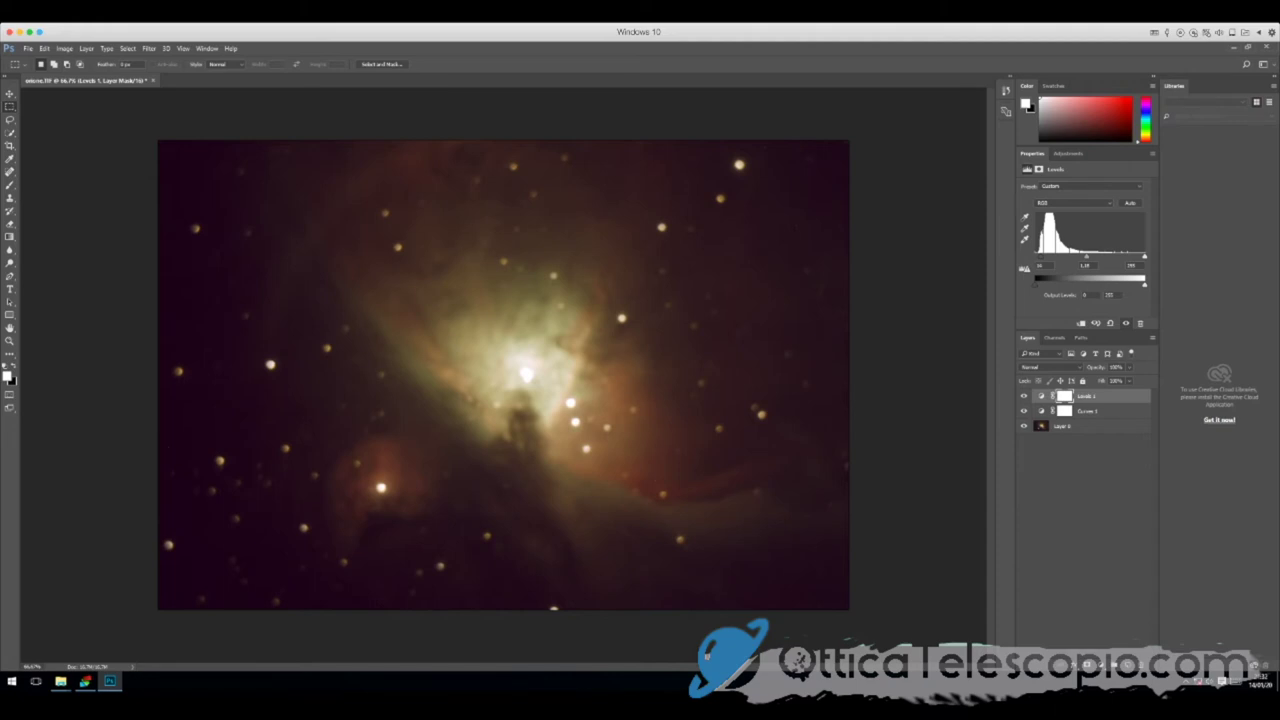
left_click(1062, 426)
right_click(1072, 426)
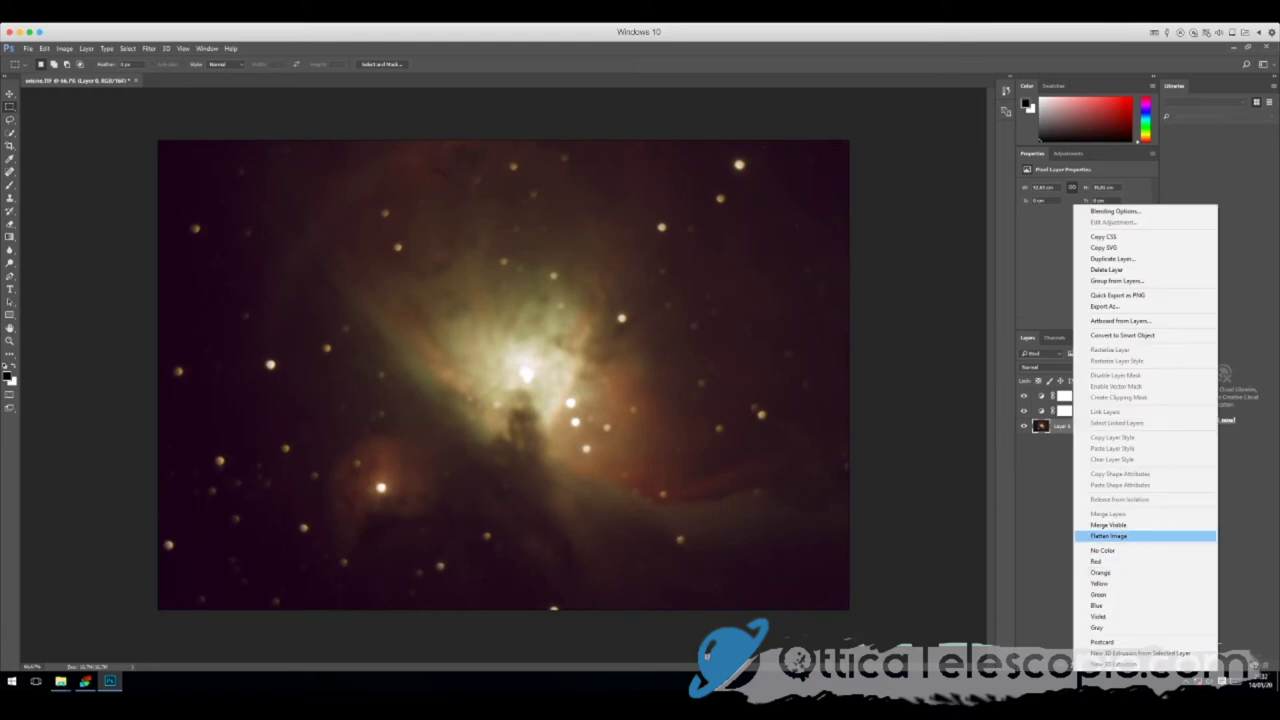
- Flatten the image into one Background layer, then launch the Camera Raw Filter
left_click(1110, 536)
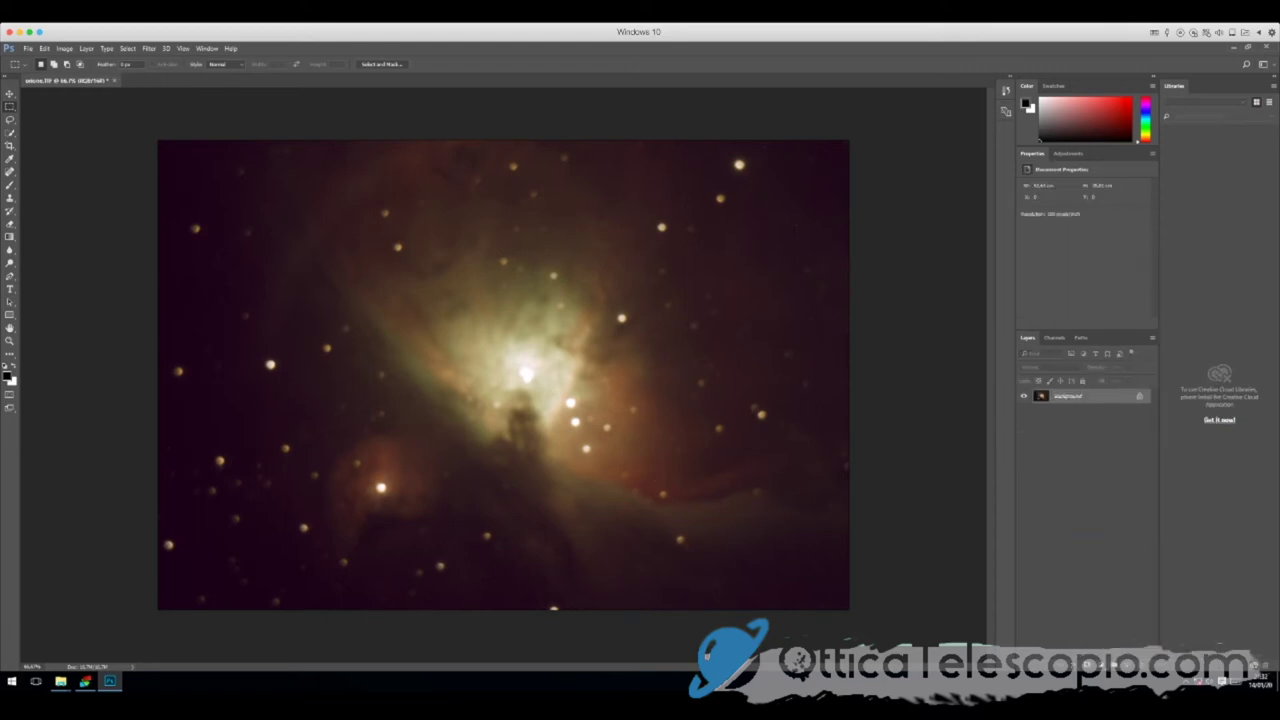
left_click(148, 48)
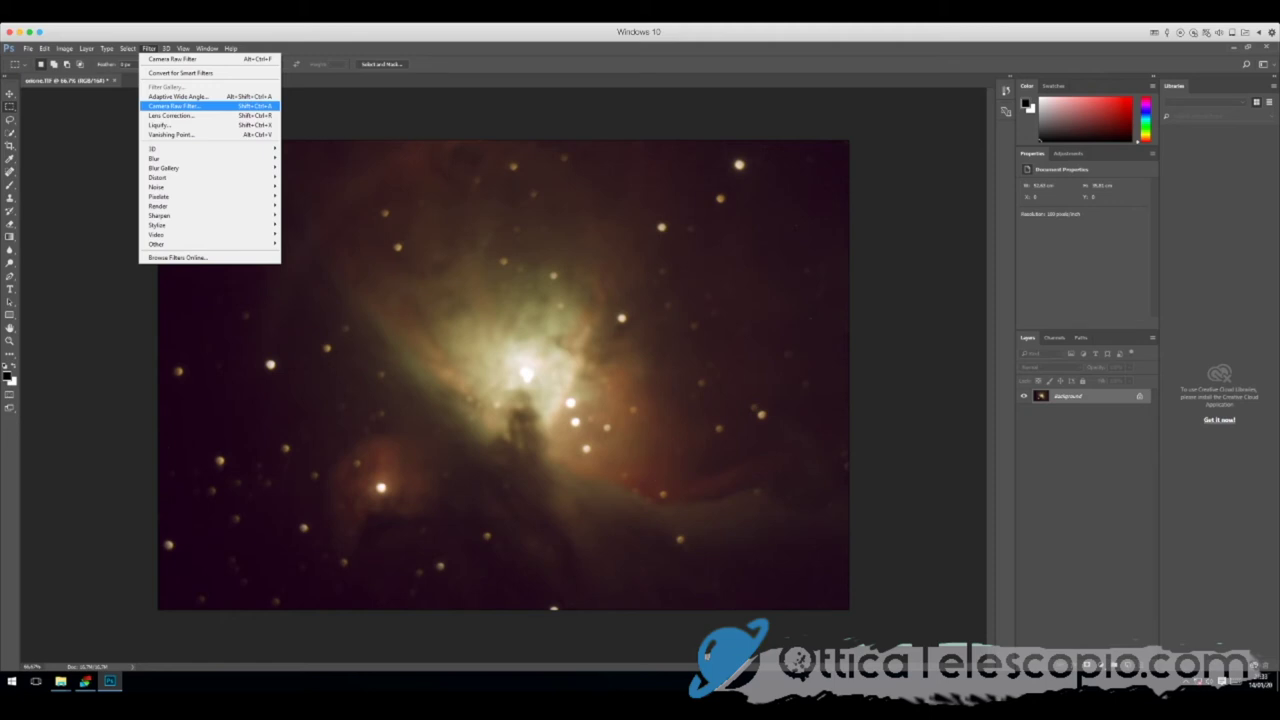
left_click(175, 105)
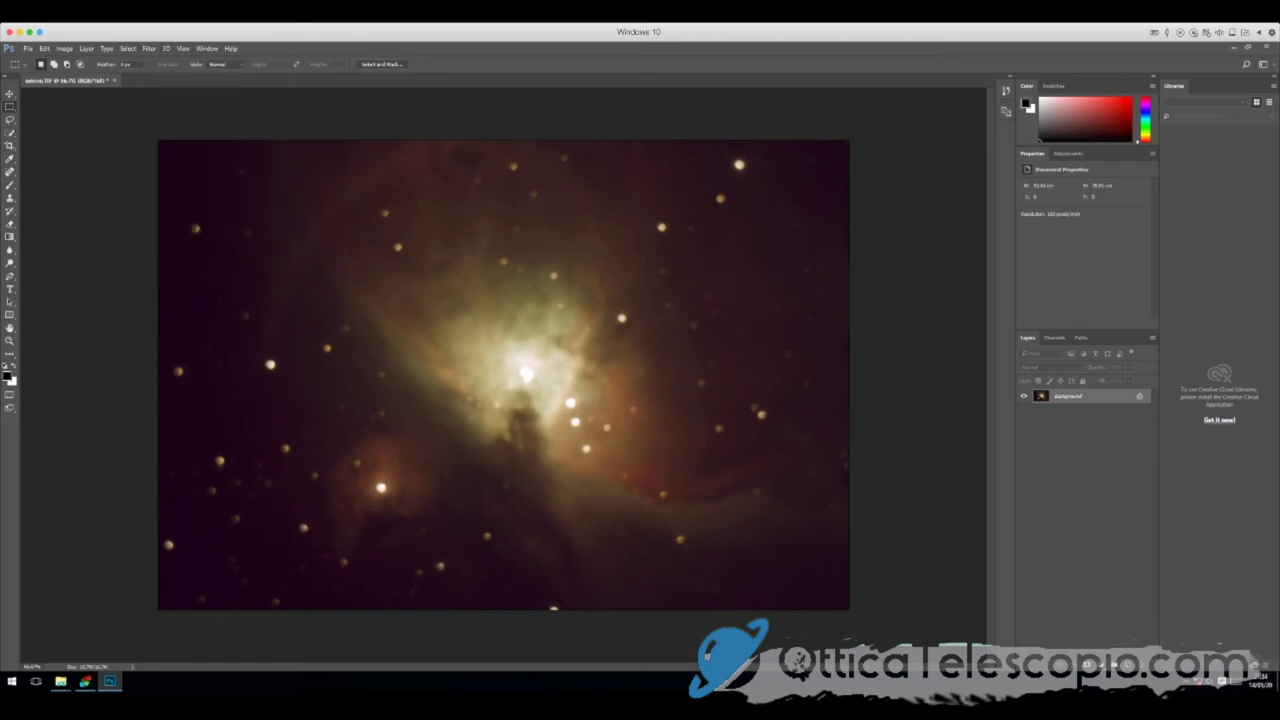
- Run the Lens Correction filter, then duplicate Layer 0 as 'Layer 0 copy'
left_click(148, 48)
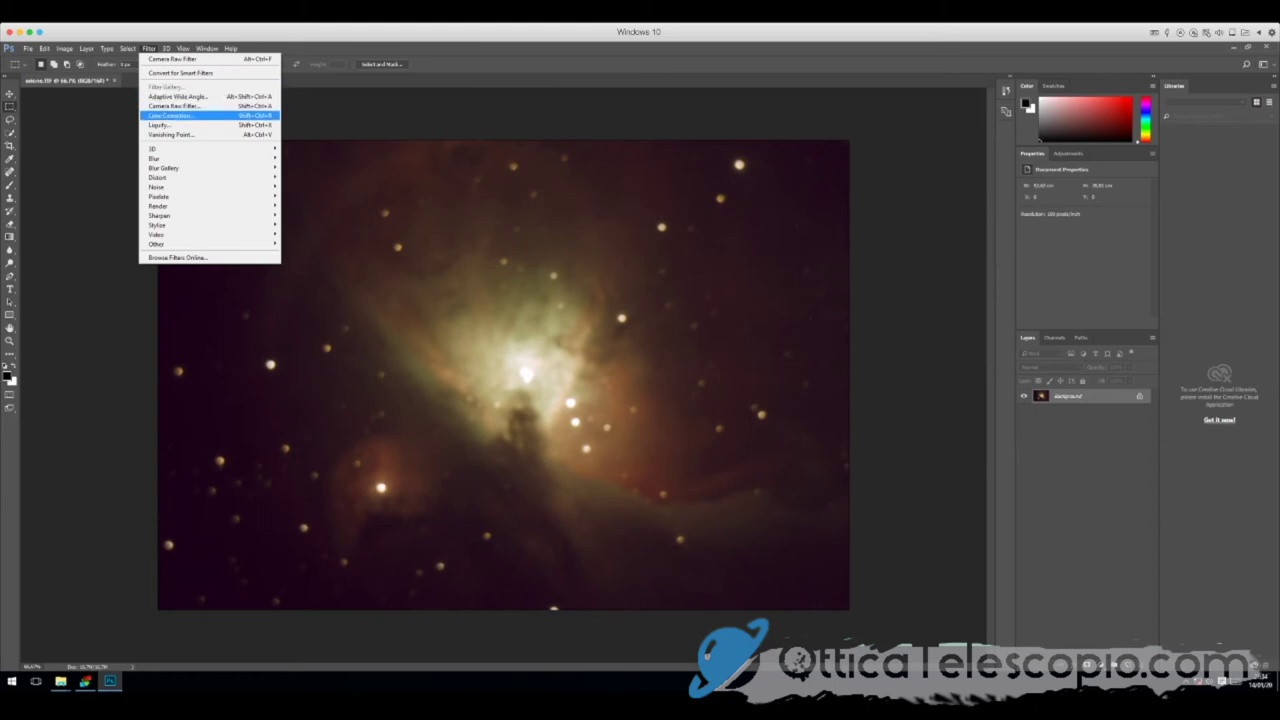
left_click(170, 115)
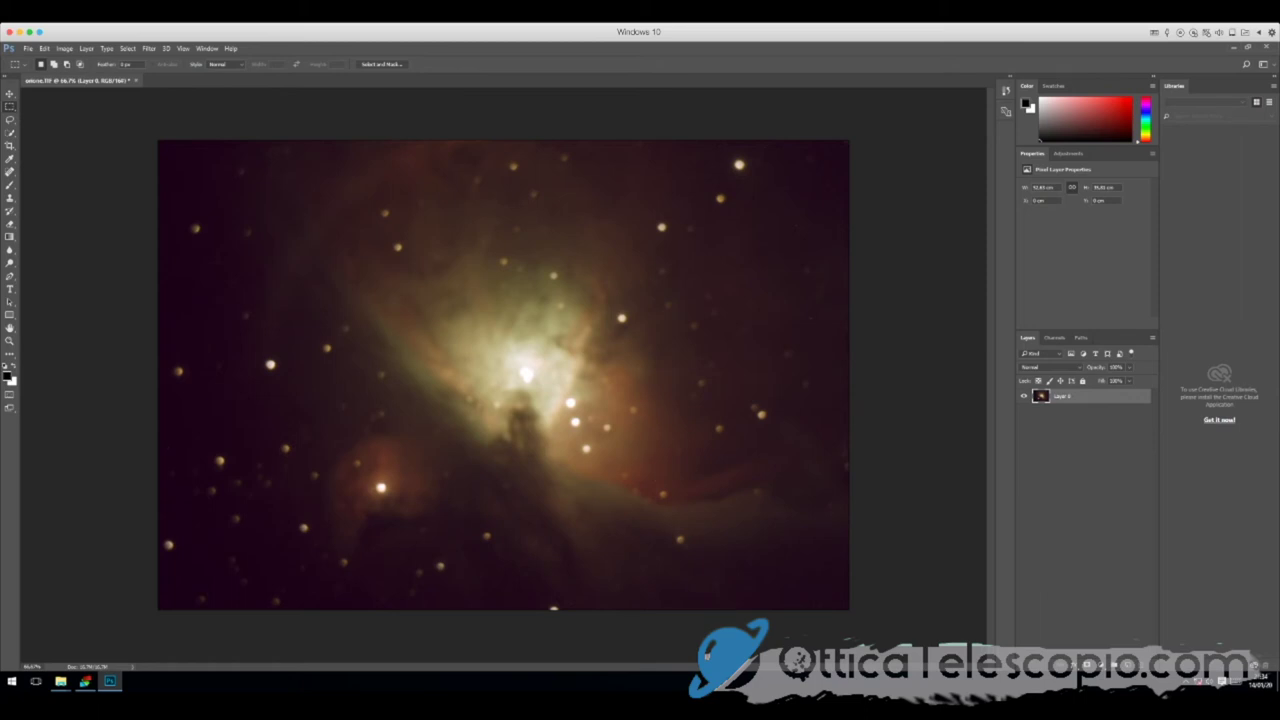
right_click(1075, 396)
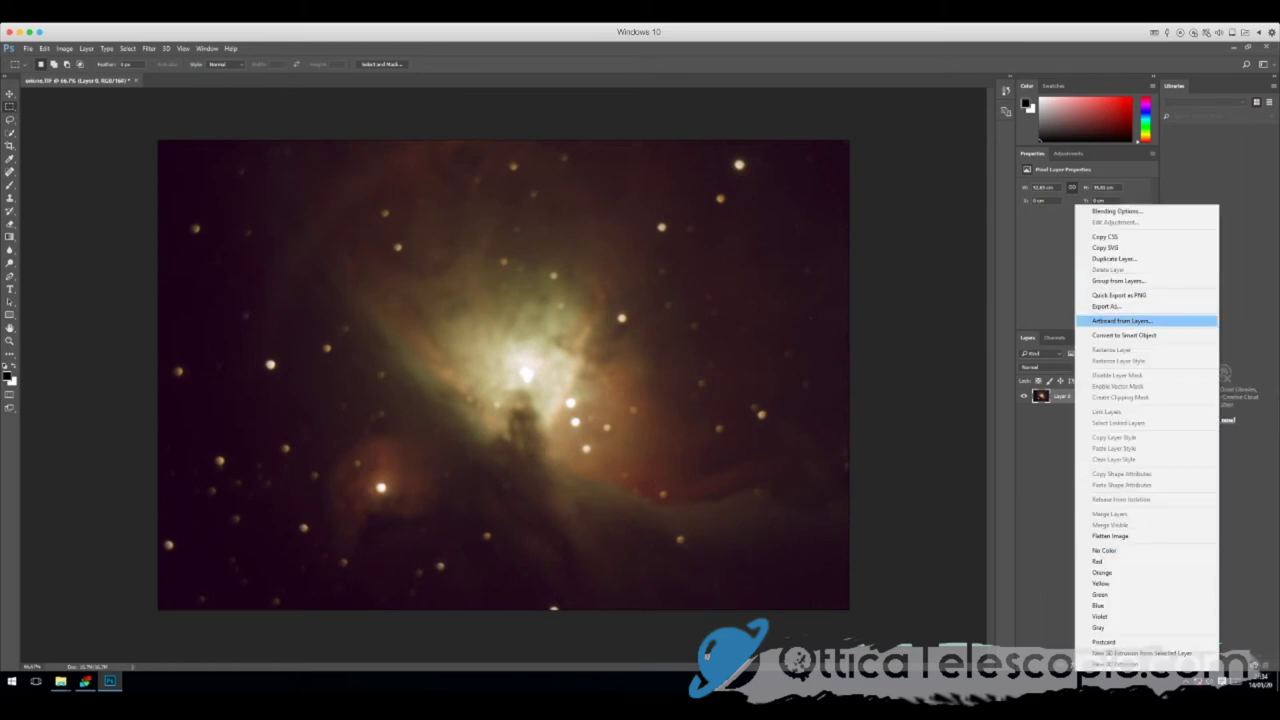
left_click(1114, 258)
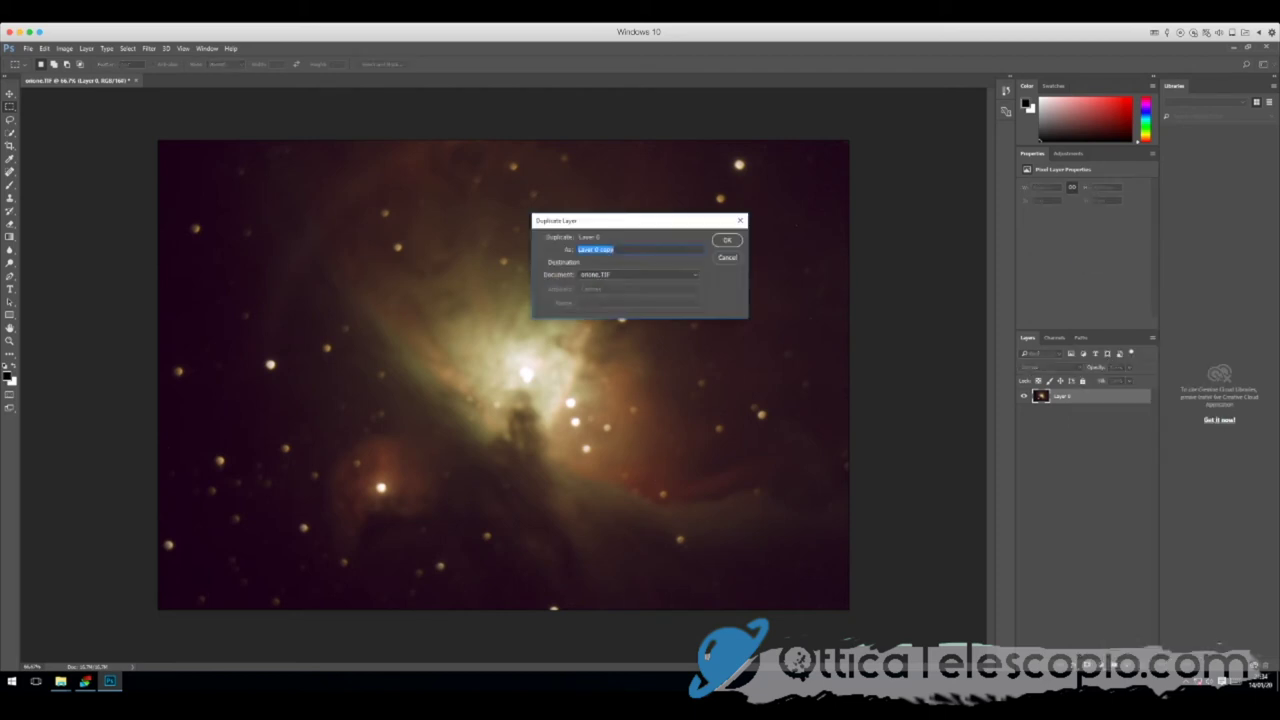
key("Return")
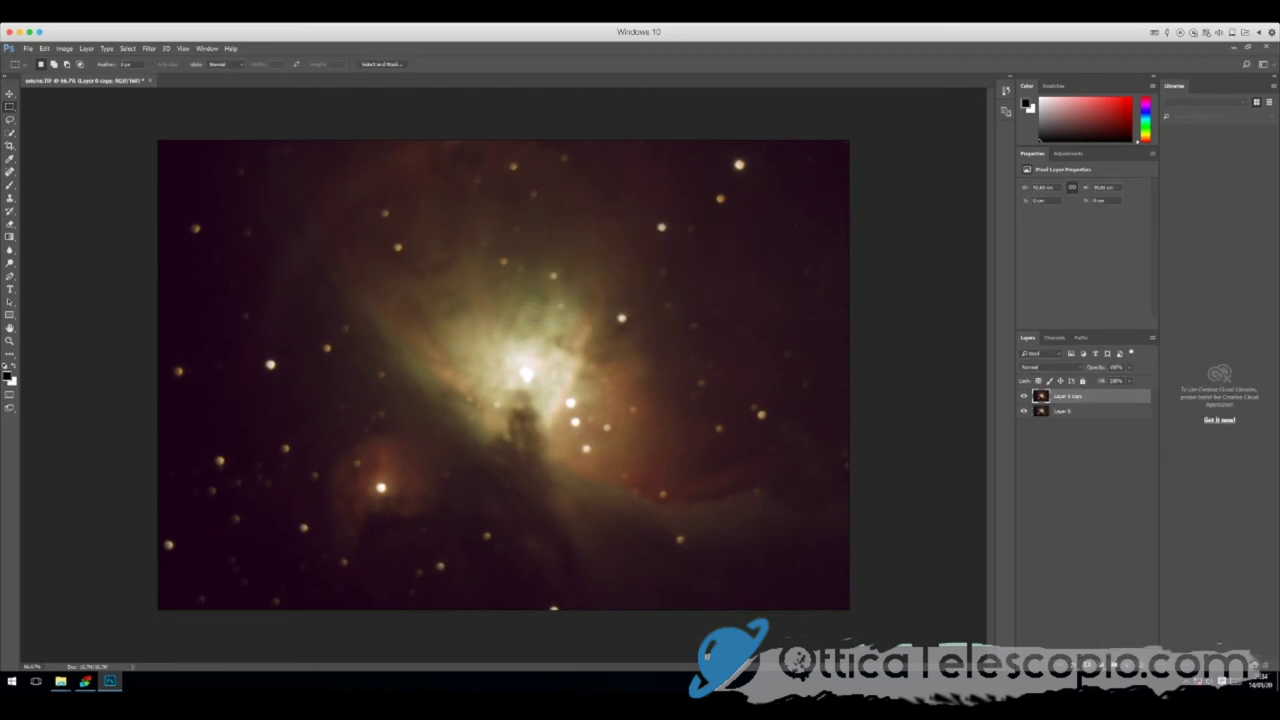
left_click(127, 48)
mouse_move(148, 48)
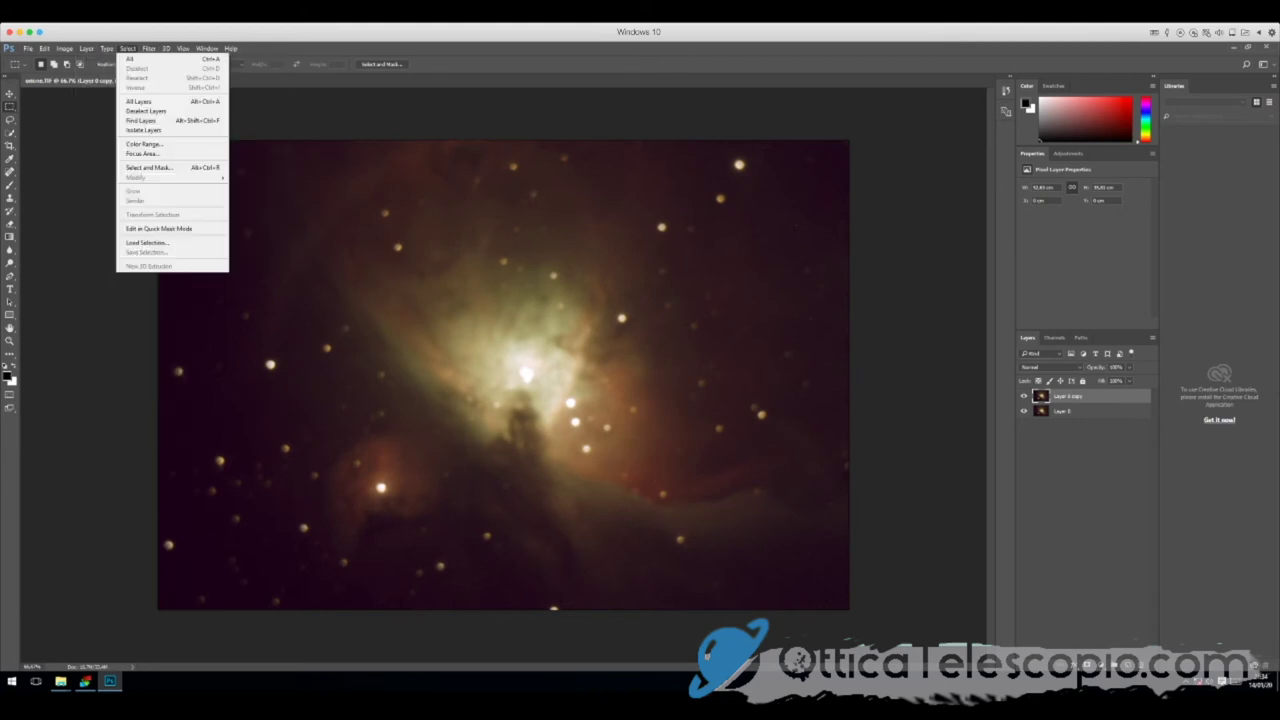
mouse_move(156, 244)
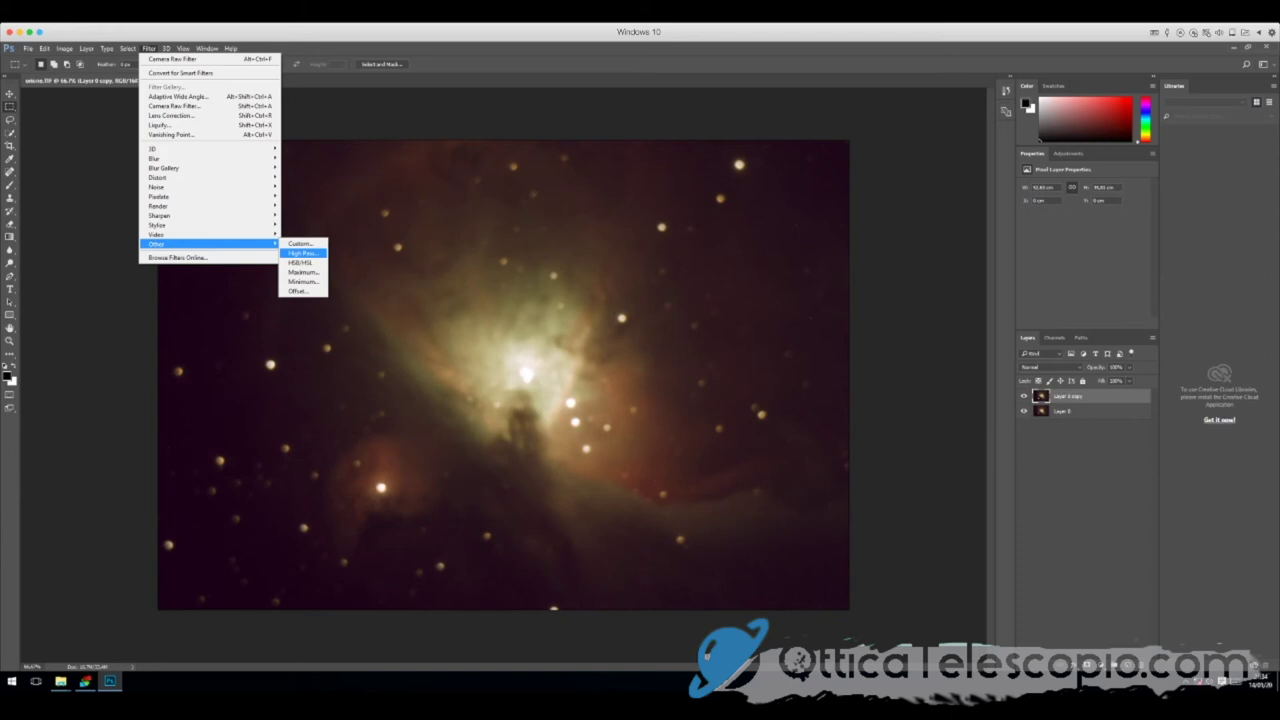
- Apply High Pass to Layer 0 copy, entering radius 7 and lowering it slightly
left_click(300, 253)
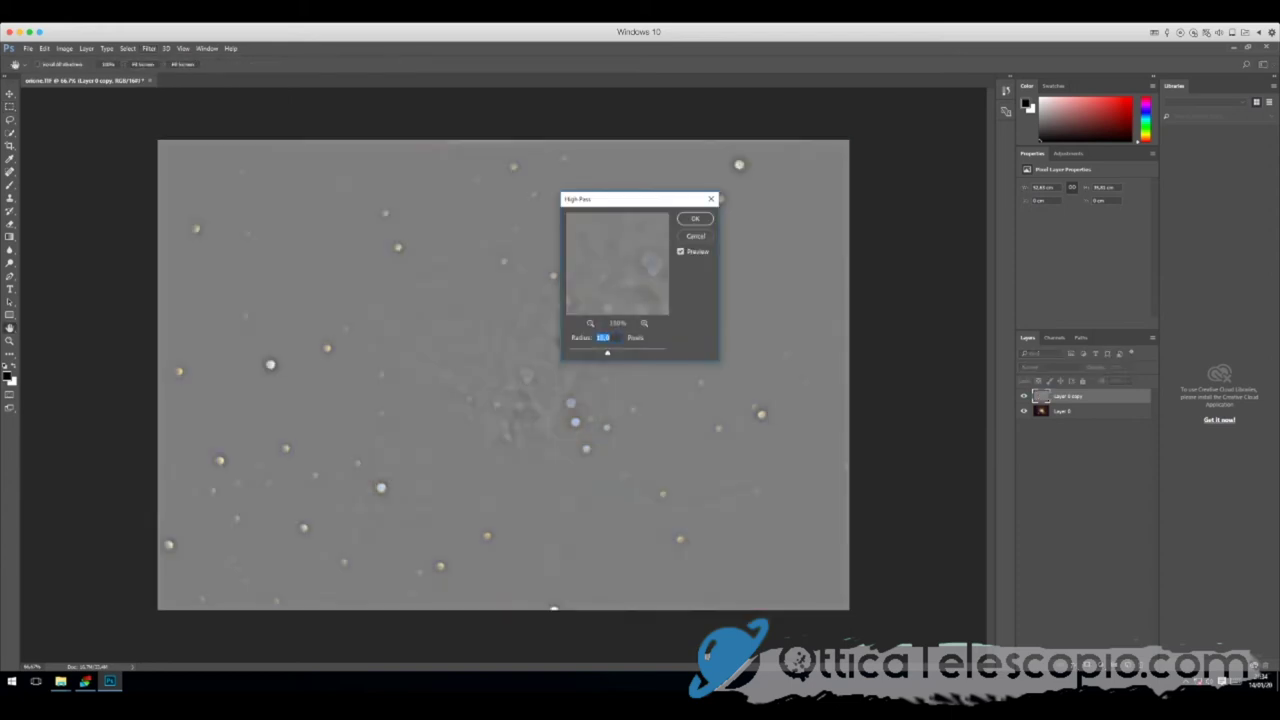
type("7")
key("Down")
key("Down")
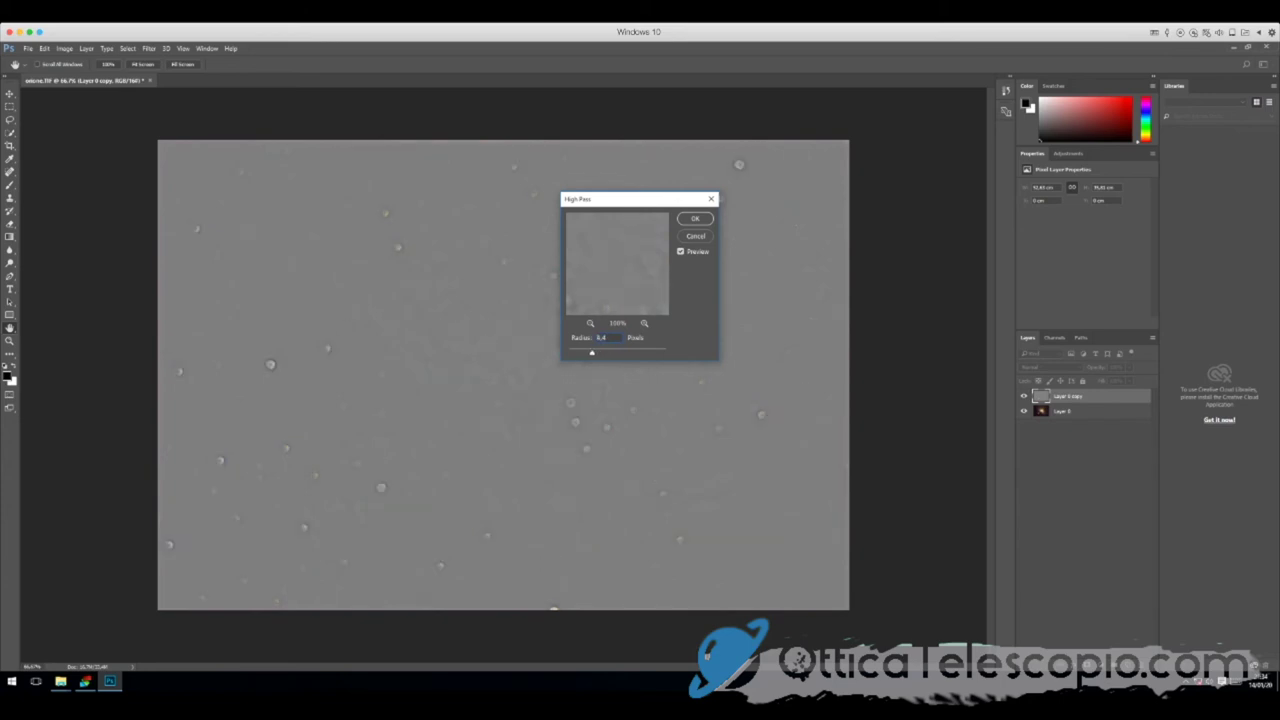
key("Down")
key("Down")
key("Return")
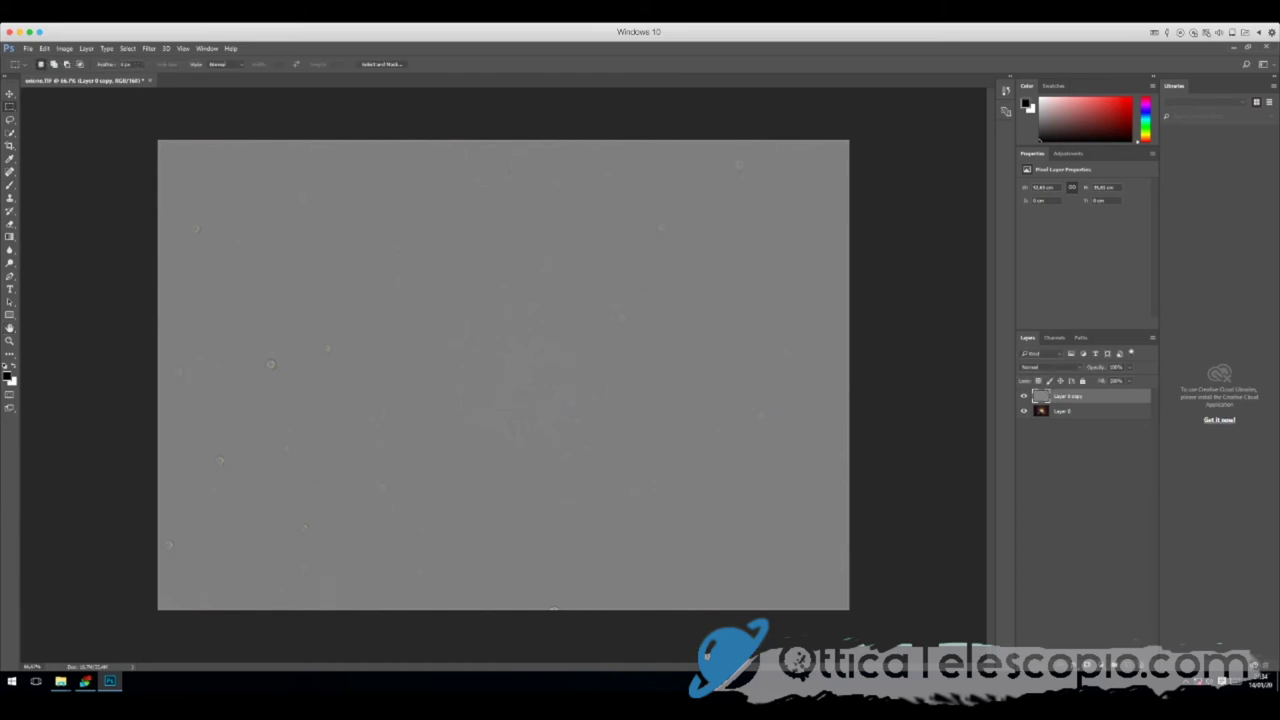
left_click(1050, 367)
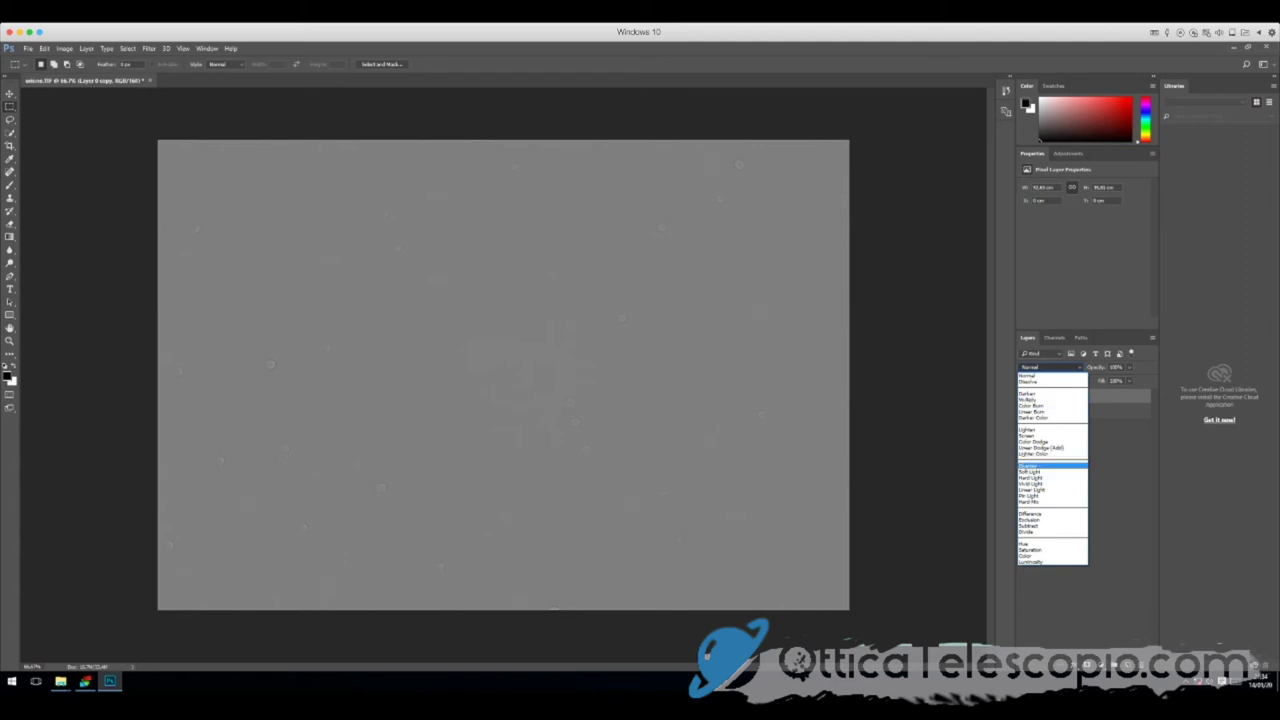
- Set Layer 0 copy to Overlay blending, then bring up Layer 0's context menu
key("Return")
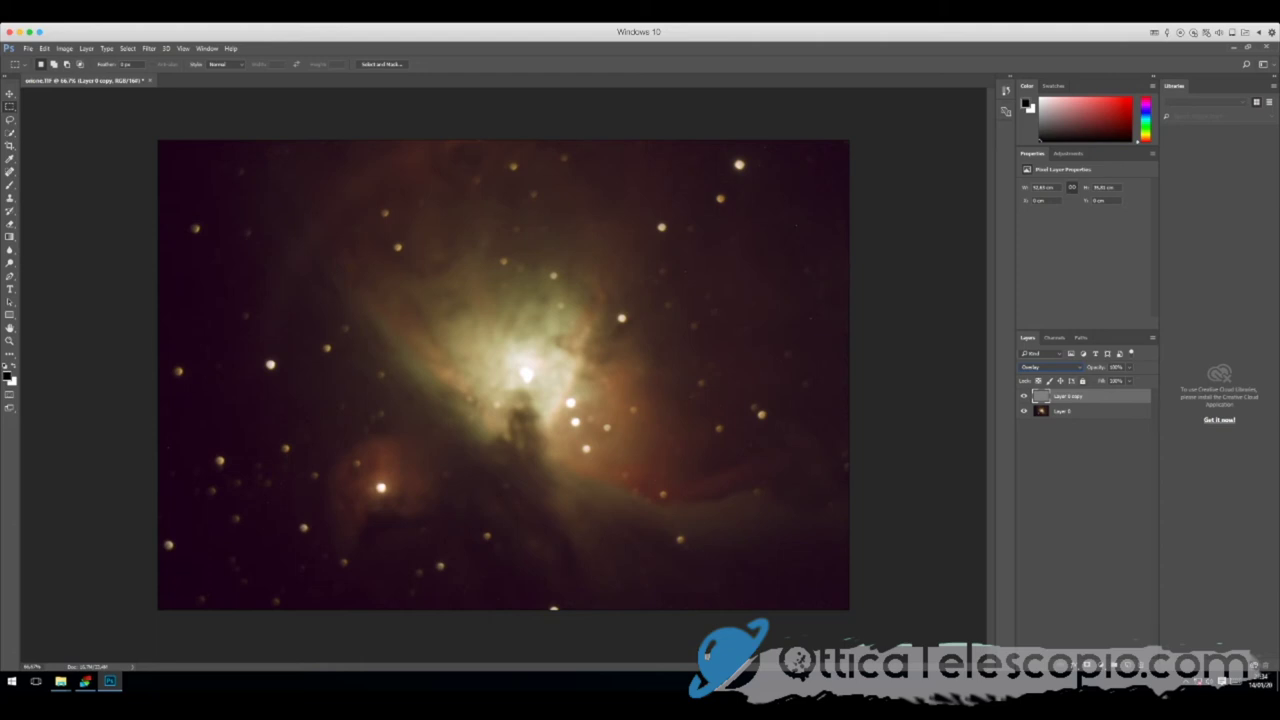
left_click(1085, 411)
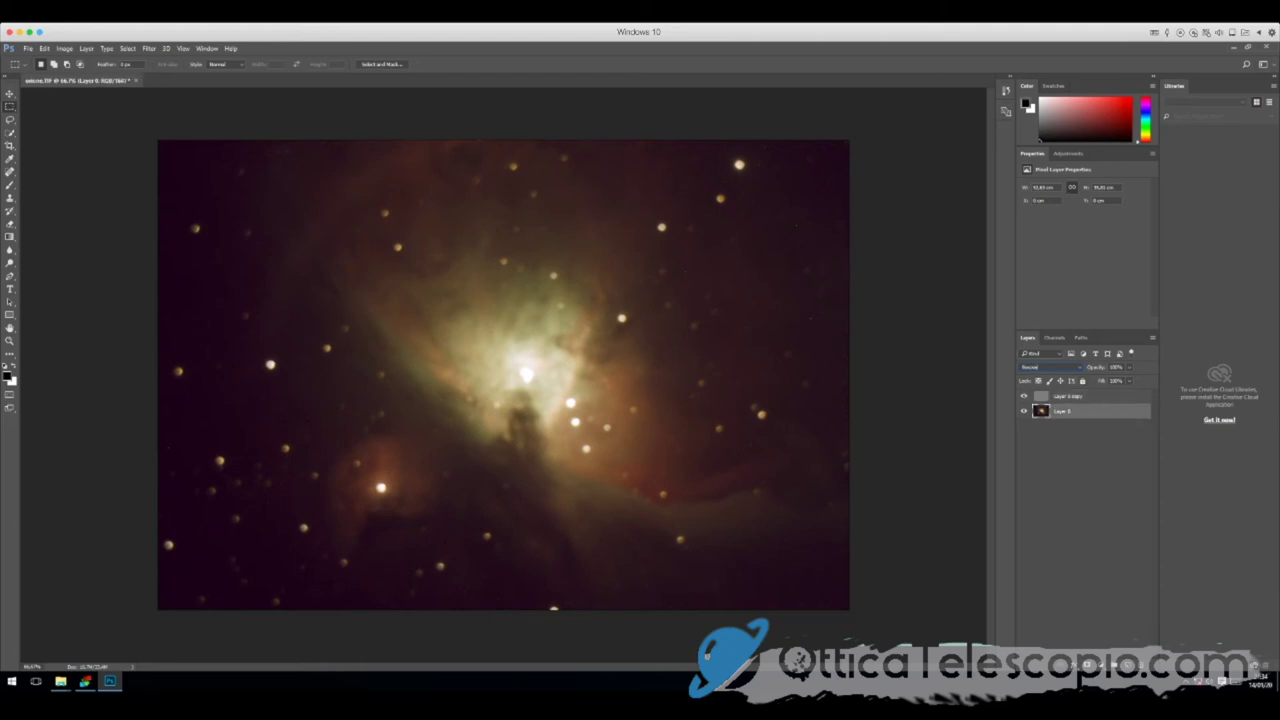
right_click(1093, 411)
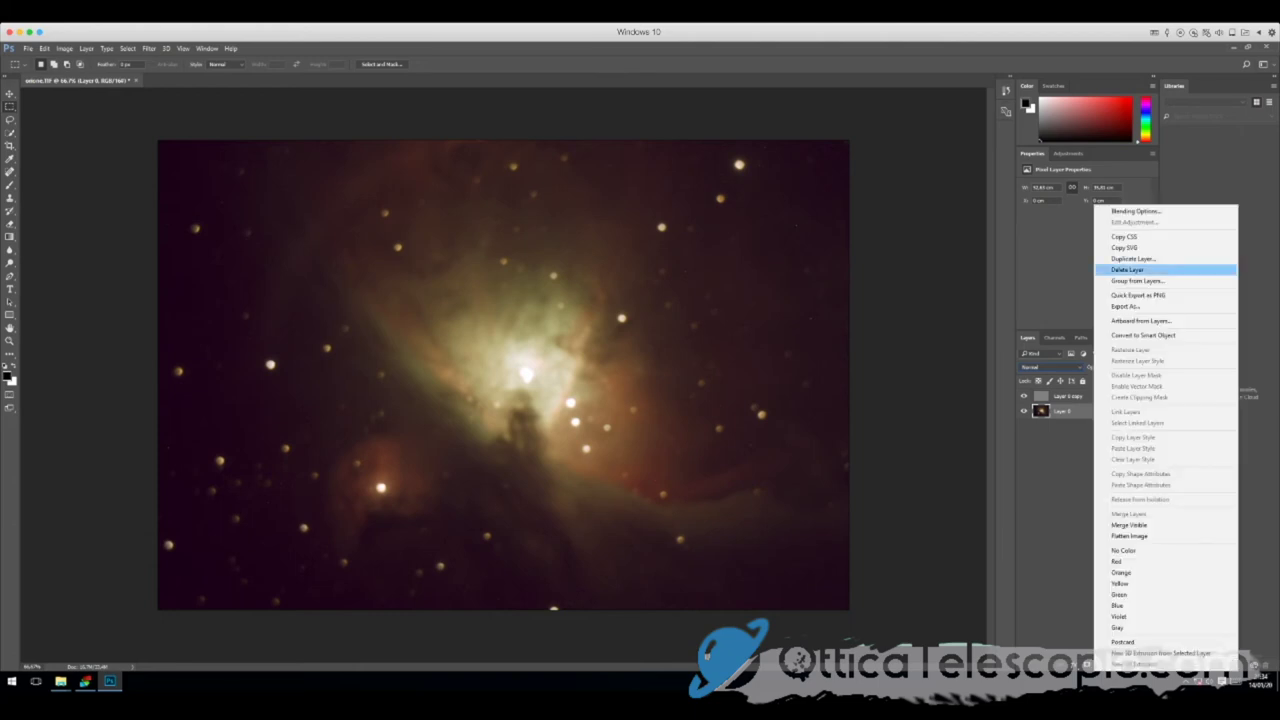
- Duplicate Layer 0 as 'Layer 0 copy 2' and move it to the top of the stack
left_click(1133, 258)
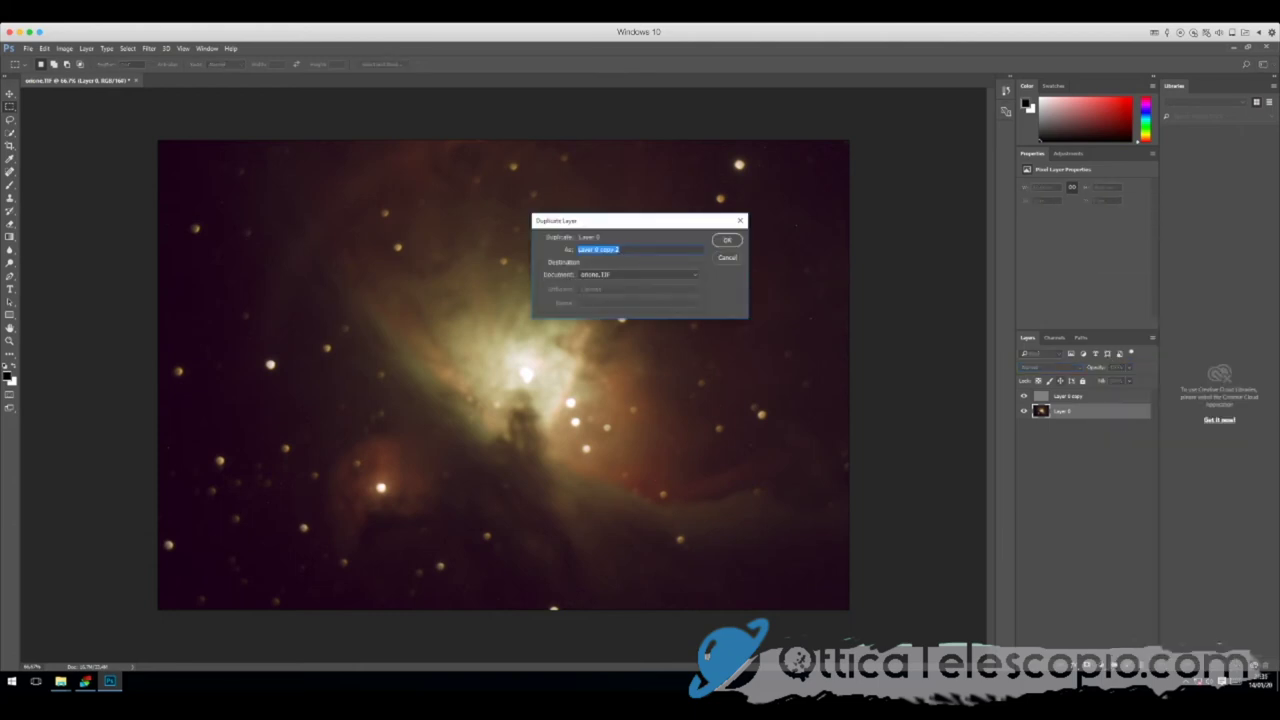
key("Return")
key("ctrl+bracketright")
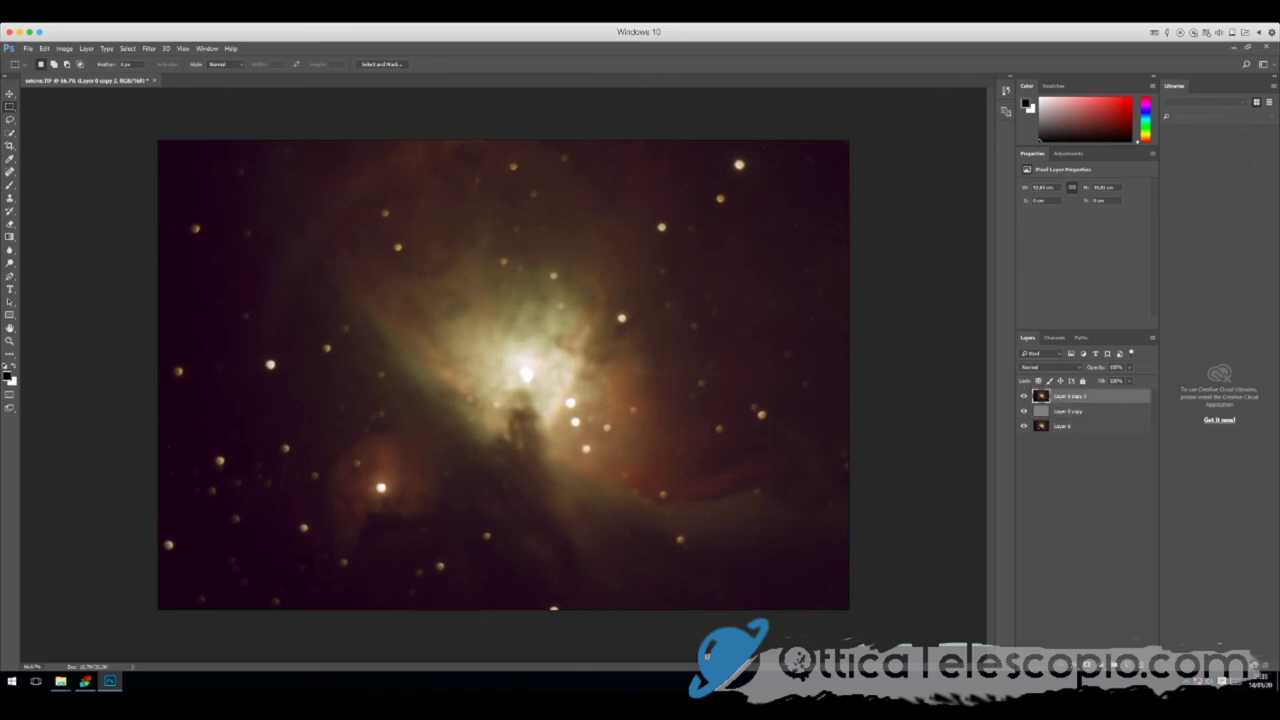
- Apply a High Pass filter to Layer 0 copy 2 and blend it in Overlay mode
left_click(148, 48)
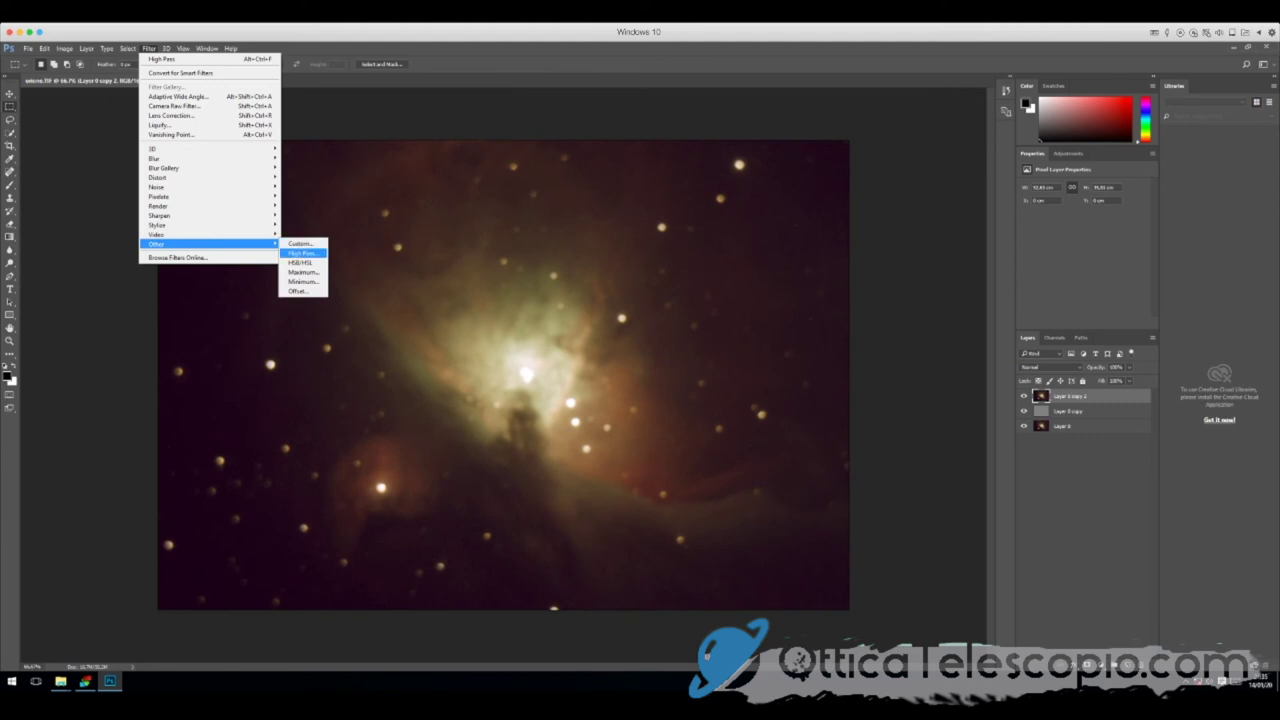
left_click(302, 253)
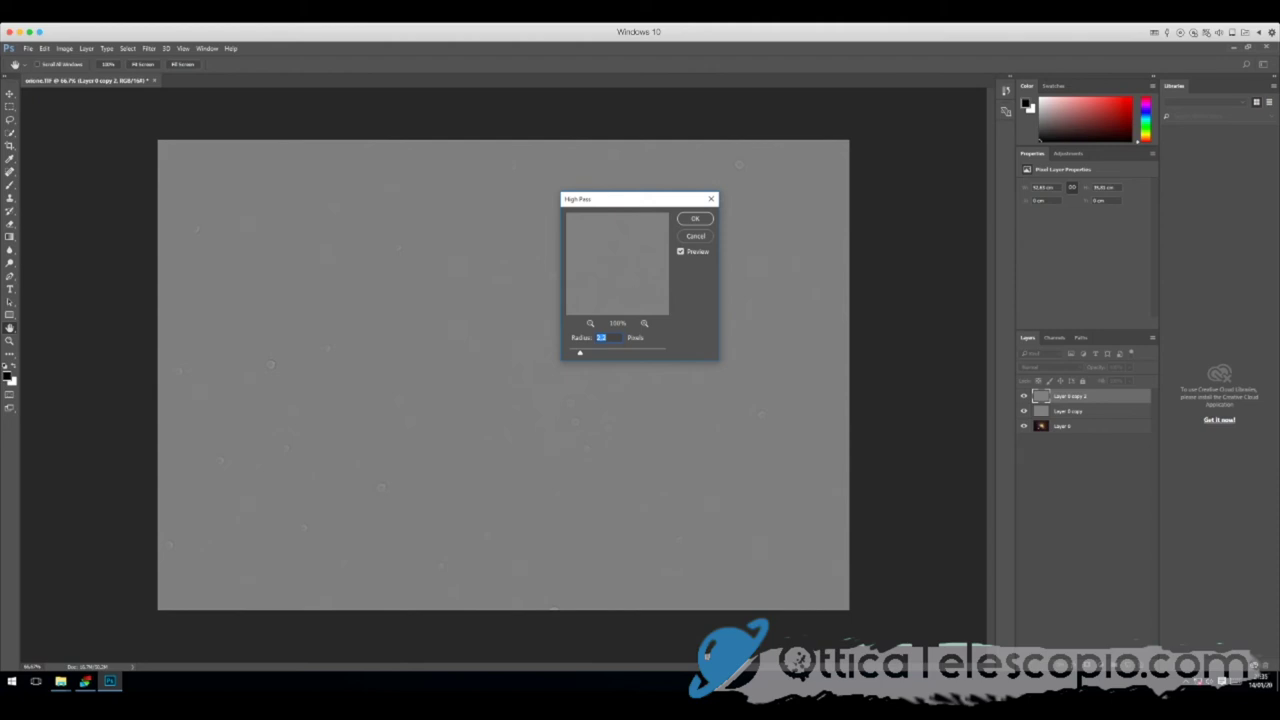
type("2.0")
type("3.7")
key("shift+Up")
double_click(601, 338)
left_click(695, 218)
left_click(1050, 367)
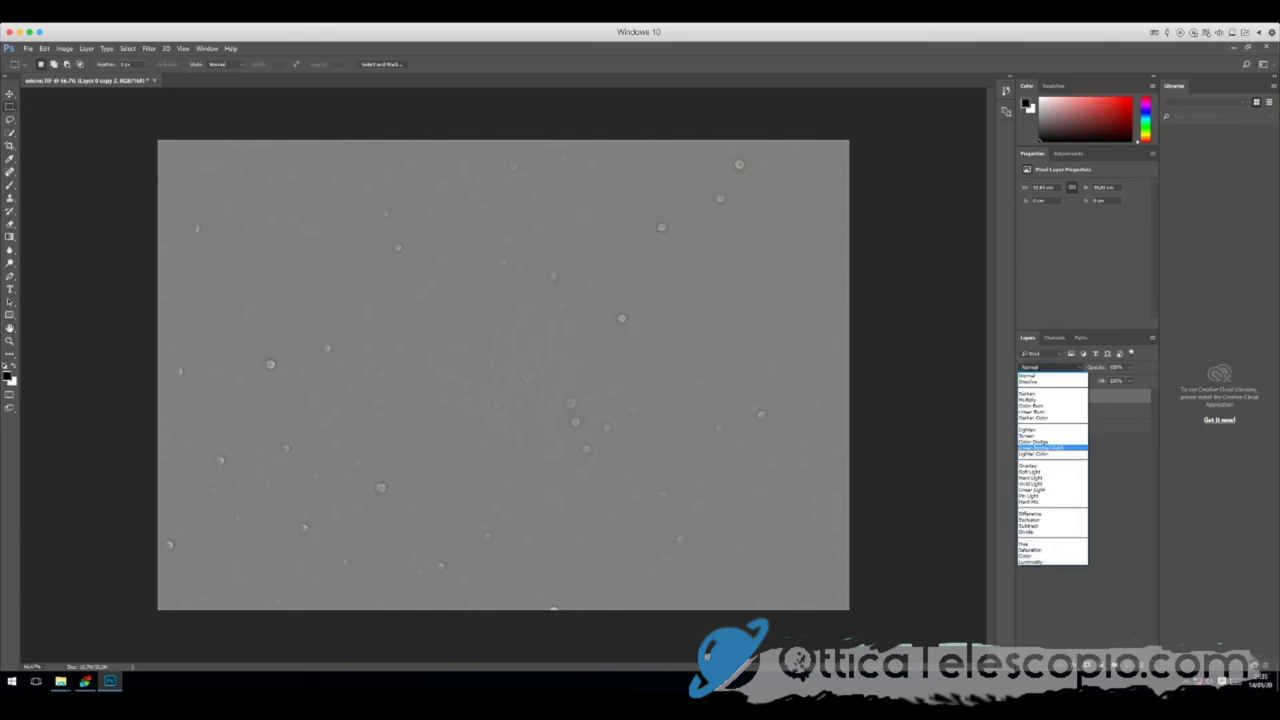
key("Return")
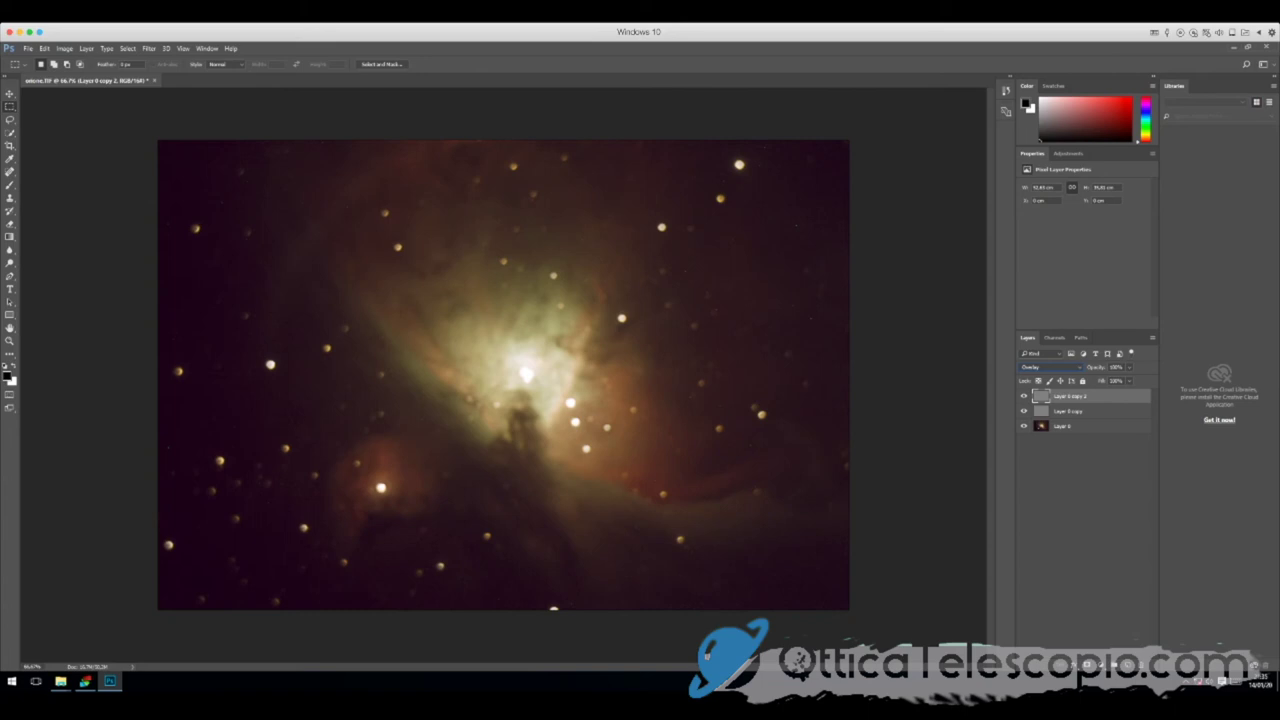
left_click(1068, 426)
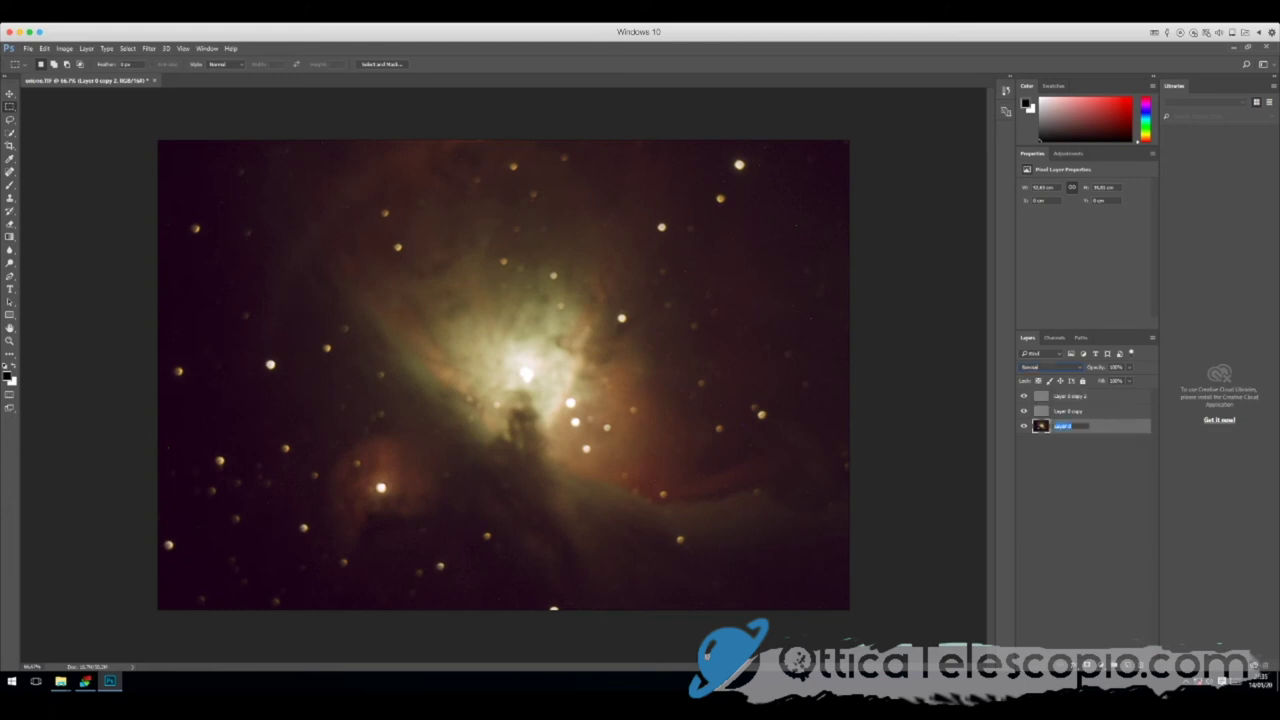
- Create another duplicate of Layer 0 at the top of the stack
right_click(1070, 426)
left_click(1068, 411)
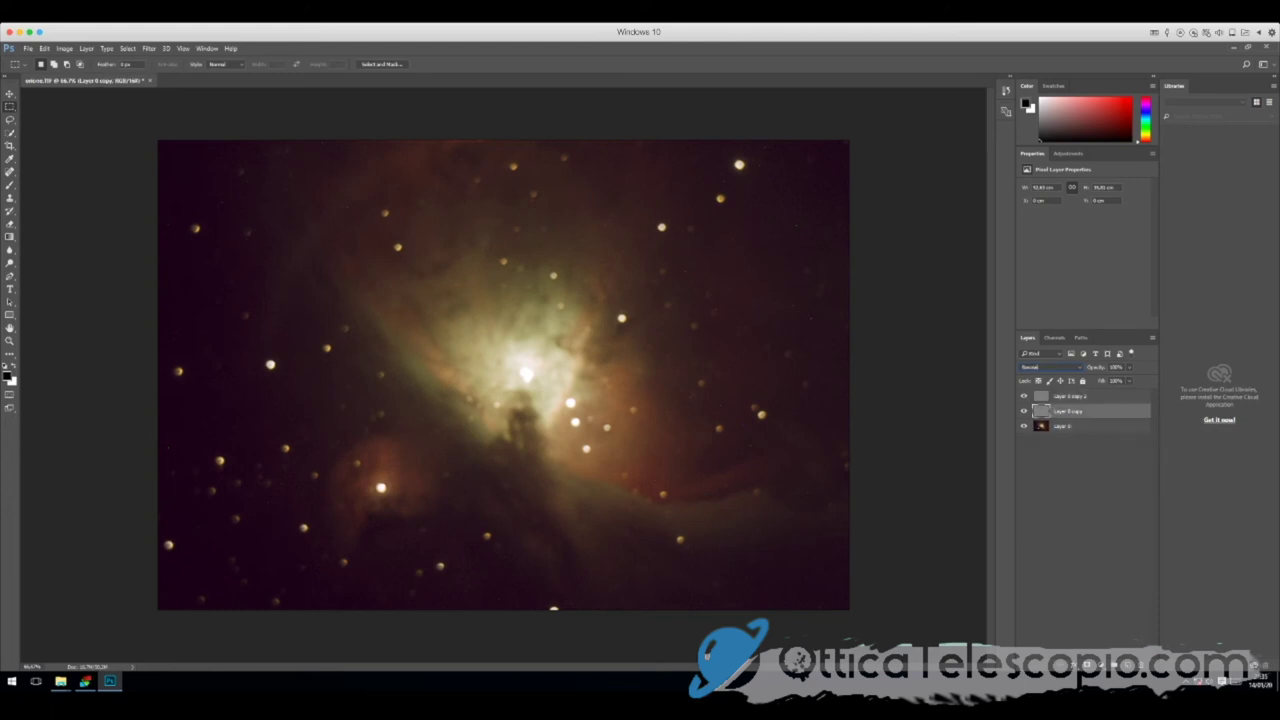
left_click(1068, 426)
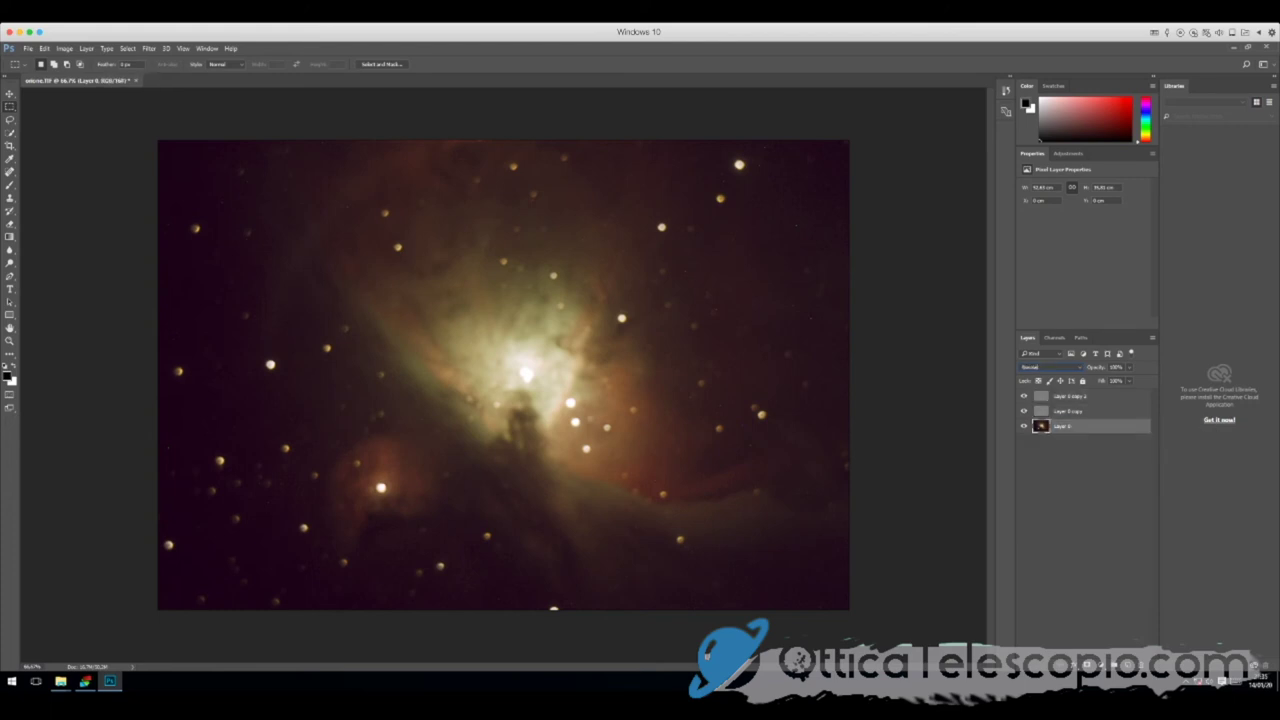
right_click(1041, 426)
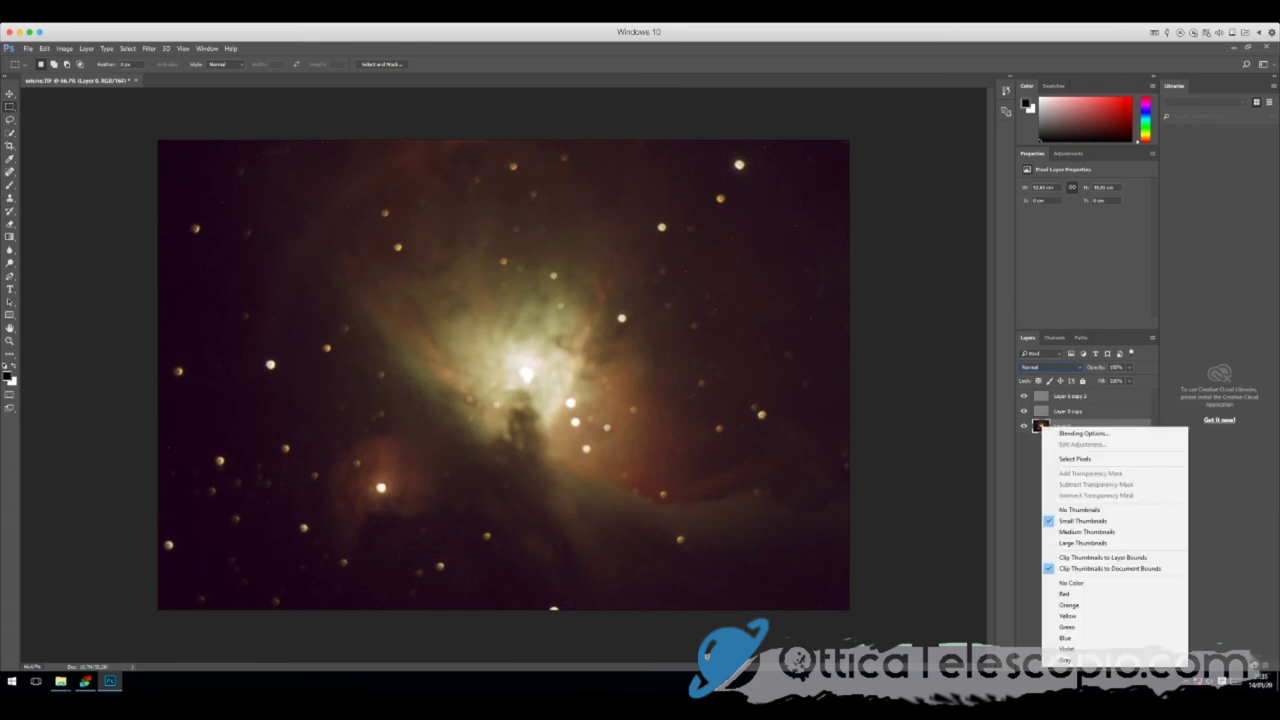
key("Escape")
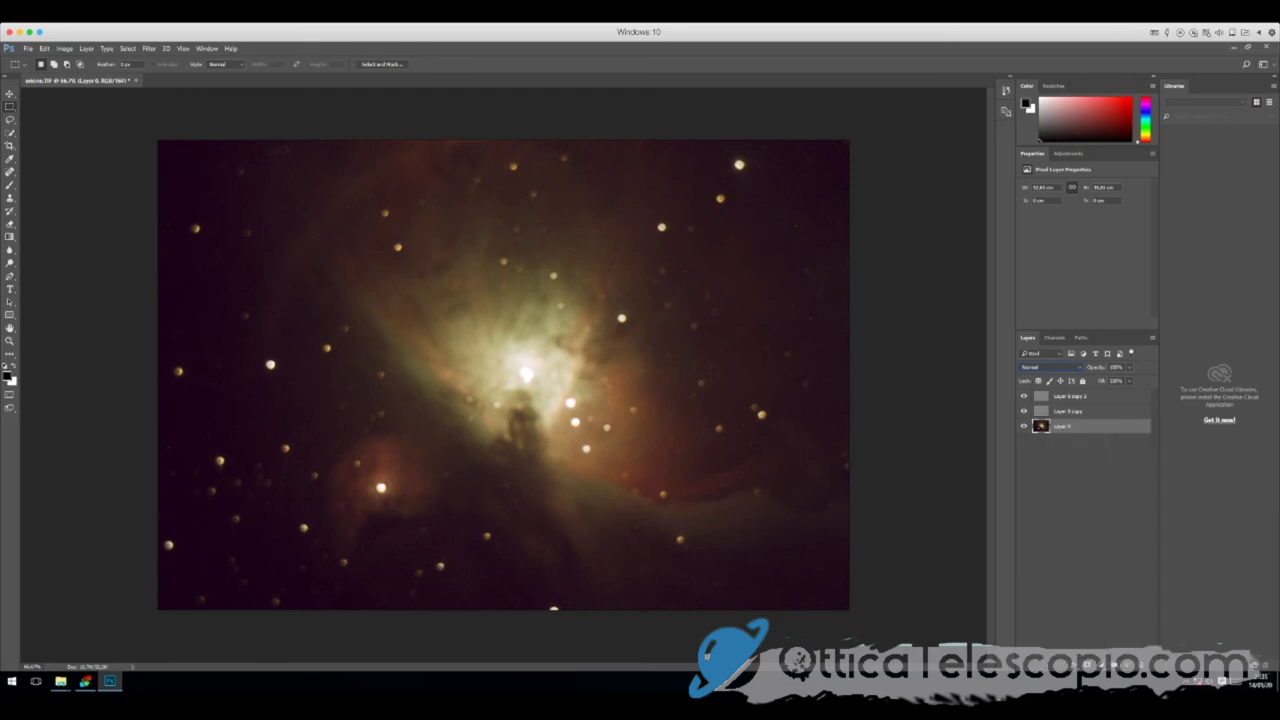
right_click(1072, 426)
left_click(1146, 259)
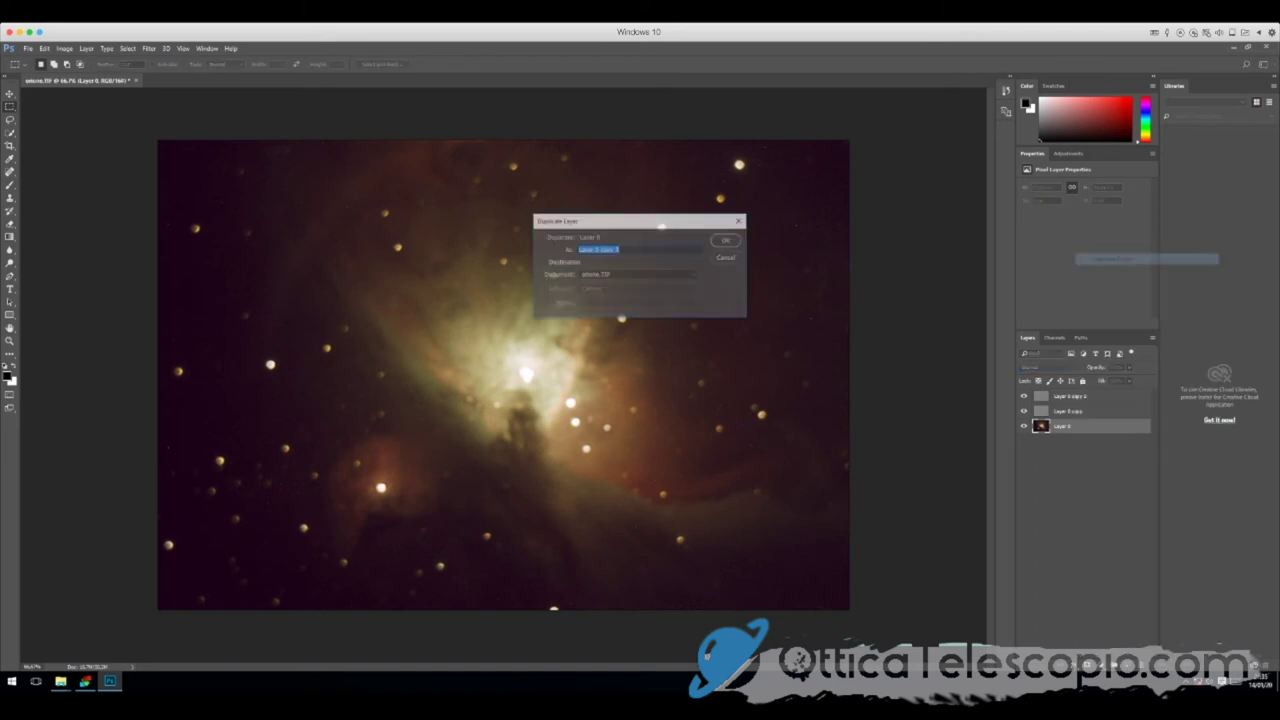
left_click(726, 240)
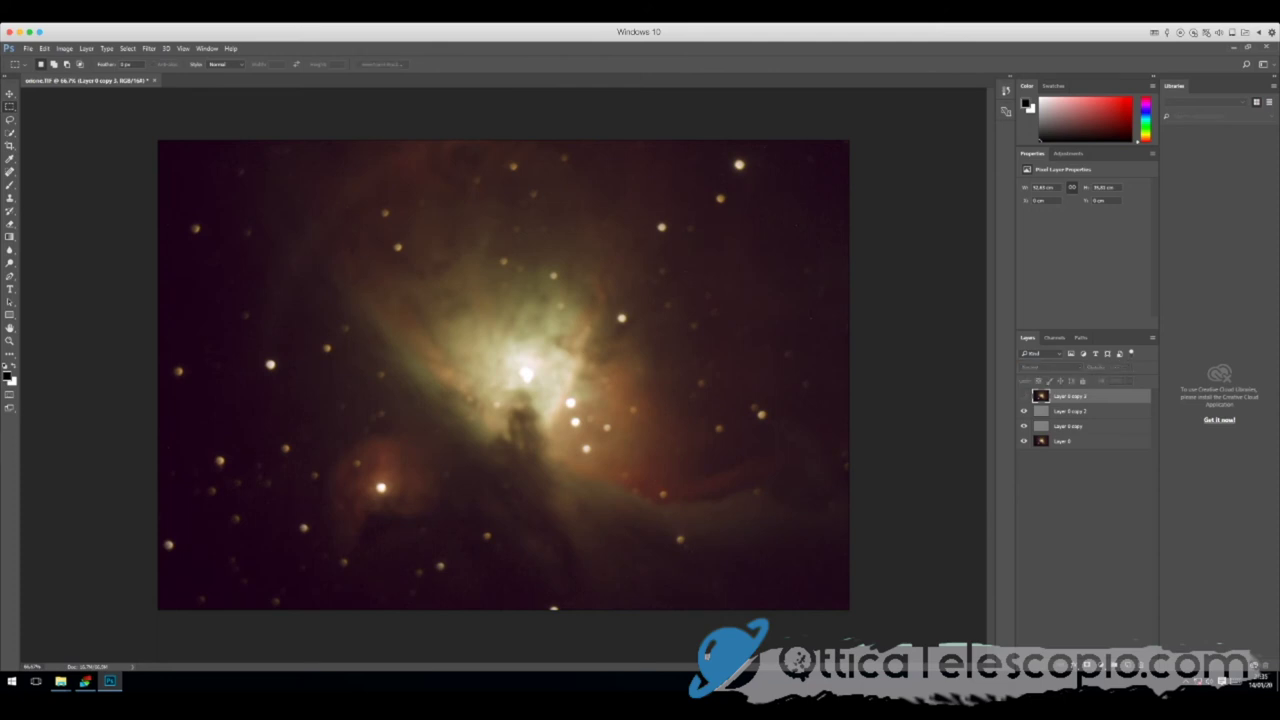
- Toggle the top duplicate layer's visibility on and off to compare the effect
left_click(1023, 396)
left_click(1023, 396)
left_click(1023, 396)
left_click(1023, 396)
left_click(1023, 396)
- Apply a 3.4-pixel High Pass filter to the top layer and blend it as Overlay
left_click(148, 48)
mouse_move(160, 244)
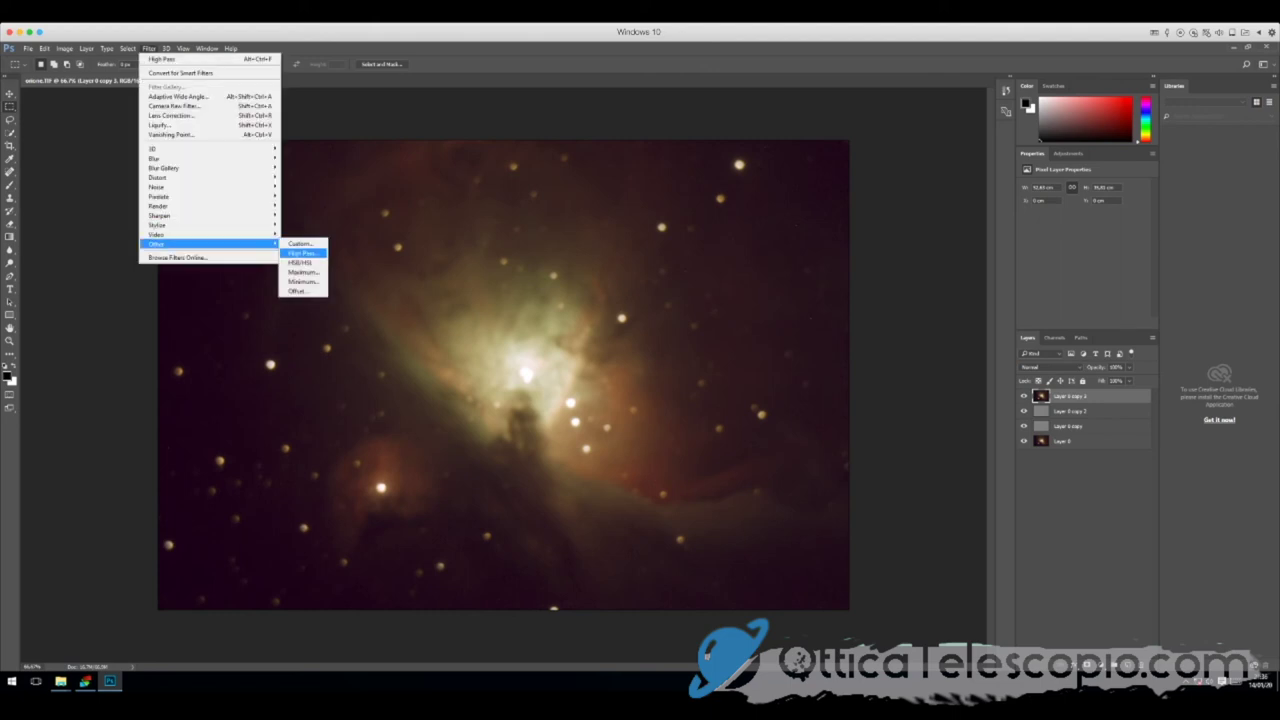
left_click(302, 253)
type("4.0")
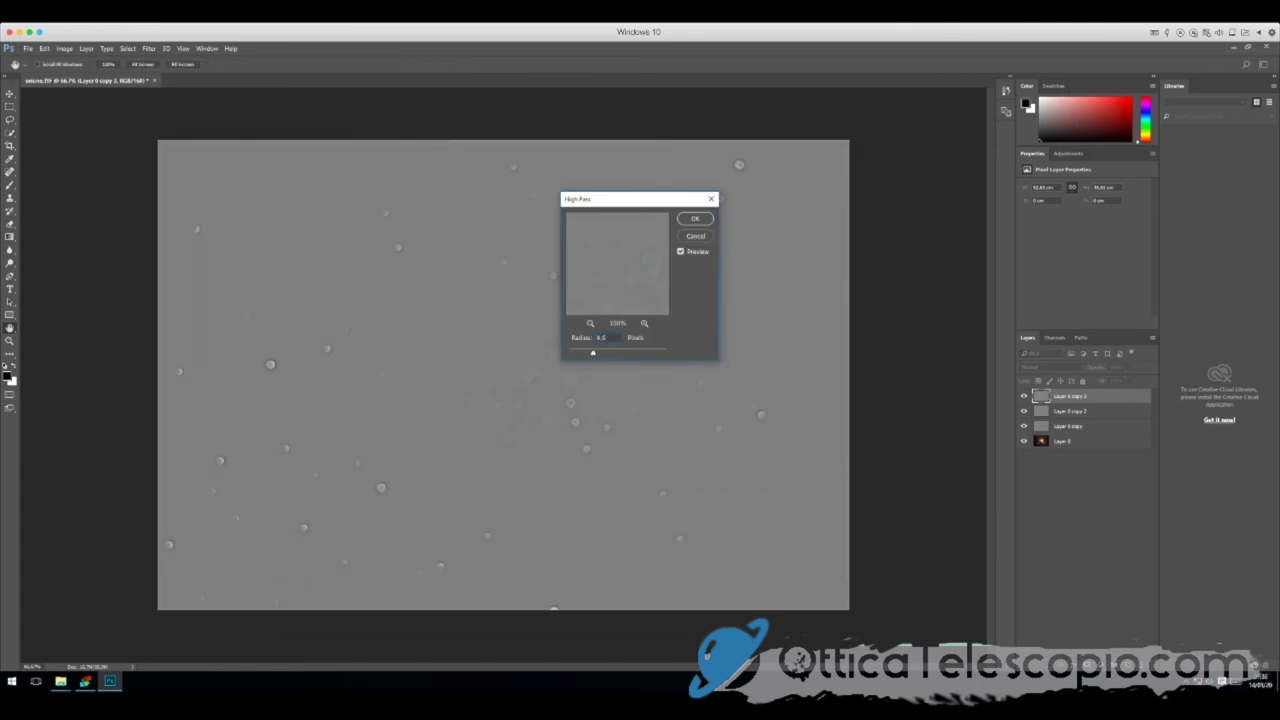
key("Down")
key("Down")
key("Down")
double_click(601, 337)
key("Return")
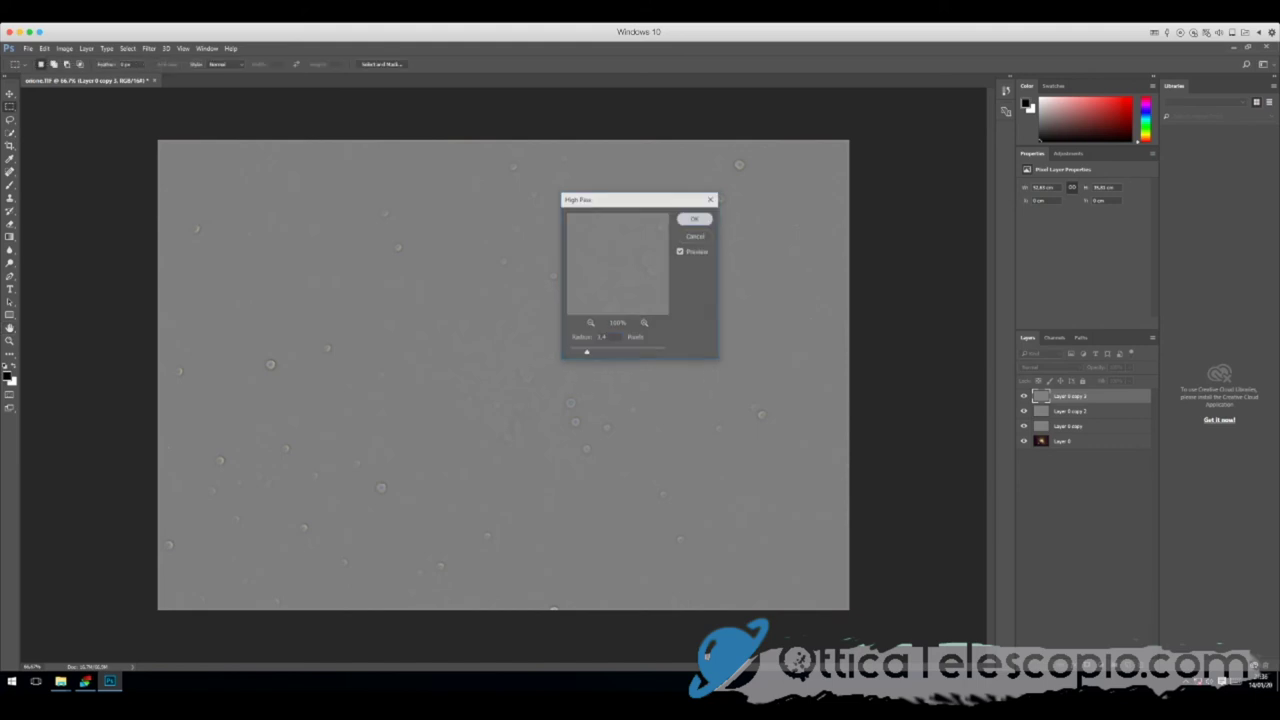
left_click(1050, 367)
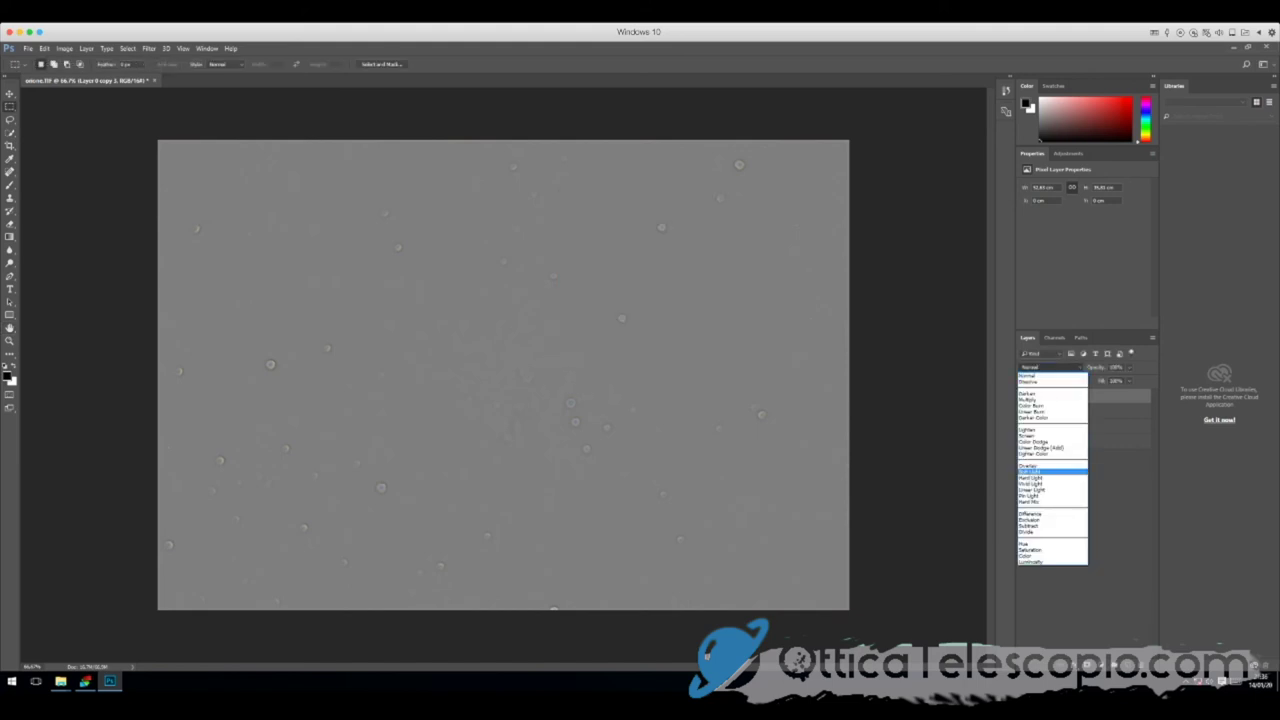
left_click(1045, 468)
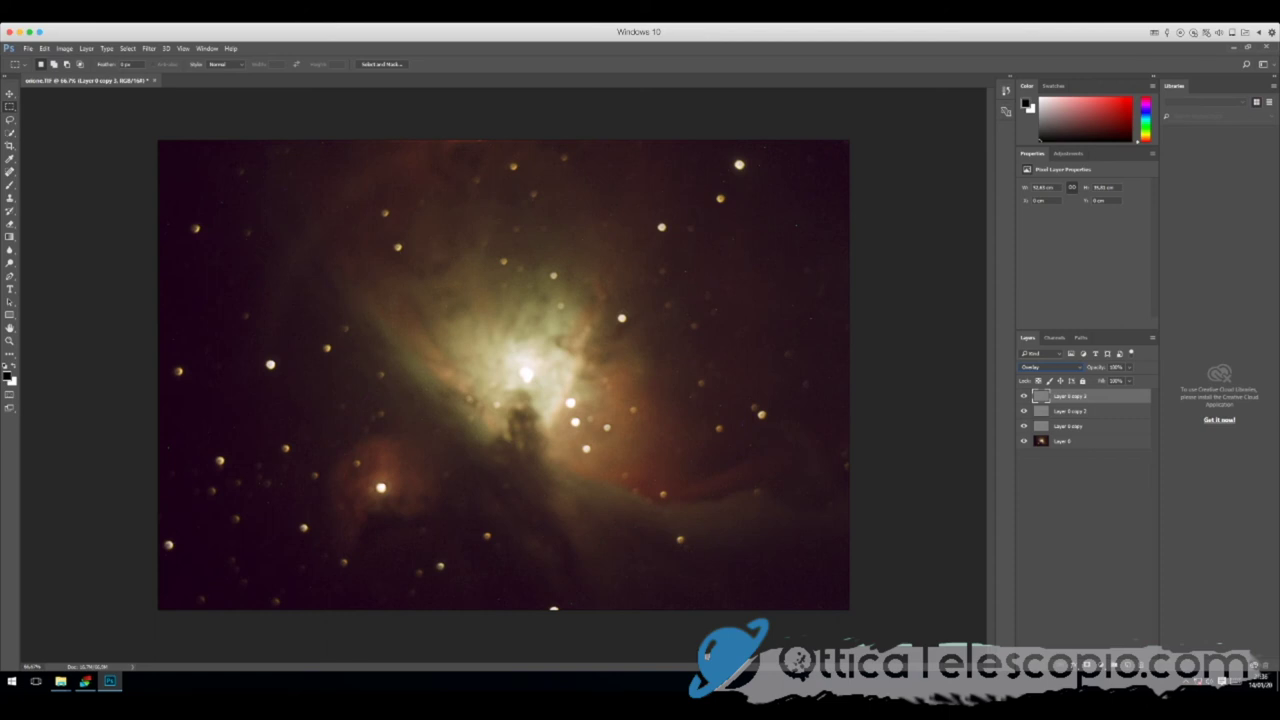
left_click(1098, 664)
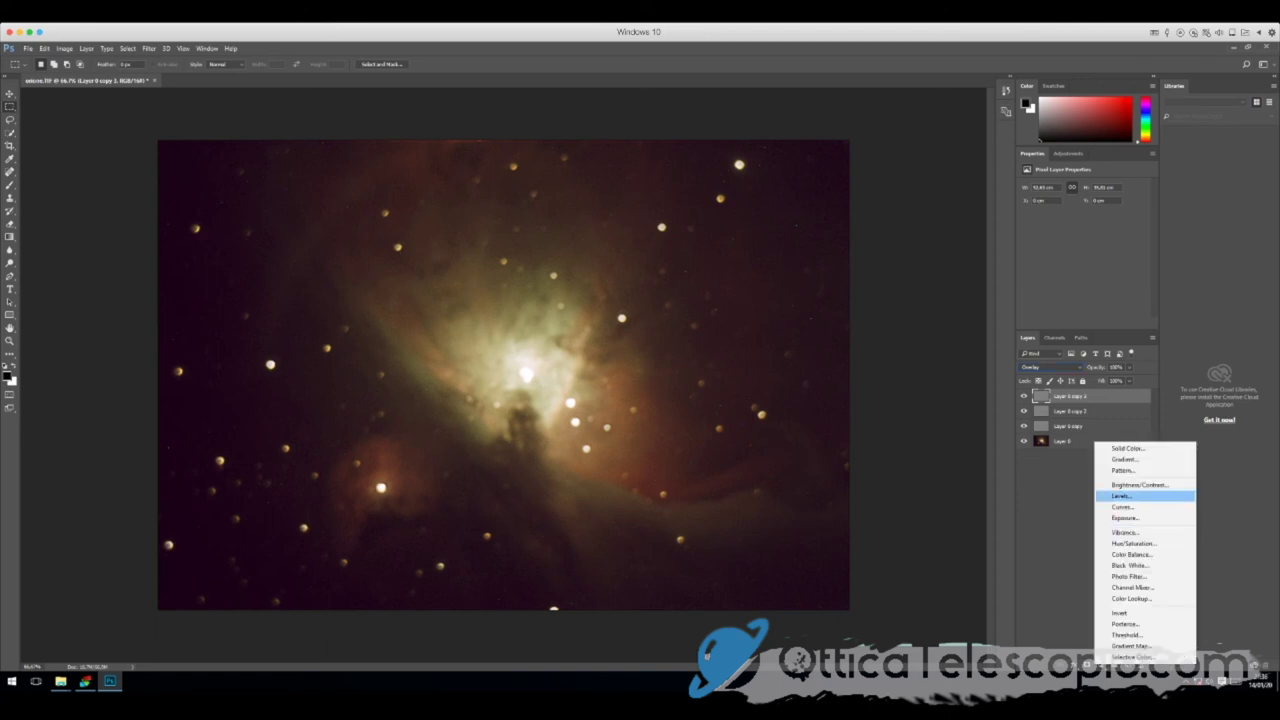
- Flatten the sharpening layers, unlock the Background as Layer 0, and add a Levels adjustment layer
left_click(1121, 496)
left_click(1065, 441)
right_click(1075, 441)
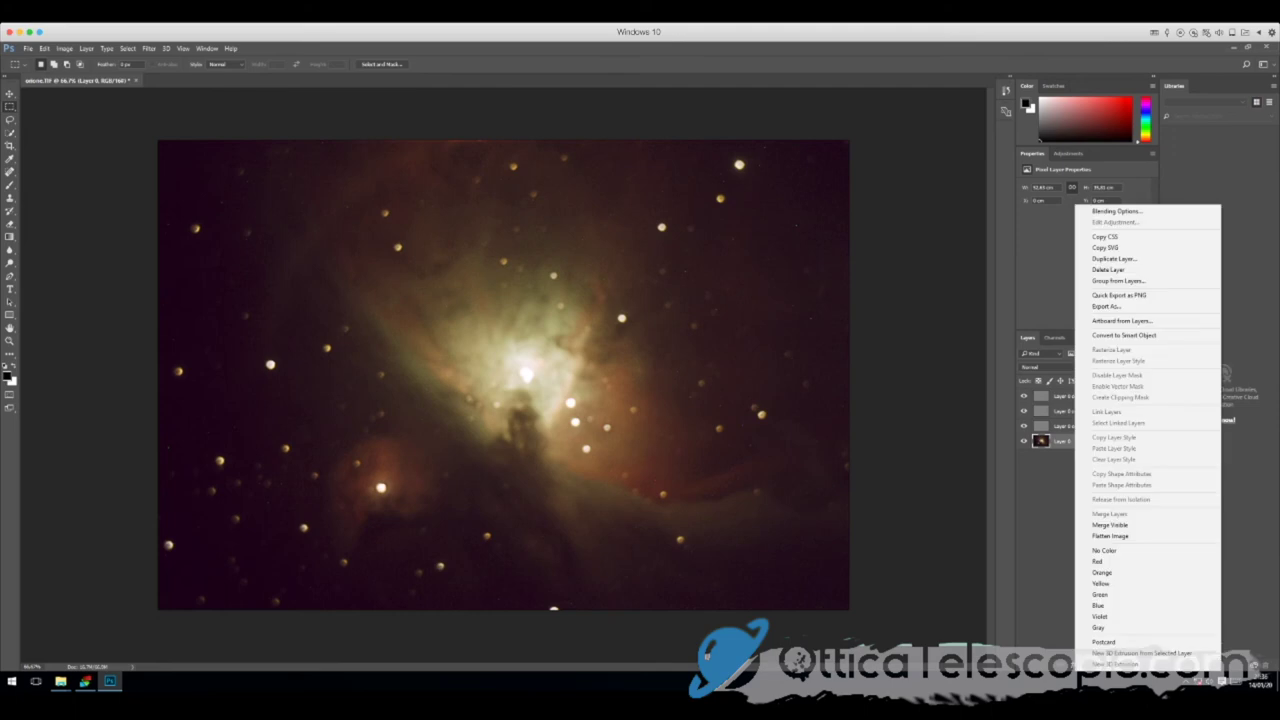
left_click(1110, 536)
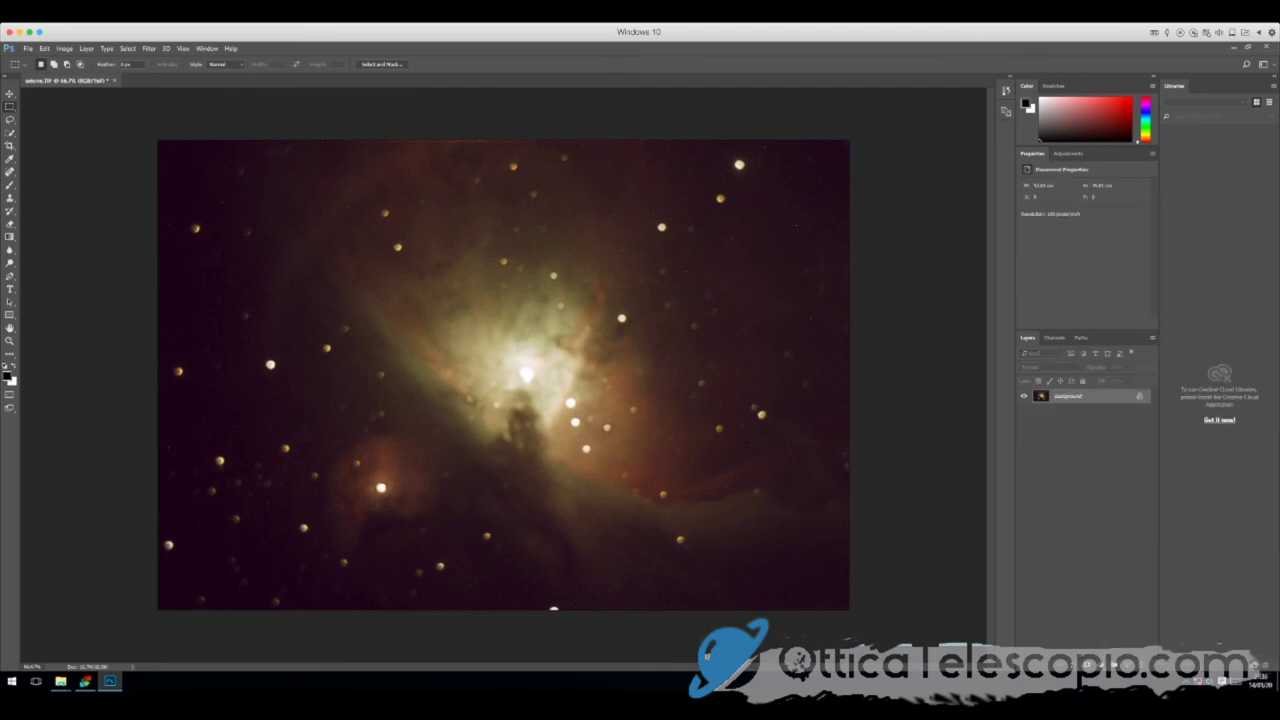
left_click(1139, 396)
left_click(1094, 665)
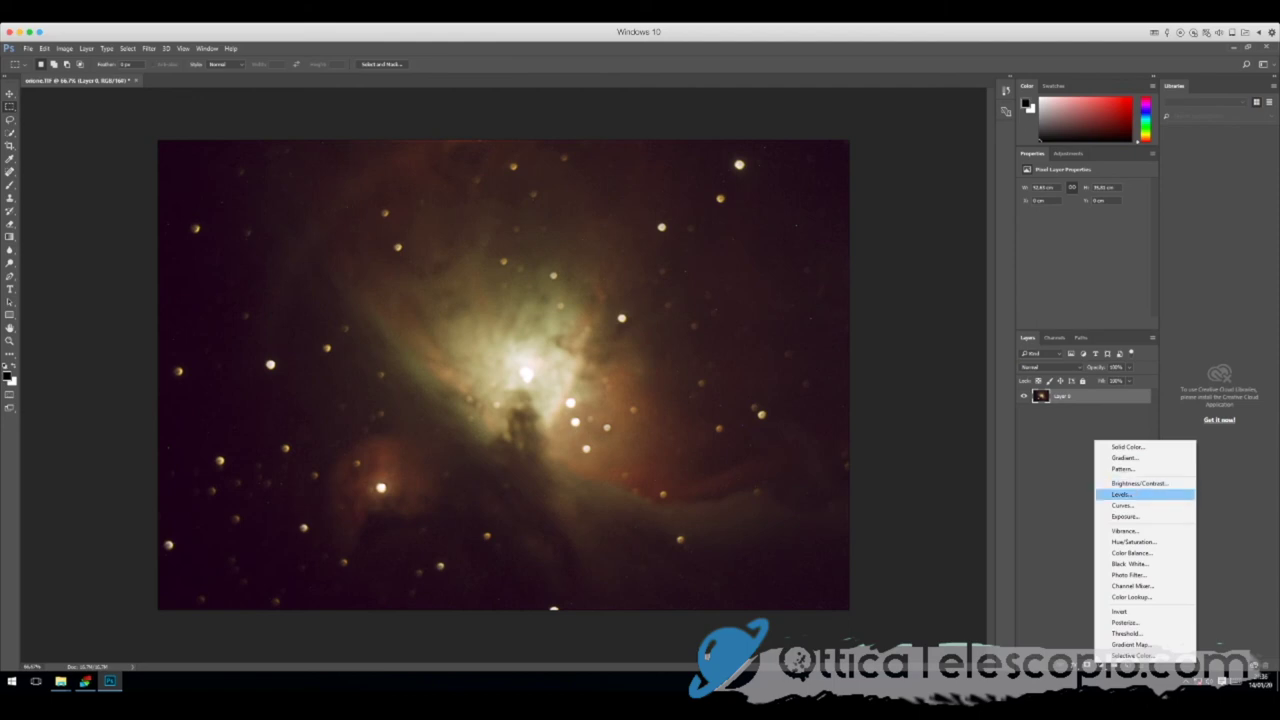
left_click(1121, 494)
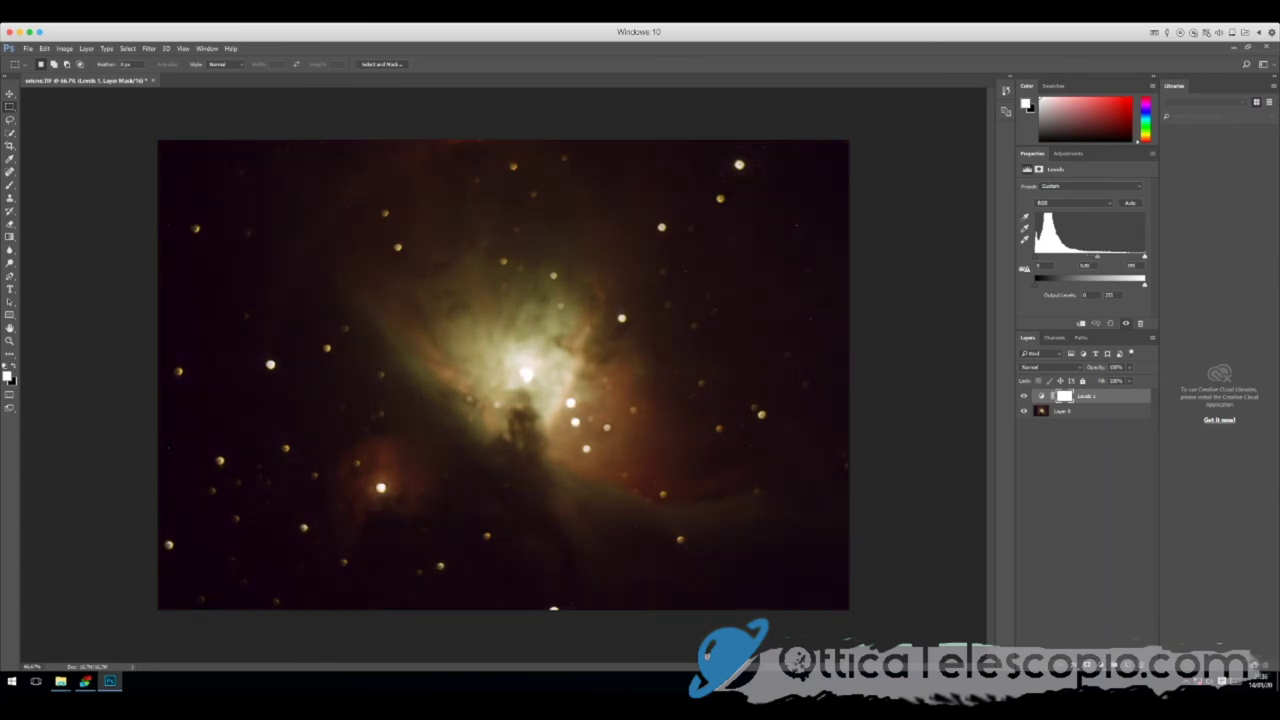
- Brighten the Levels midtones, add a slightly raised Curves layer, then bring up the bottom layer's menu
left_click_drag(1092, 256, 1082, 256)
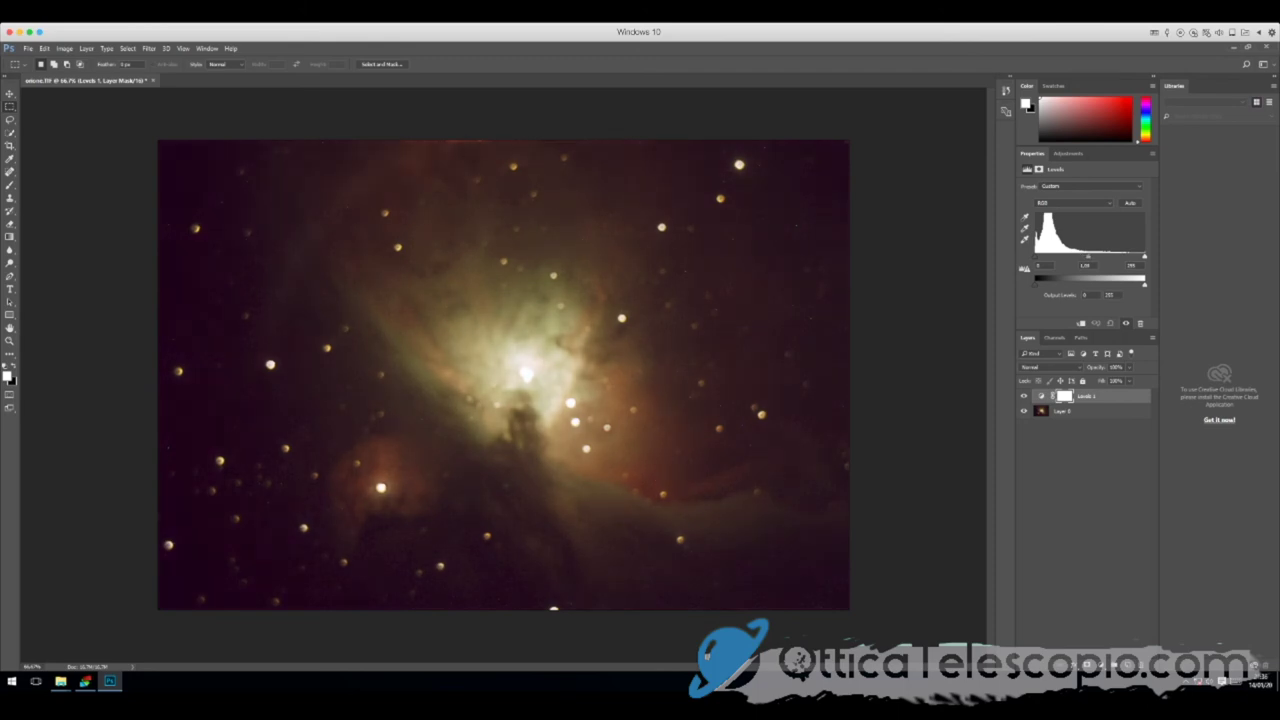
left_click(1096, 323)
left_click(1096, 665)
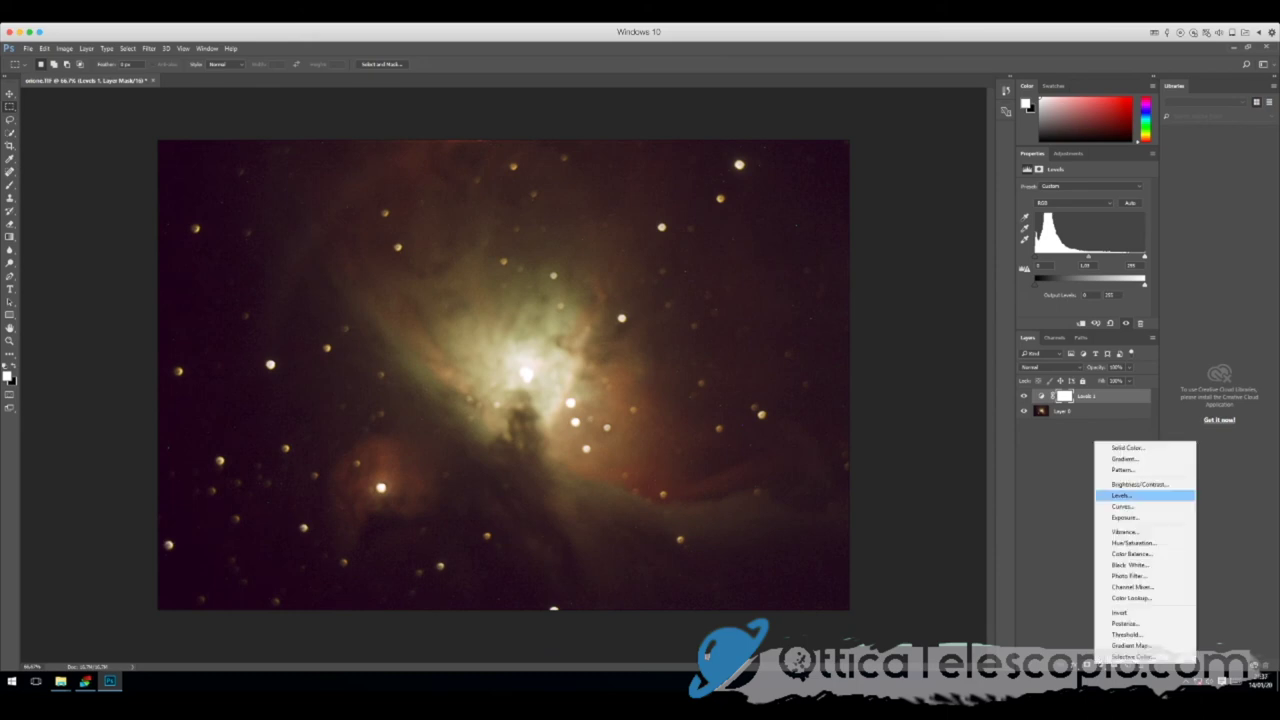
left_click(1146, 506)
left_click_drag(1086, 266, 1089, 258)
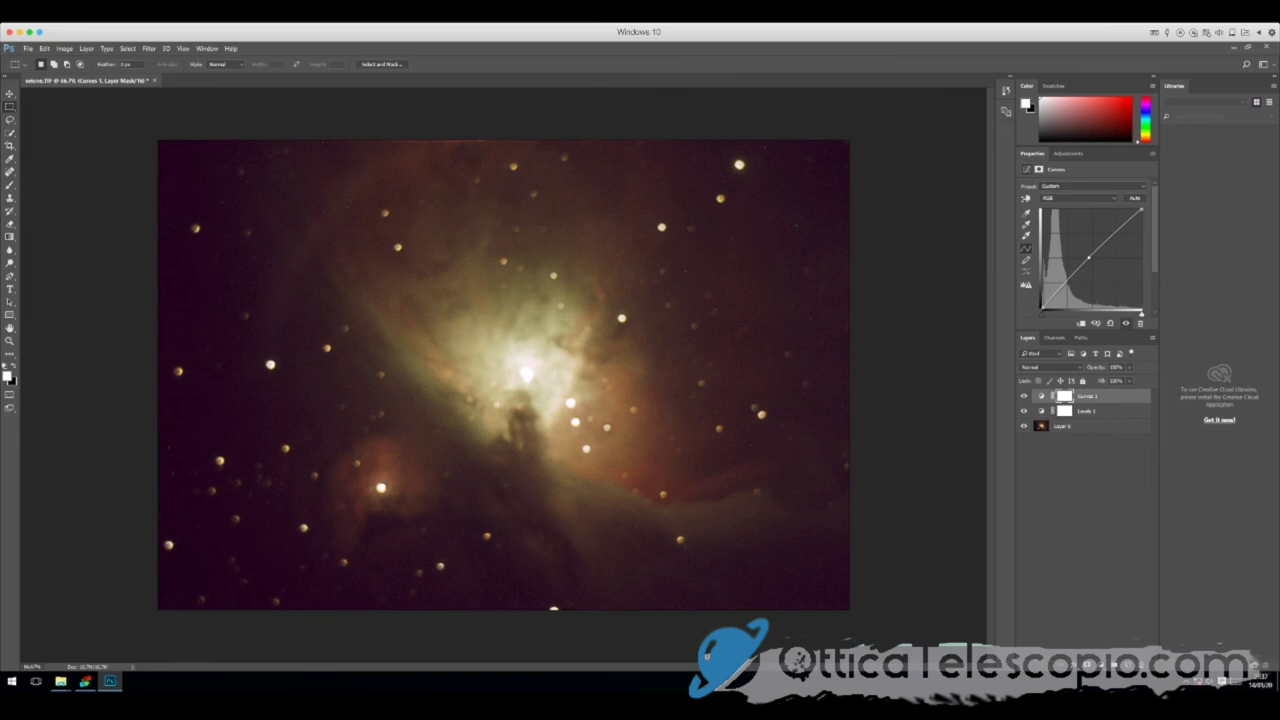
left_click(1062, 425)
right_click(1097, 425)
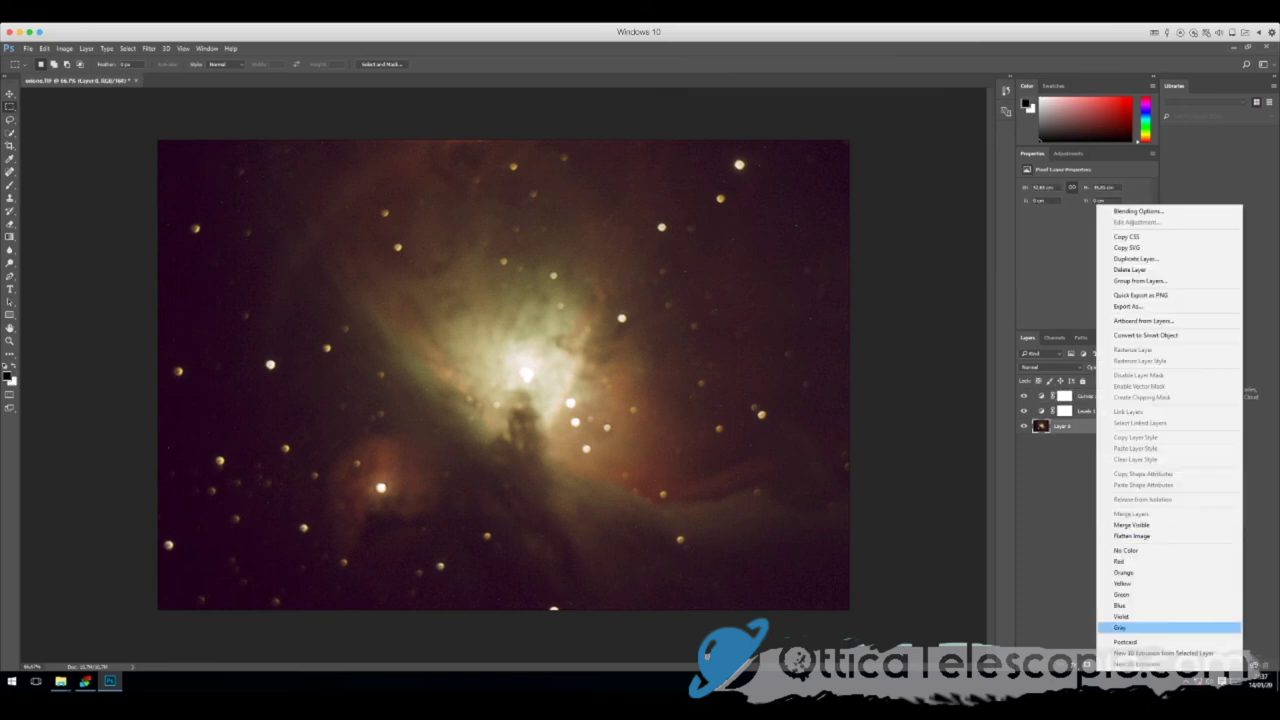
- Flatten Levels 1 and Curves 1 into the image and unlock it as Layer 0
left_click(1132, 535)
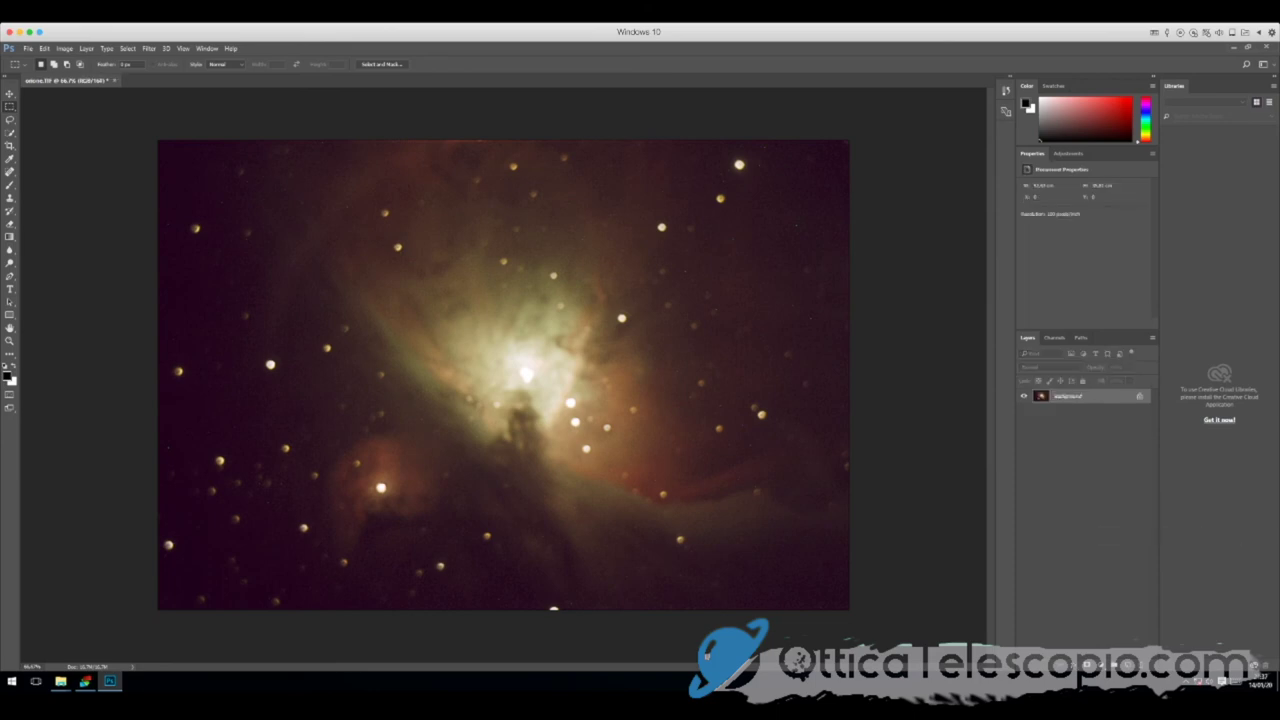
left_click(1139, 396)
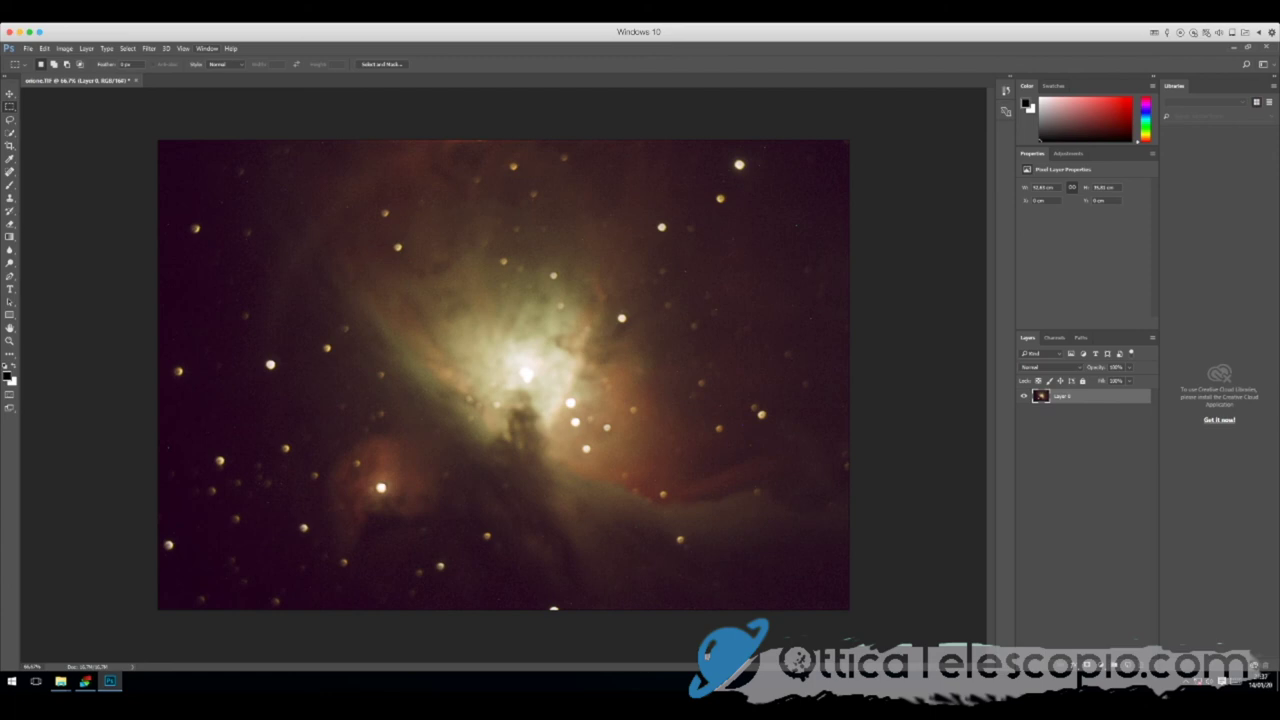
left_click(148, 48)
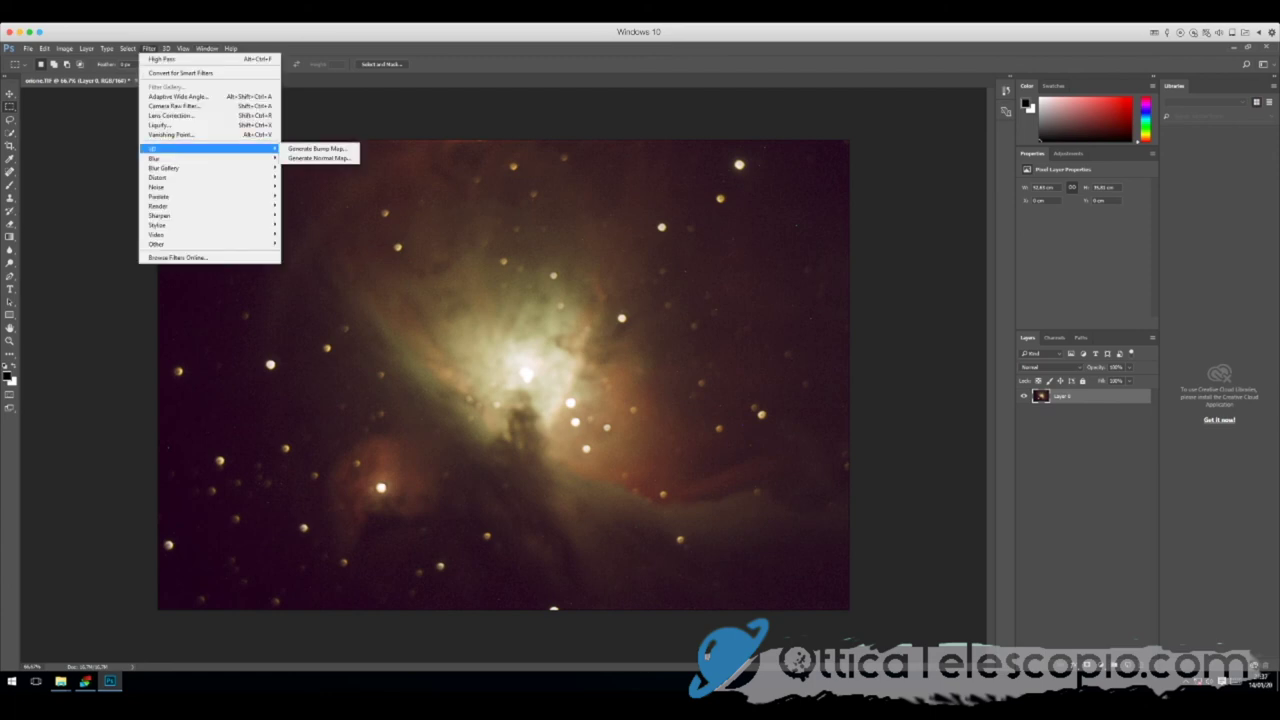
- Open the nebula in the Camera Raw filter at the Tone Curve channel list
left_click(127, 48)
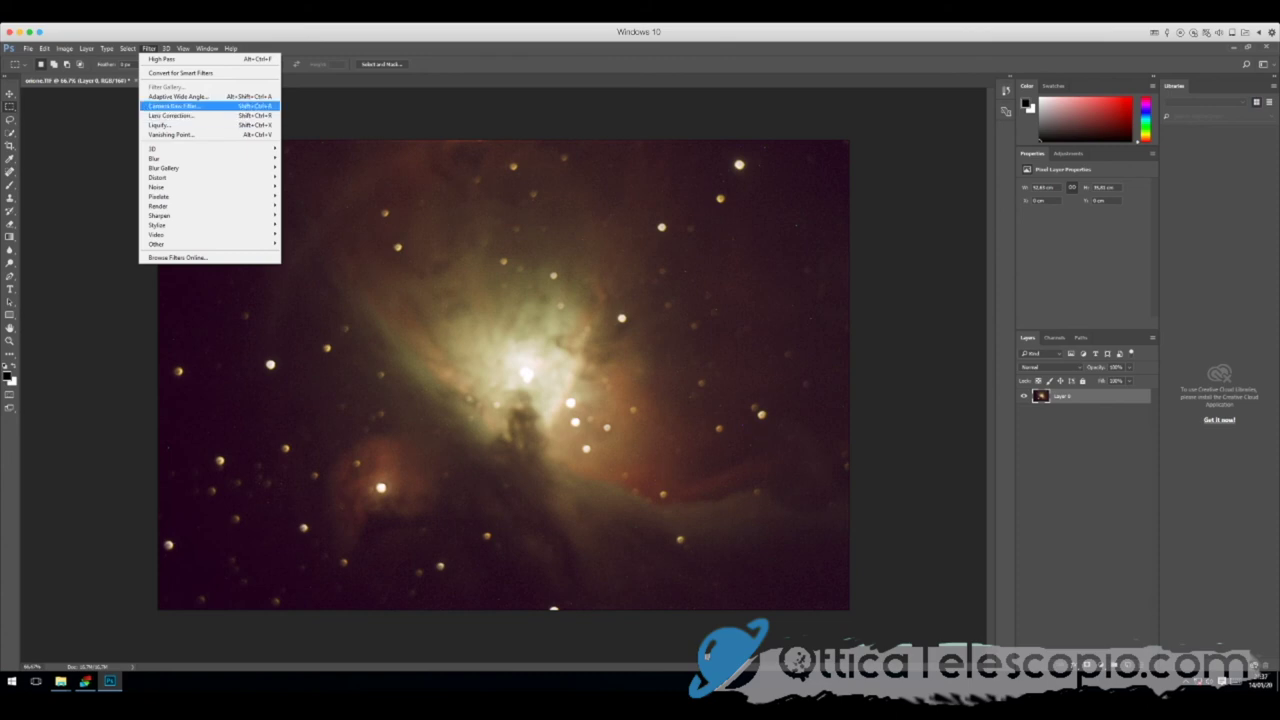
left_click(172, 105)
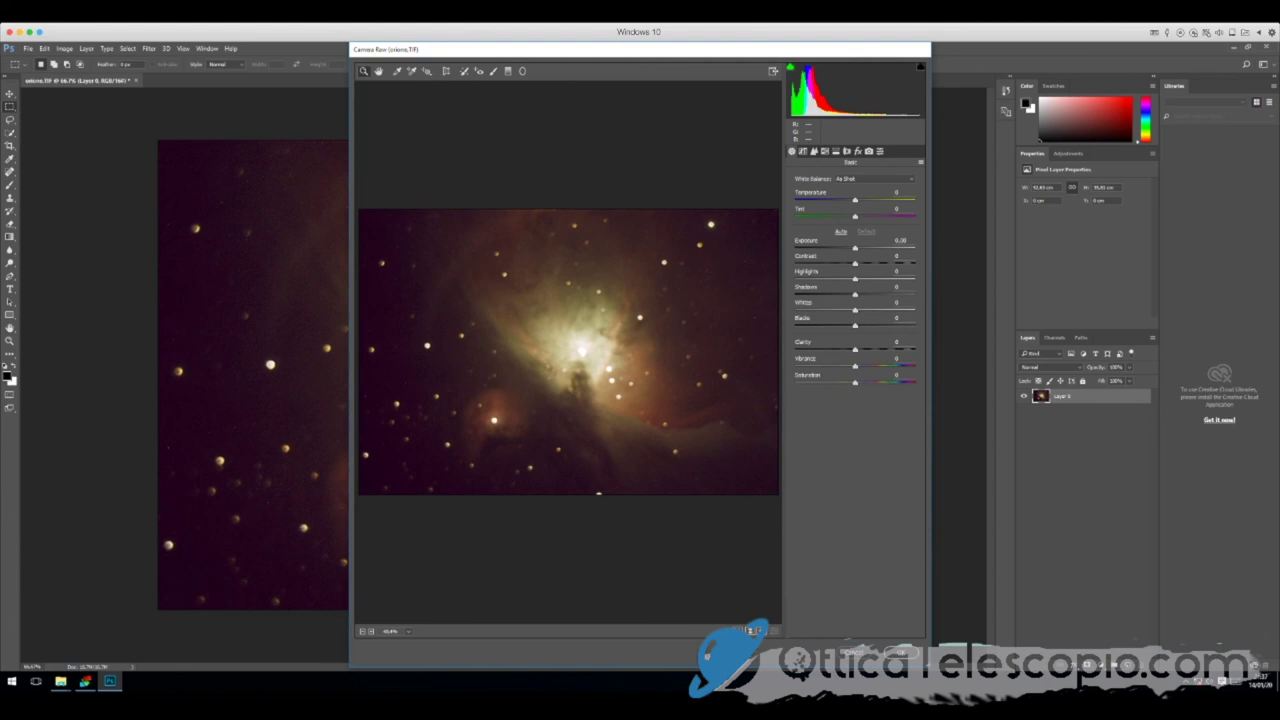
key("ctrl+alt+2")
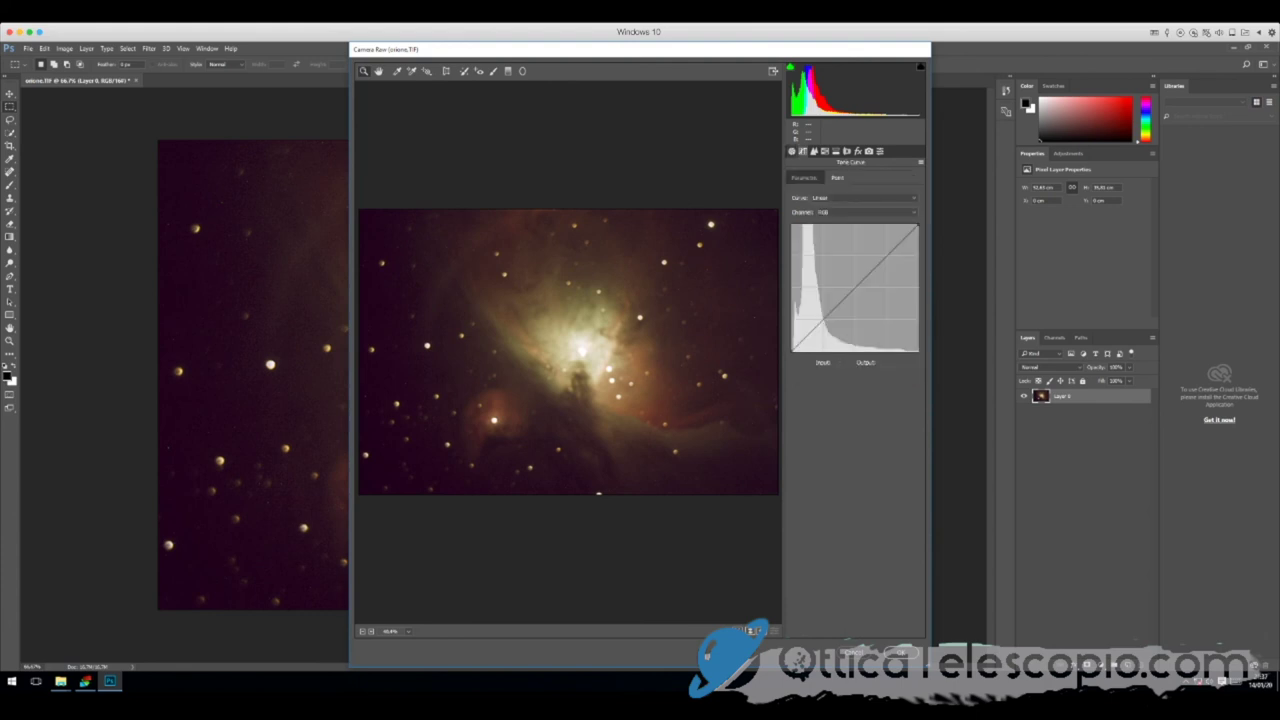
left_click(865, 212)
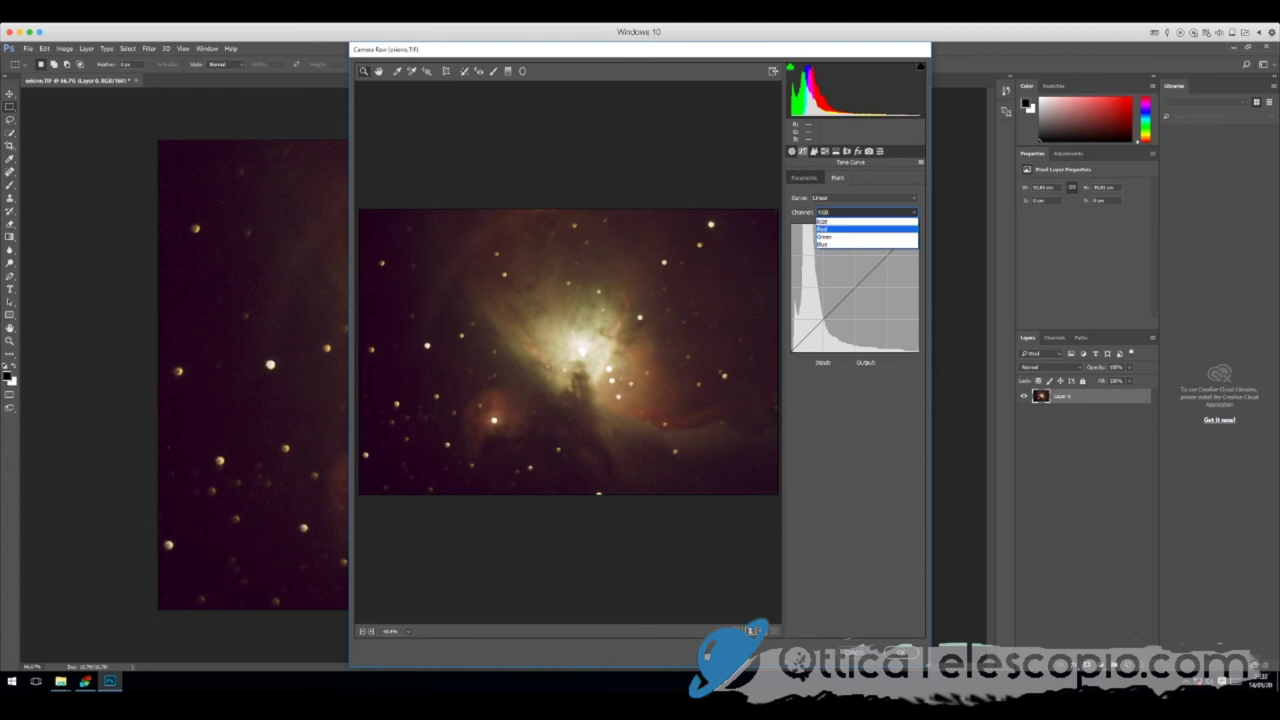
- Nudge the Red curve, then pull the Green curve down to reduce the green cast
key("Return")
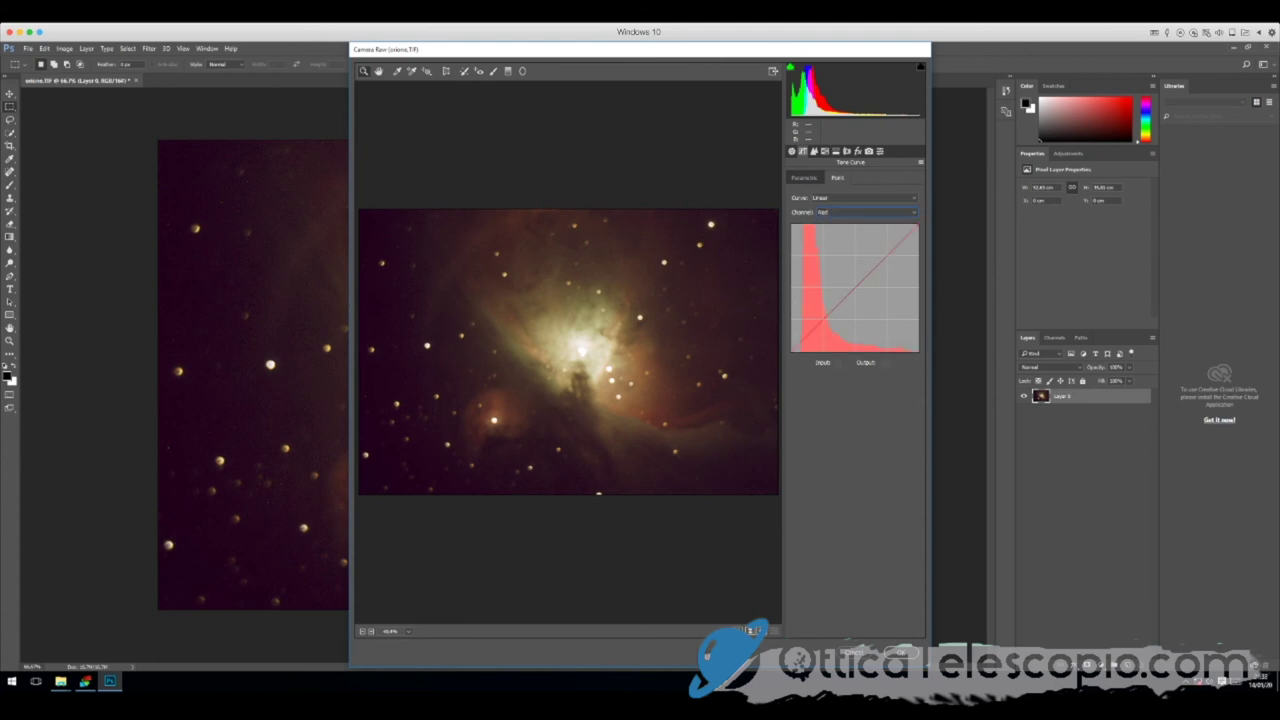
left_click_drag(822, 320, 823, 323)
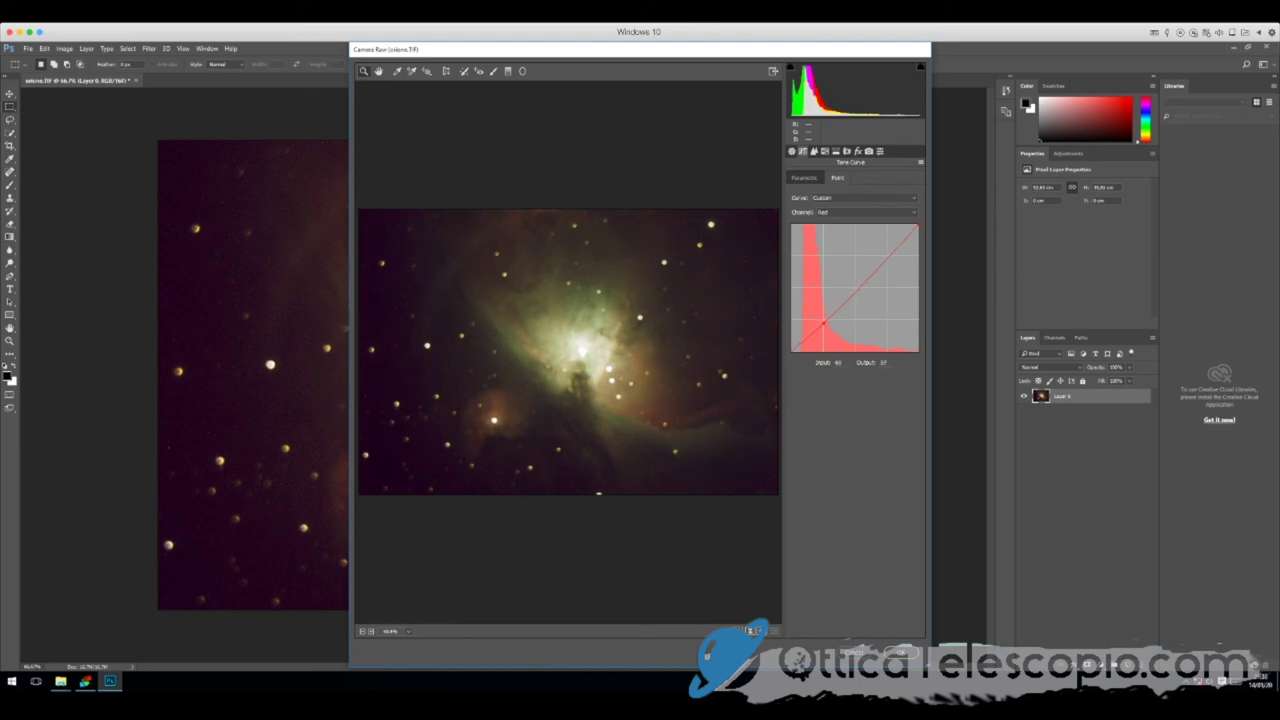
left_click_drag(823, 323, 825, 320)
left_click(865, 212)
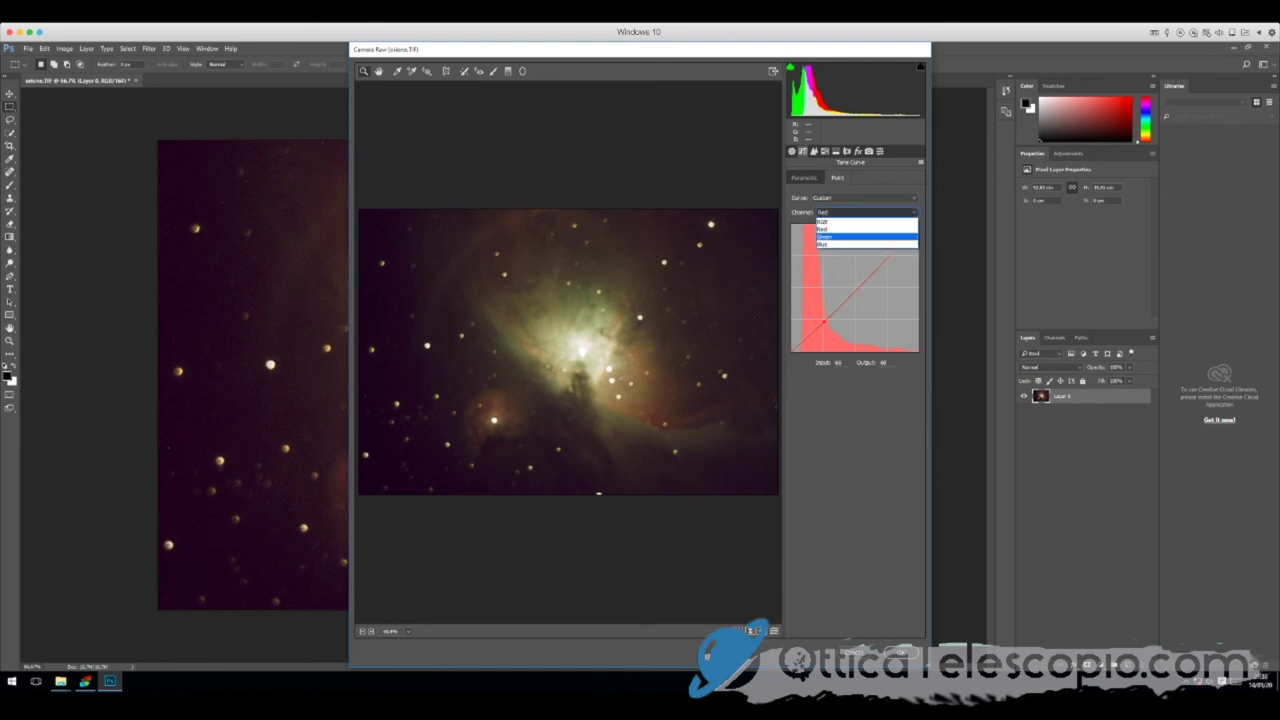
left_click(850, 226)
left_click_drag(817, 325, 822, 333)
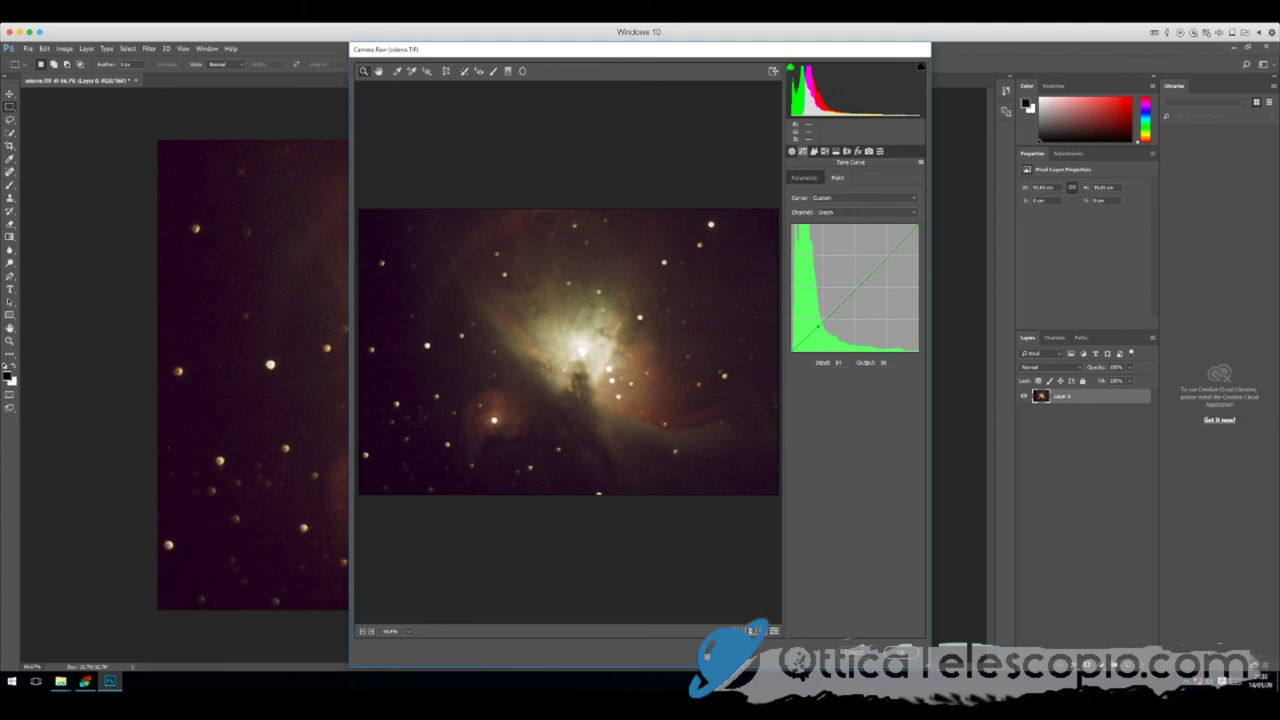
left_click(824, 151)
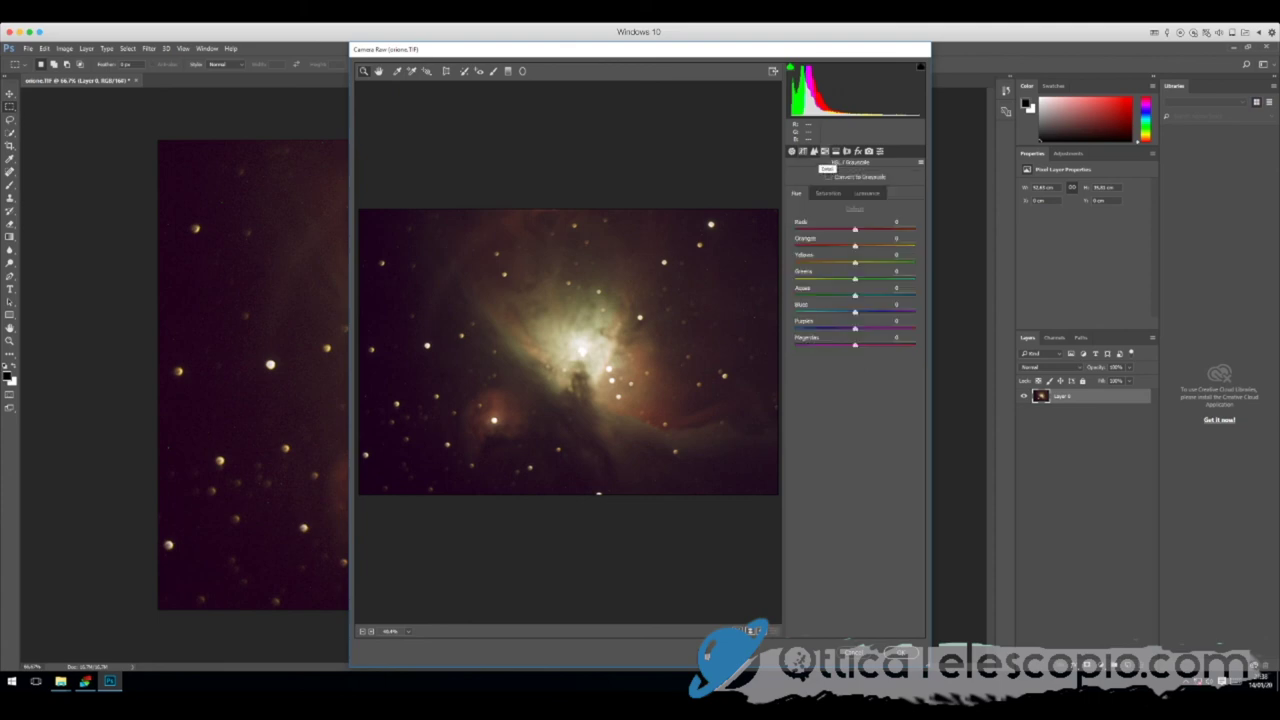
- Set Camera Raw Luminance noise reduction to 8 and apply the filter
left_click(814, 151)
left_click(824, 151)
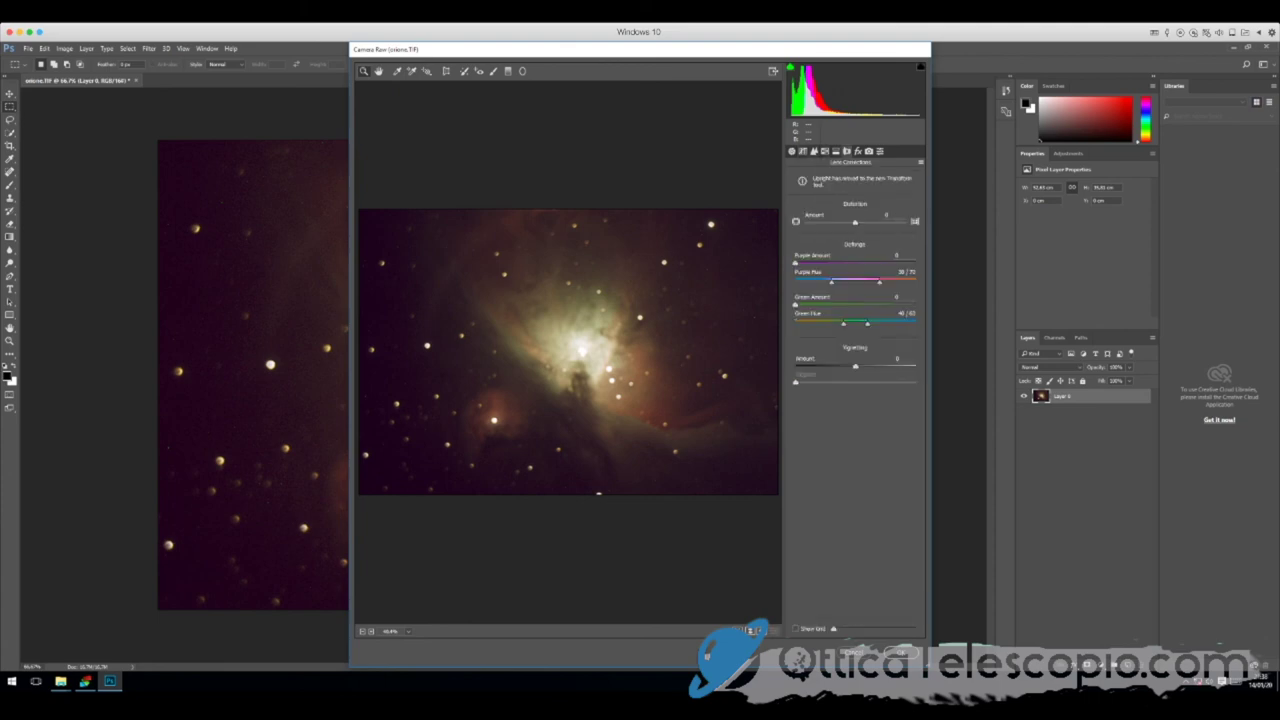
left_click(835, 151)
left_click(813, 151)
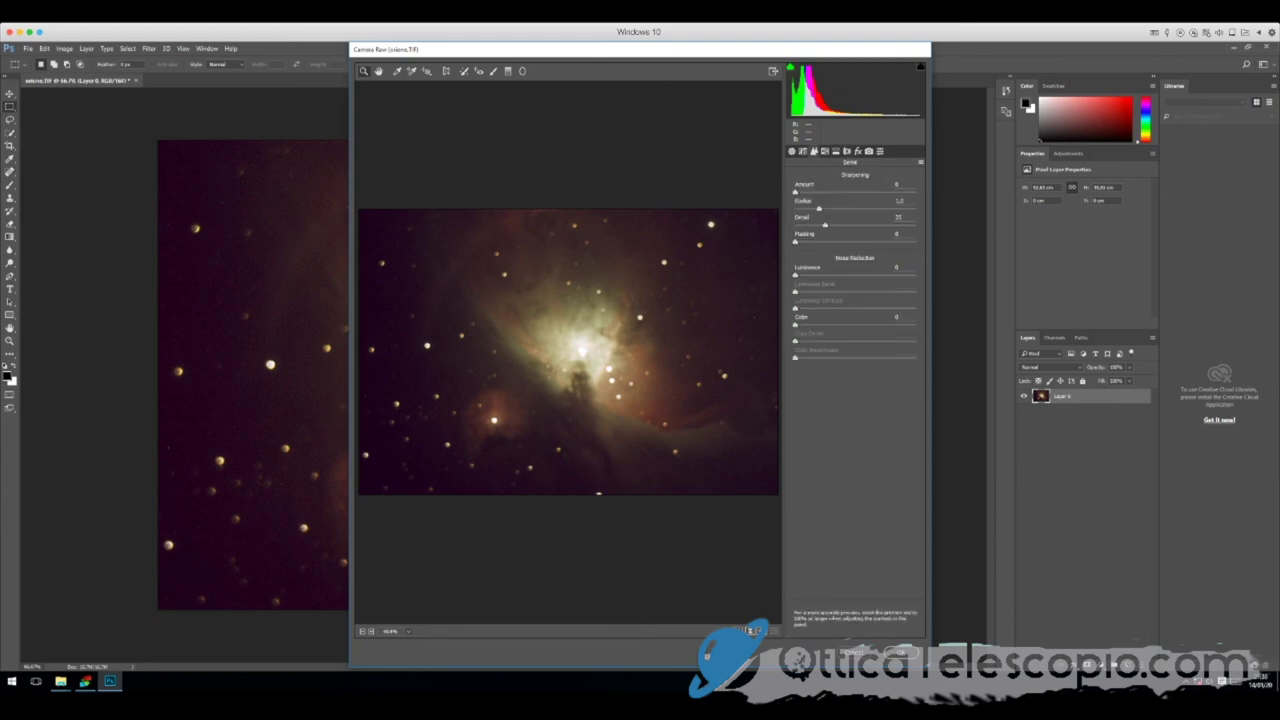
type("8")
left_click(896, 300)
left_click(903, 652)
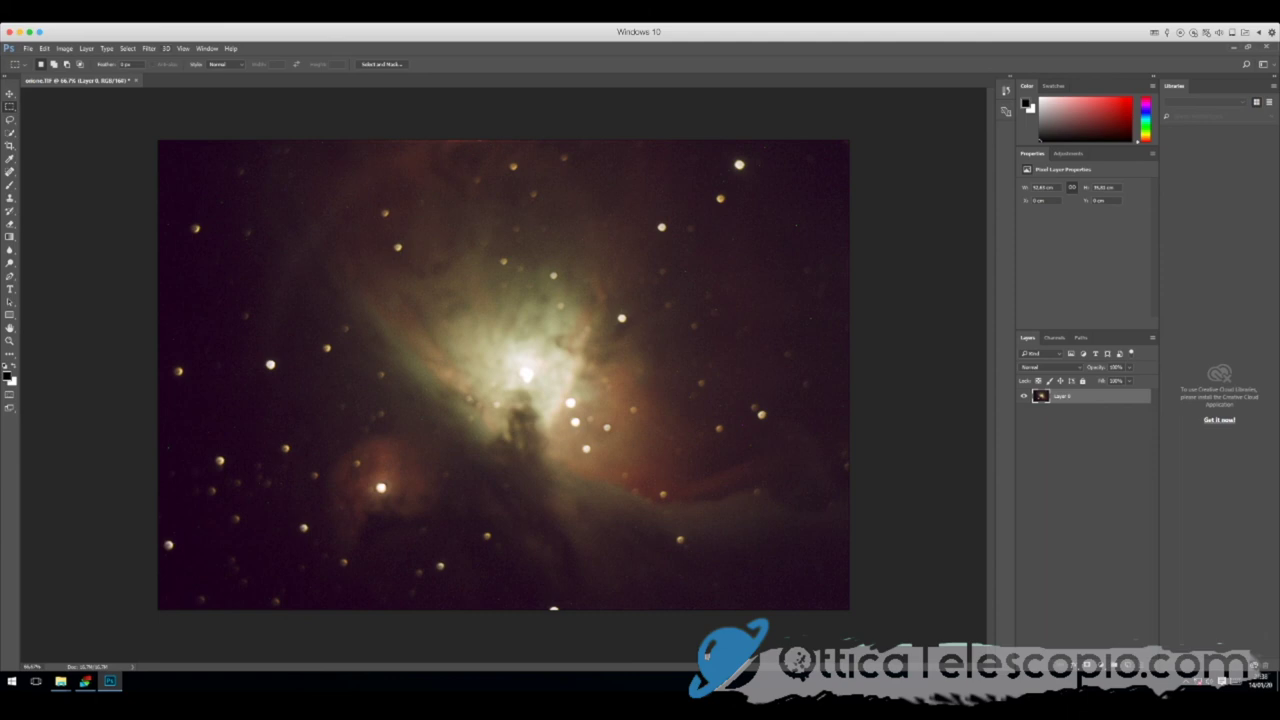
- Start a text layer near the bottom centre with white (ffffff) text colour
key("t")
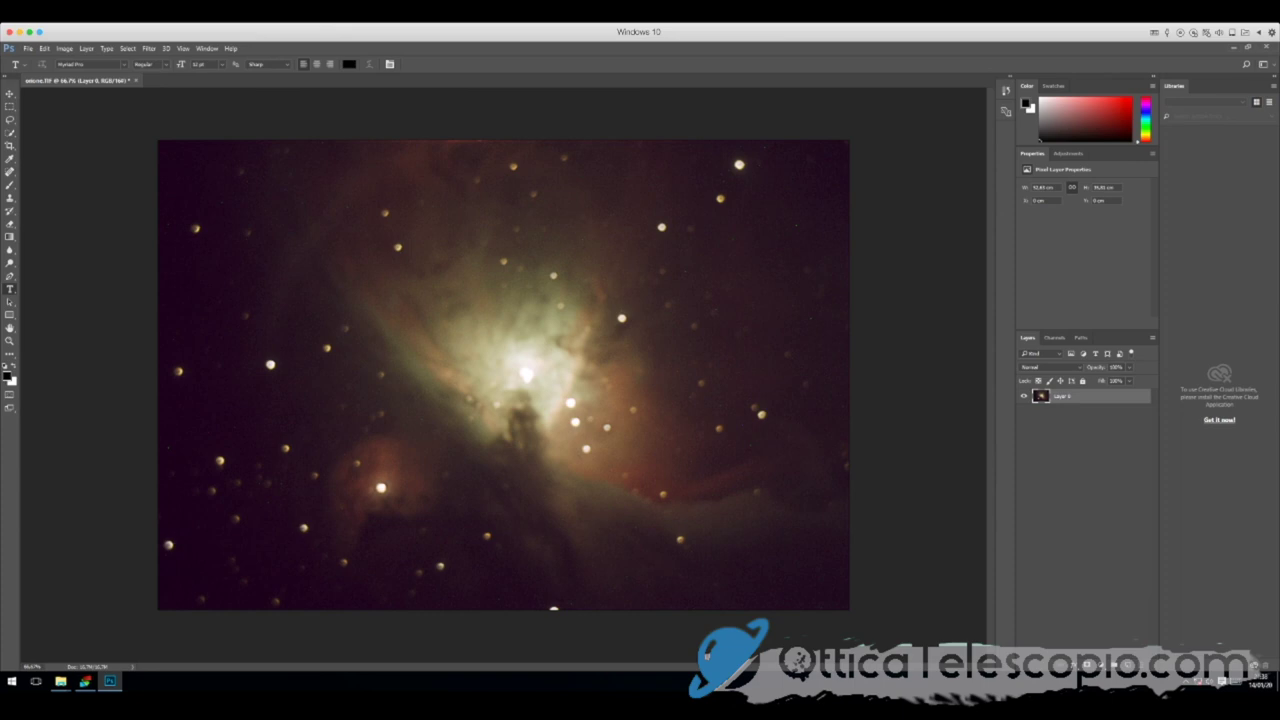
left_click(578, 580)
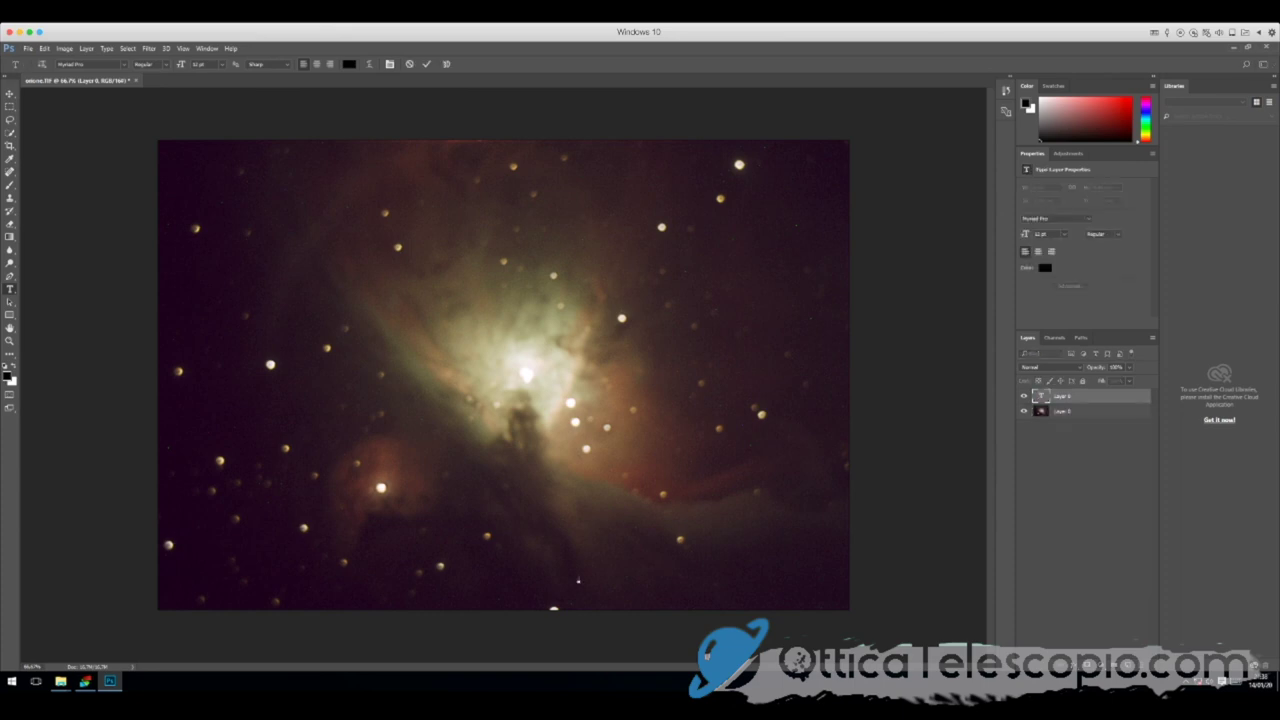
left_click(348, 63)
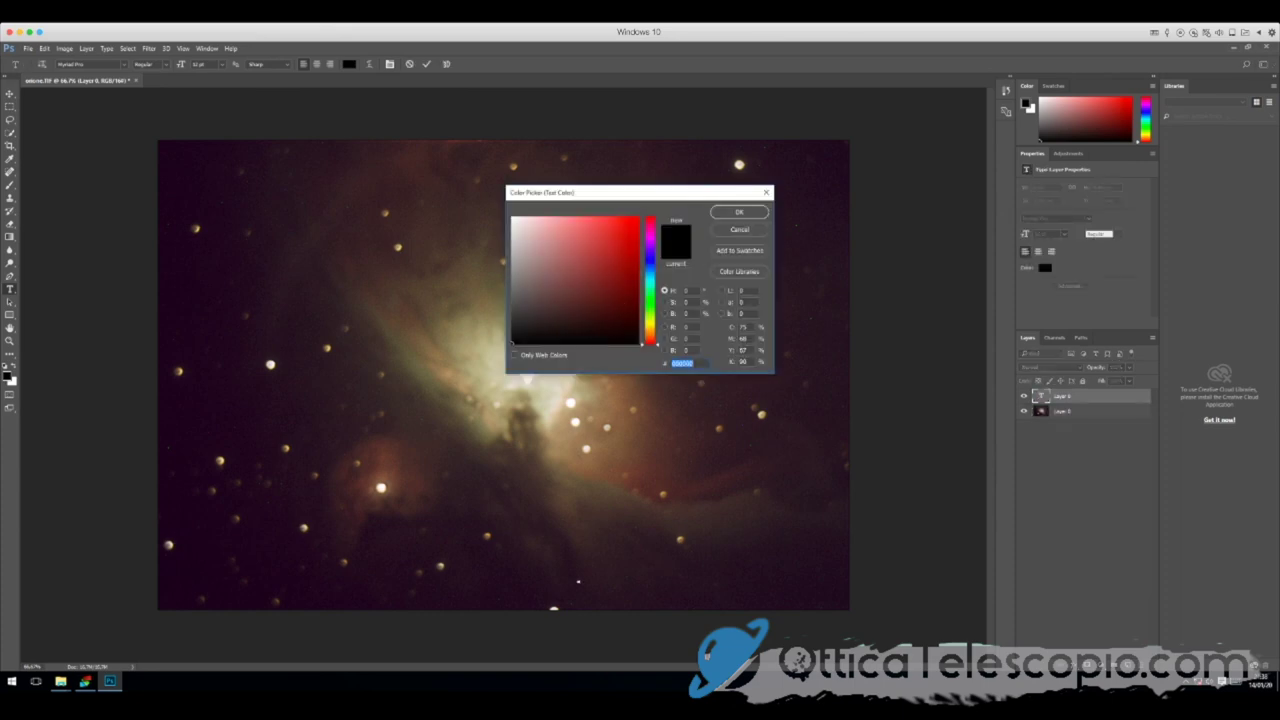
type("ffffff")
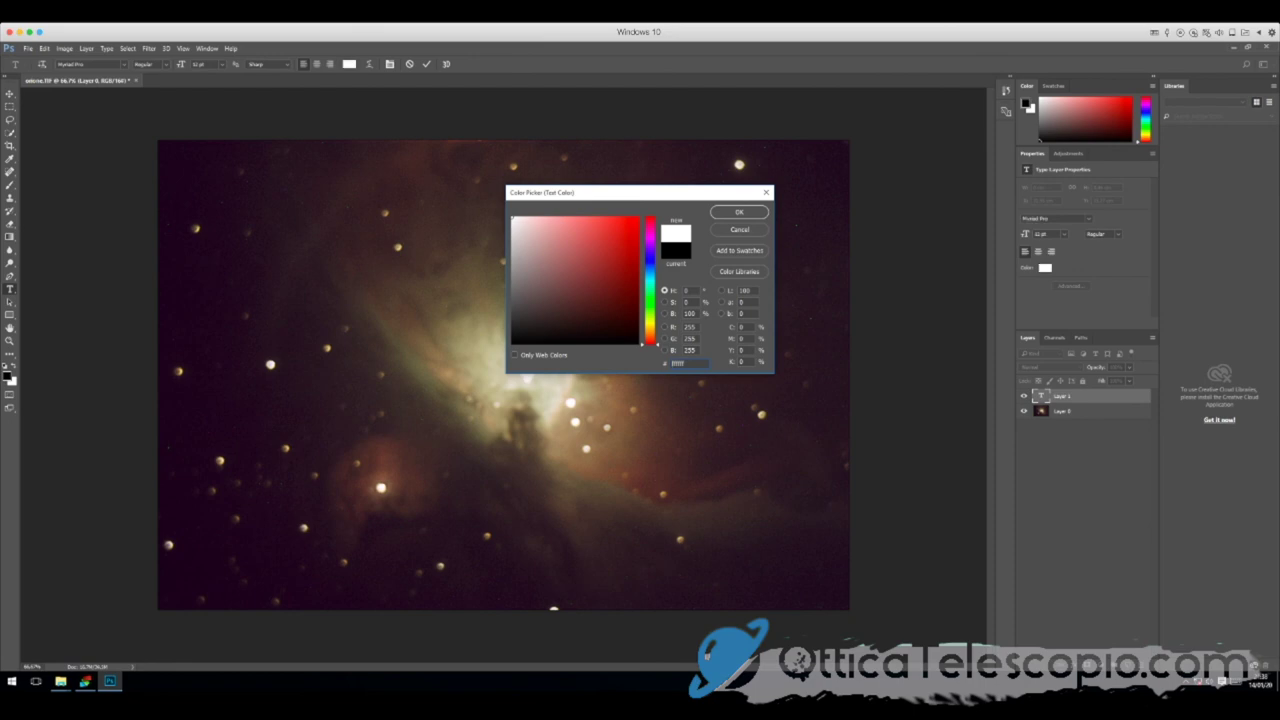
left_click(739, 212)
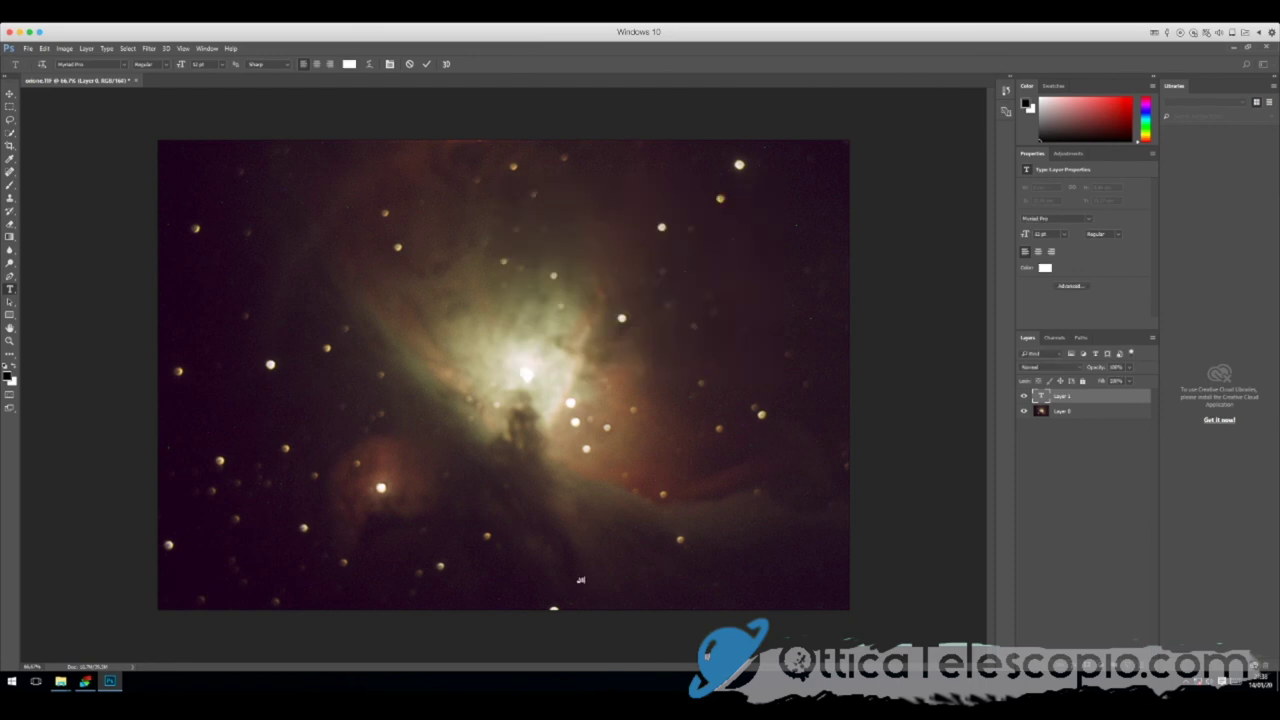
- Type the author's name as the signature and select the whole text
type("chele")
type(" Be")
type("llin")
type("i")
double_click(606, 580)
left_click_drag(578, 580, 620, 580)
left_click(1088, 218)
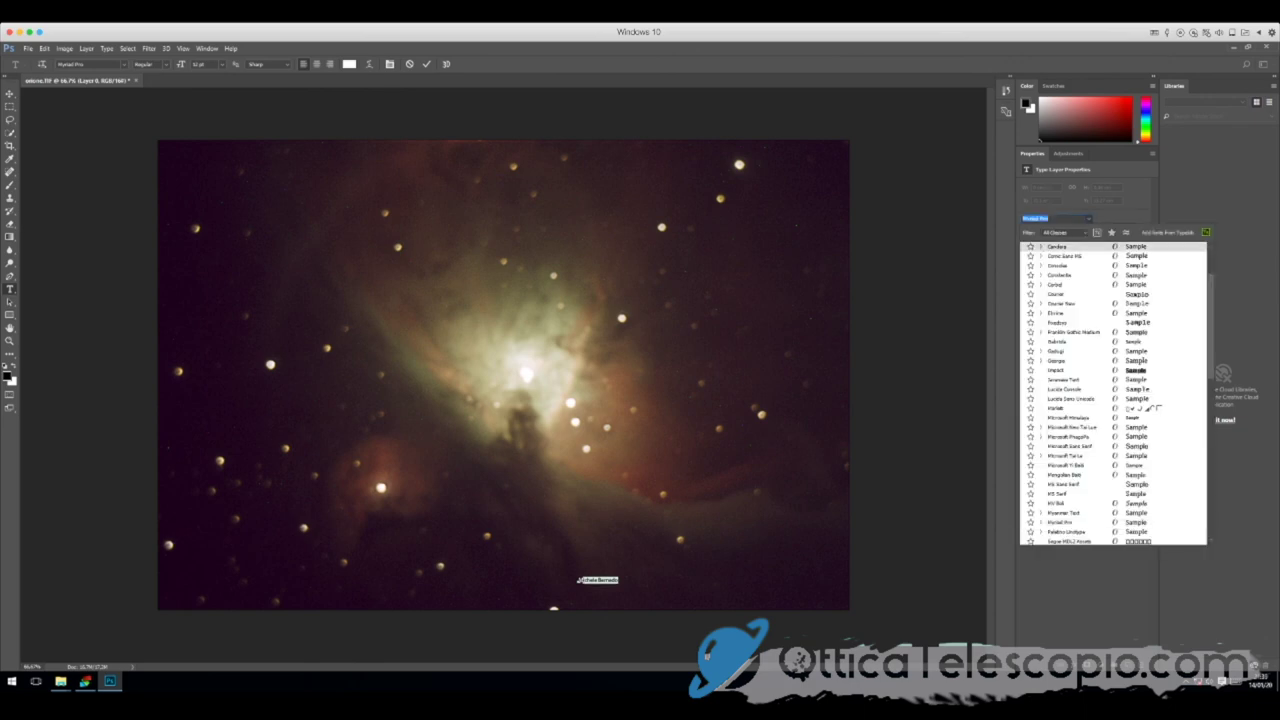
- Preview other fonts on the signature, cancel the font list, and reselect the text
scroll(1110, 280, "up", 3)
key("Down")
key("Down")
key("Down")
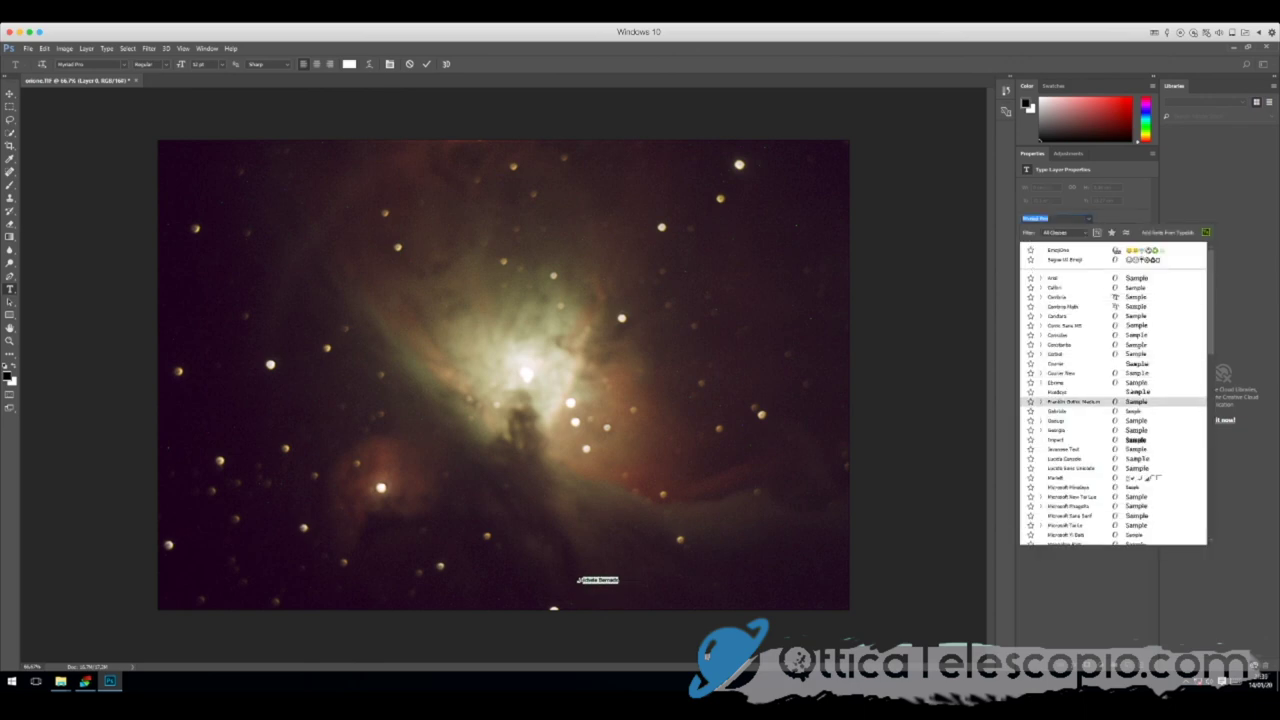
key("Down")
key("Down")
key("Down")
key("Down")
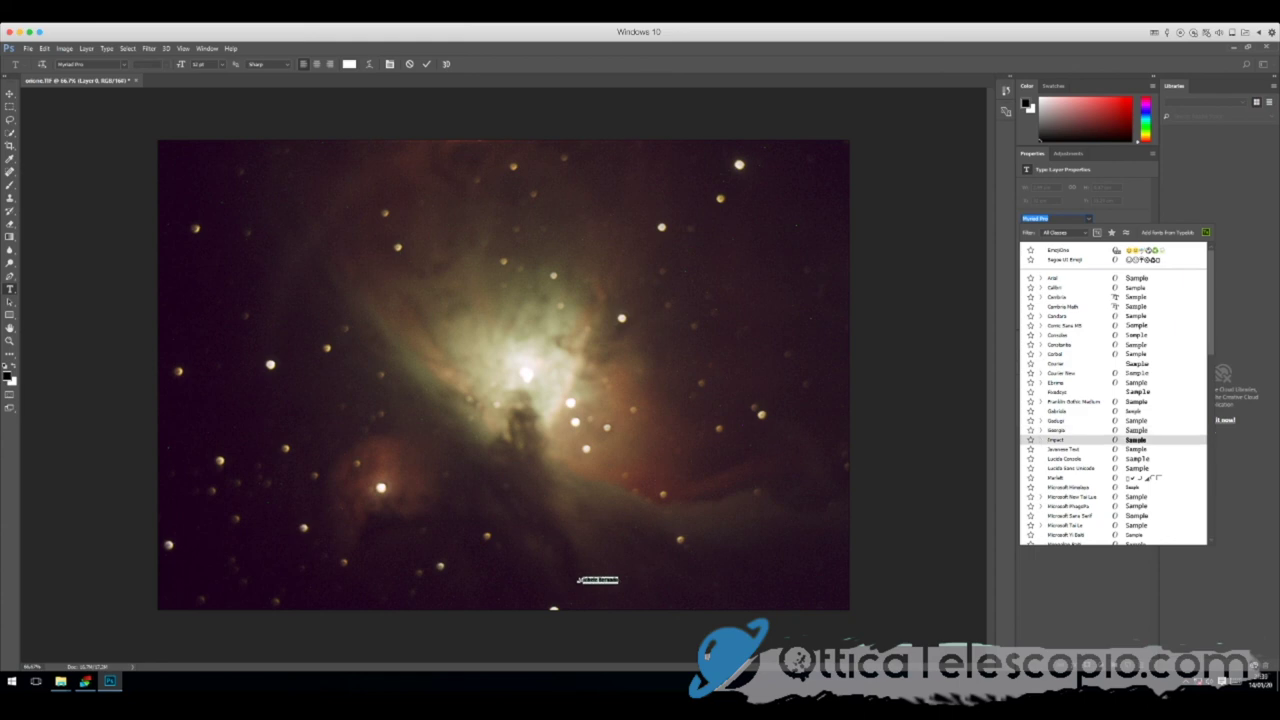
scroll(1113, 393, "down", 3)
scroll(1113, 393, "down", 2)
scroll(1113, 393, "down", 2)
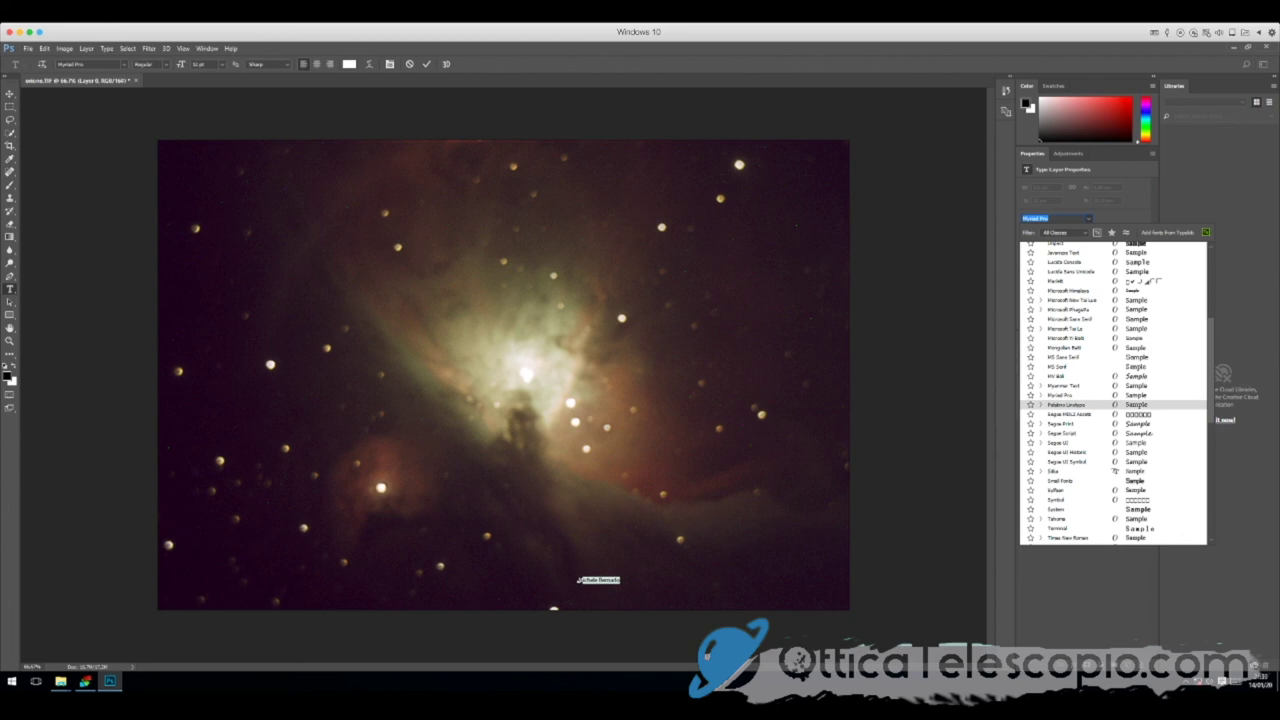
key("Escape")
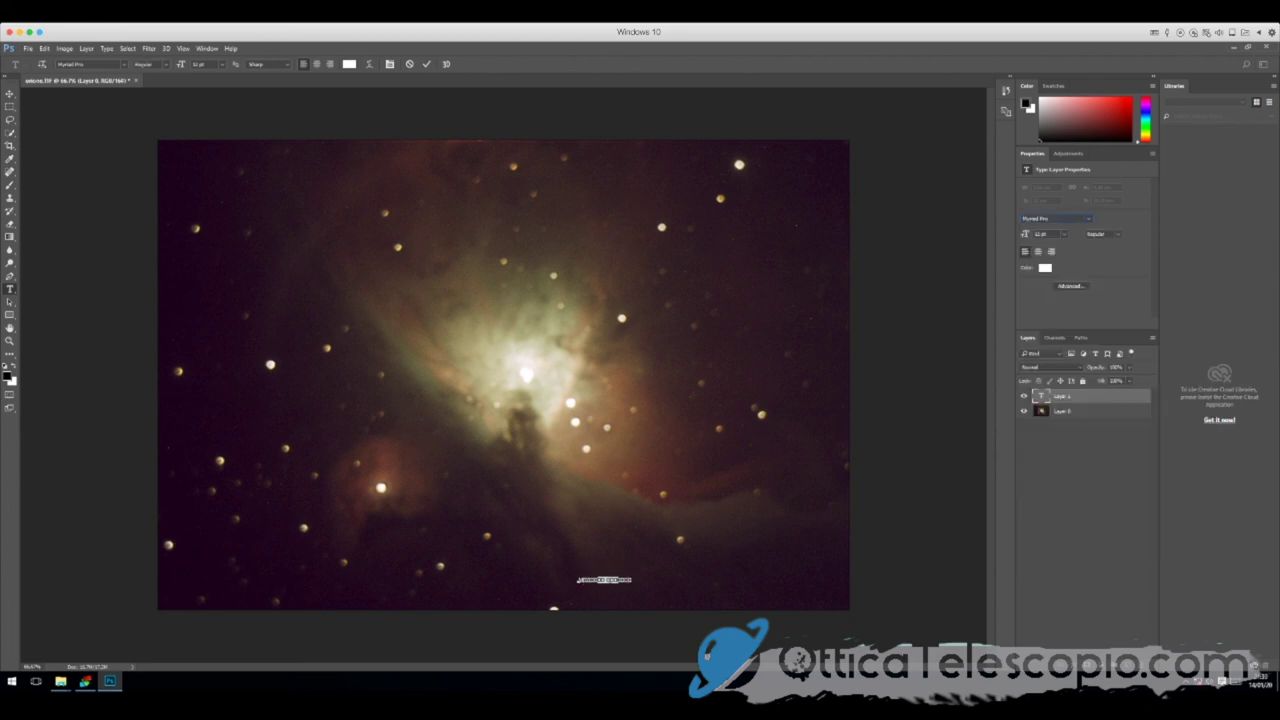
left_click(600, 580)
key("ctrl+shift+Right")
key("ctrl+shift+Right")
key("Right")
key("ctrl+shift+Left")
key("ctrl+shift+Left")
- Set the signature to Gabriola at 48 pt and commit the text
left_click(211, 64)
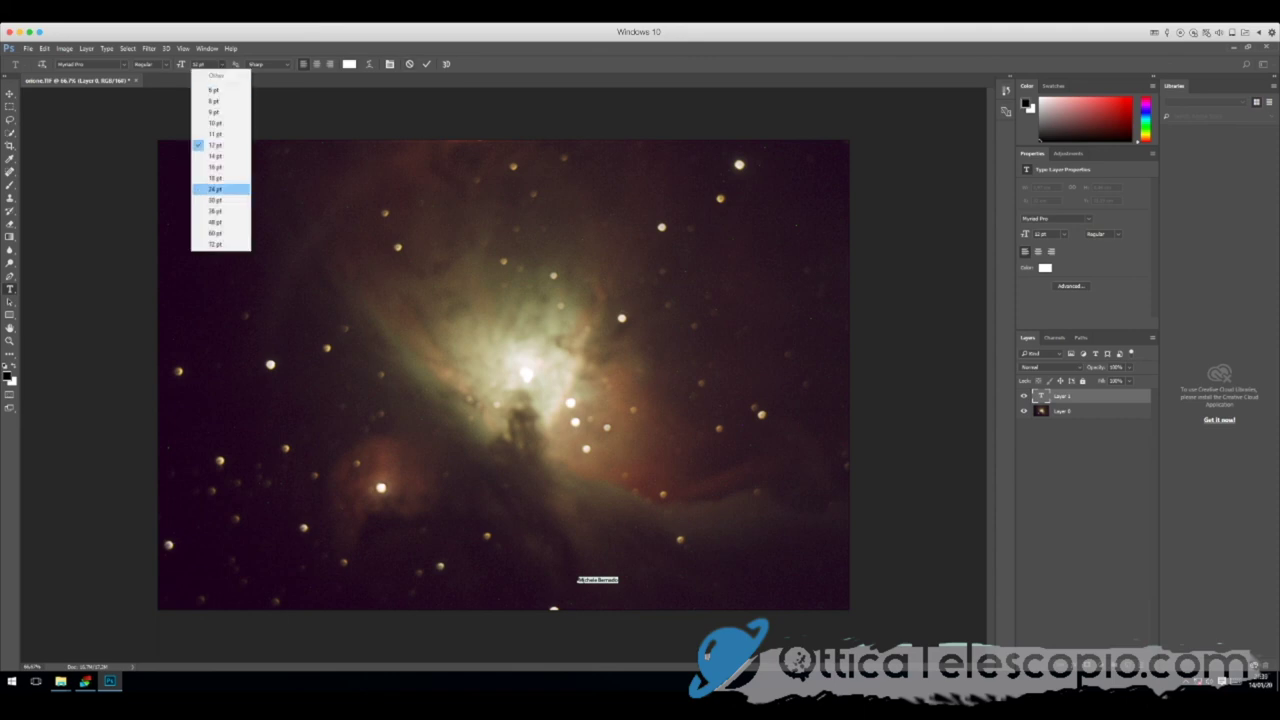
left_click(222, 200)
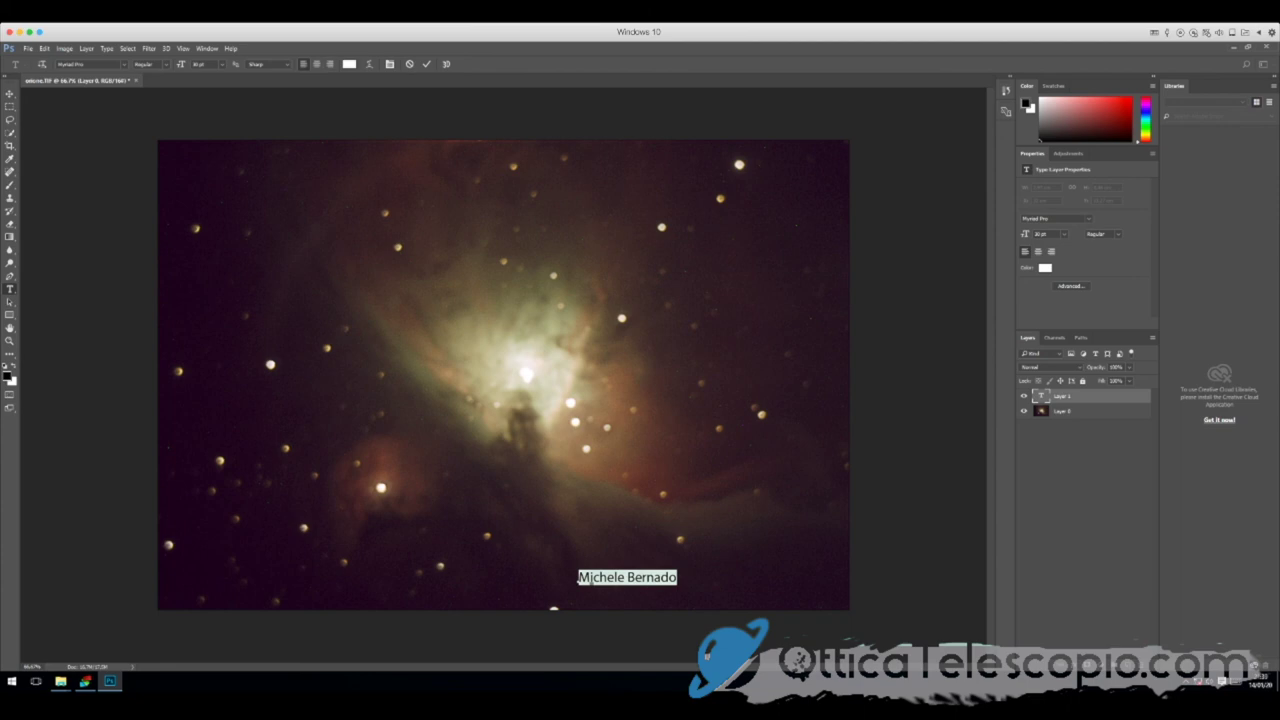
left_click(123, 64)
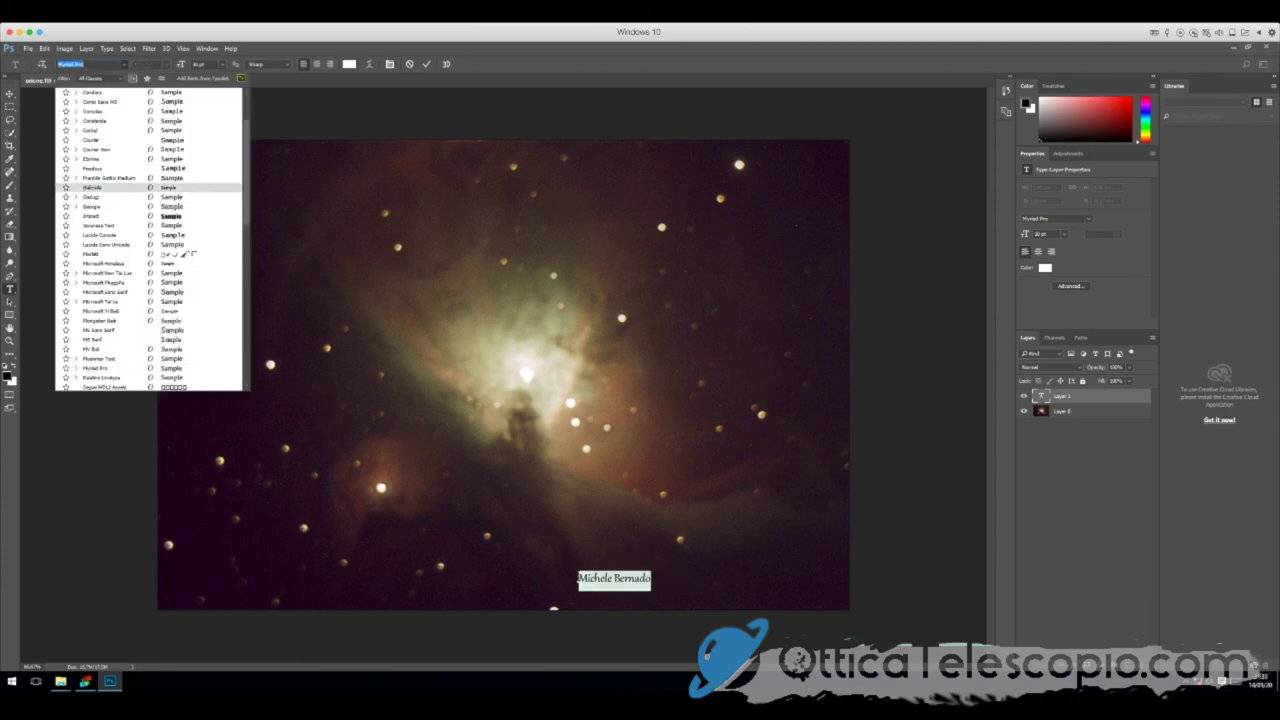
key("Return")
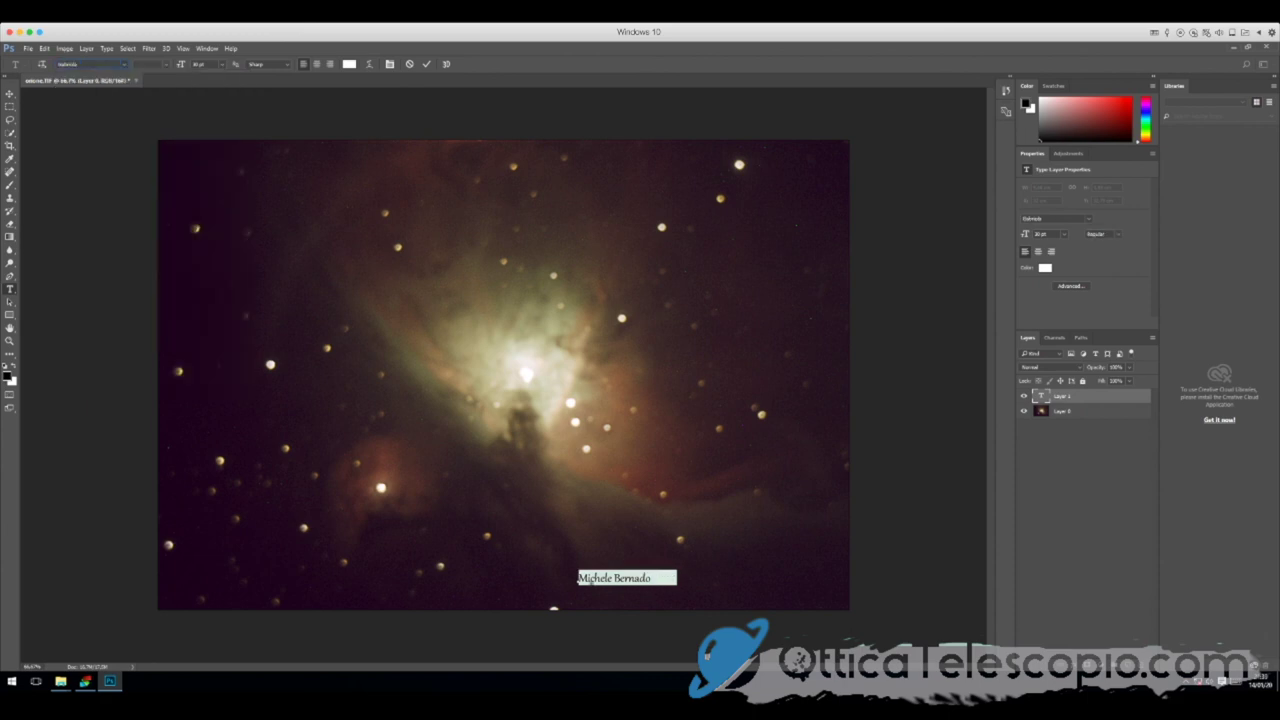
left_click(210, 64)
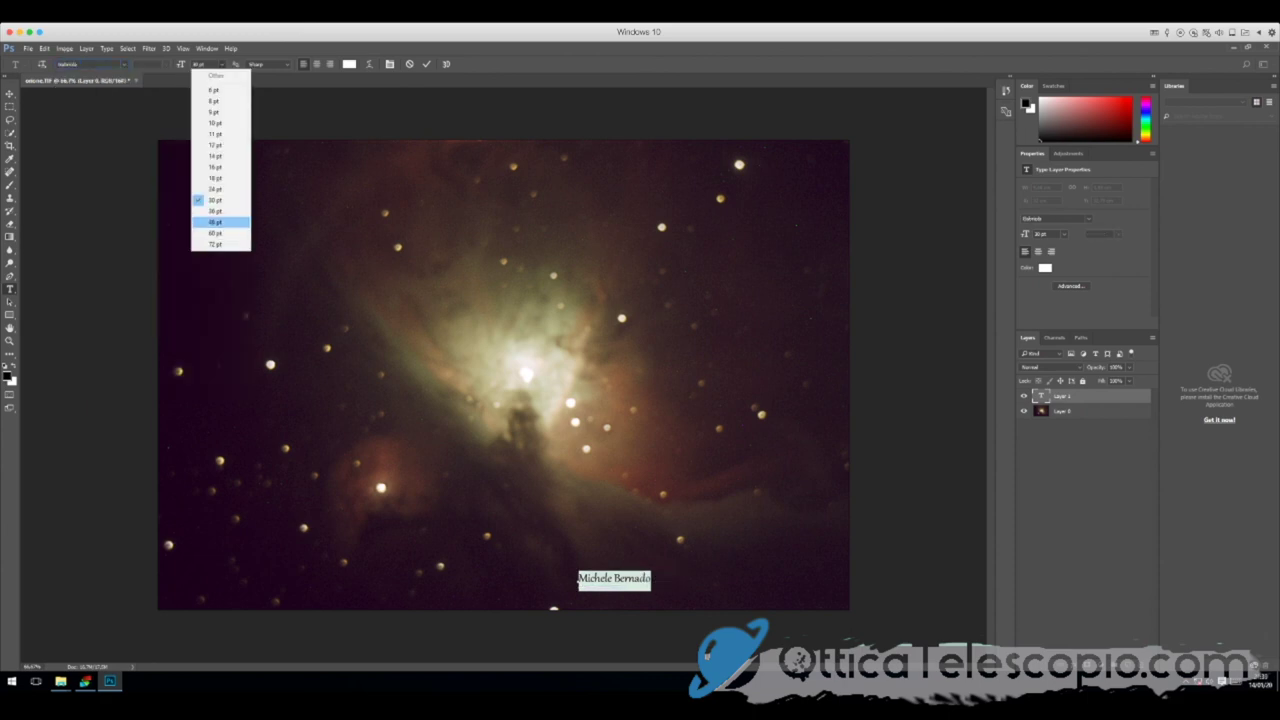
left_click(220, 232)
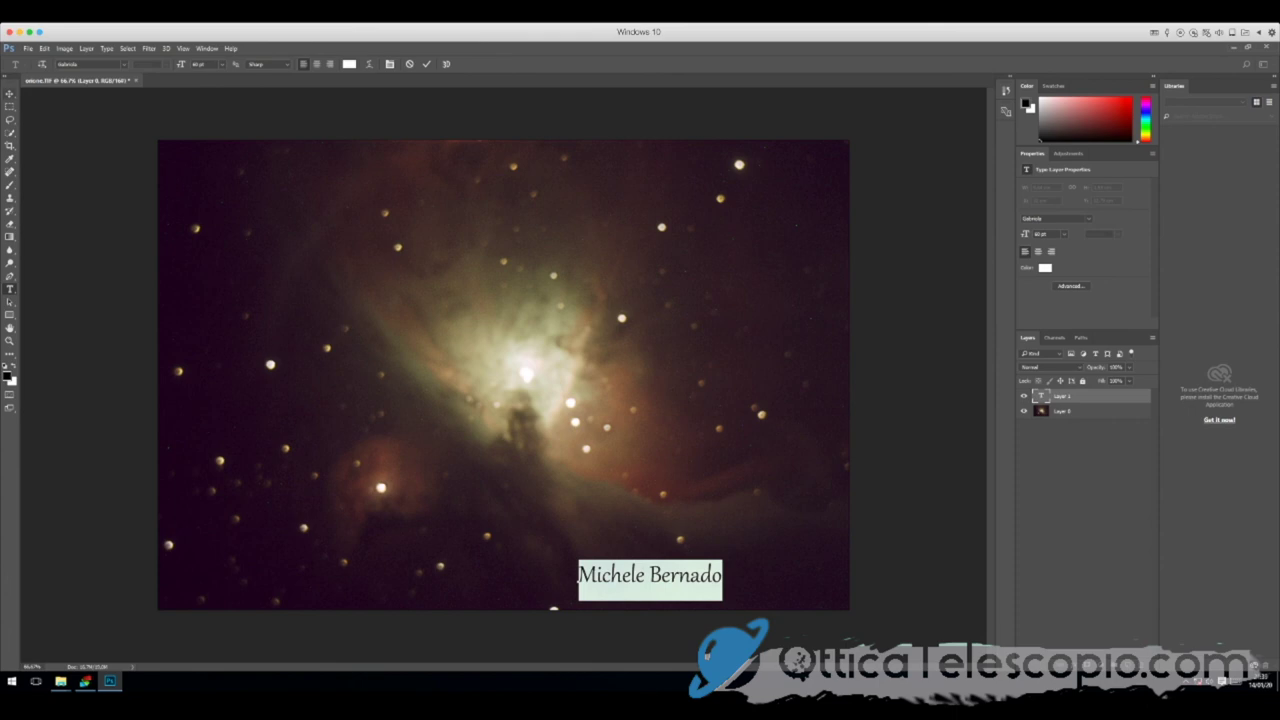
left_click(9, 93)
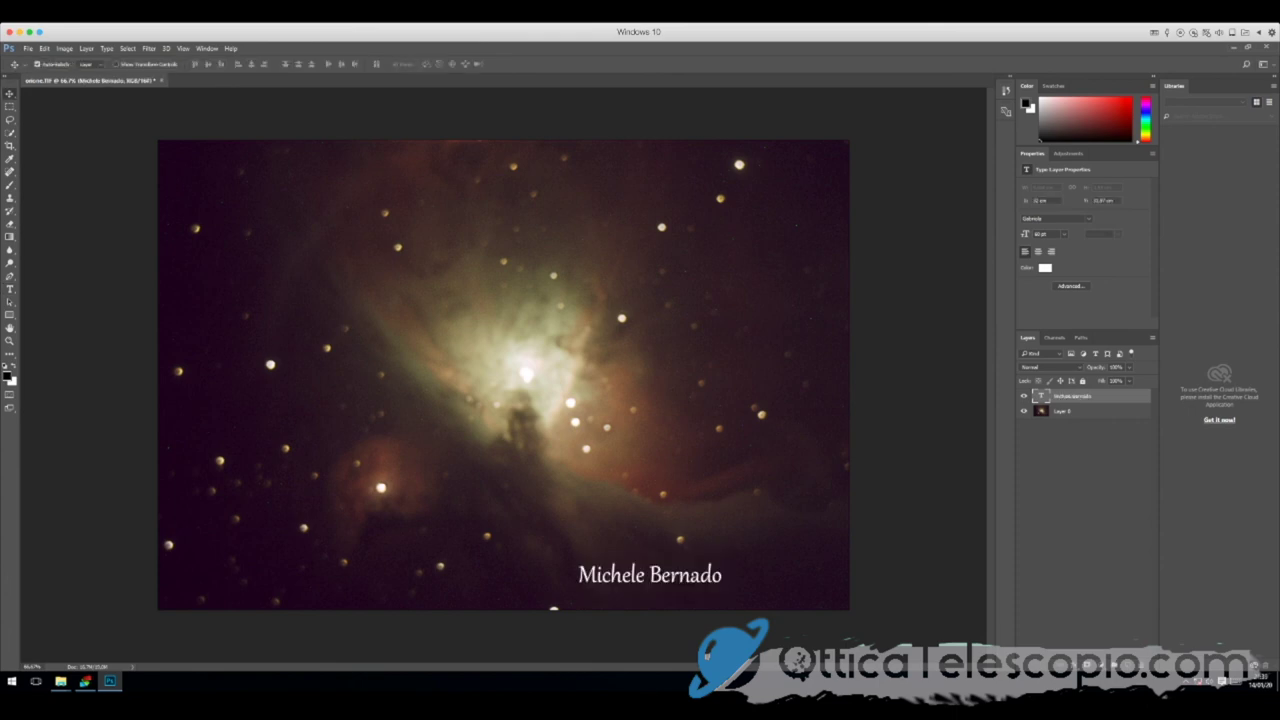
- Move the signature into the bottom-right corner of the nebula image
left_click_drag(720, 557, 310, 566)
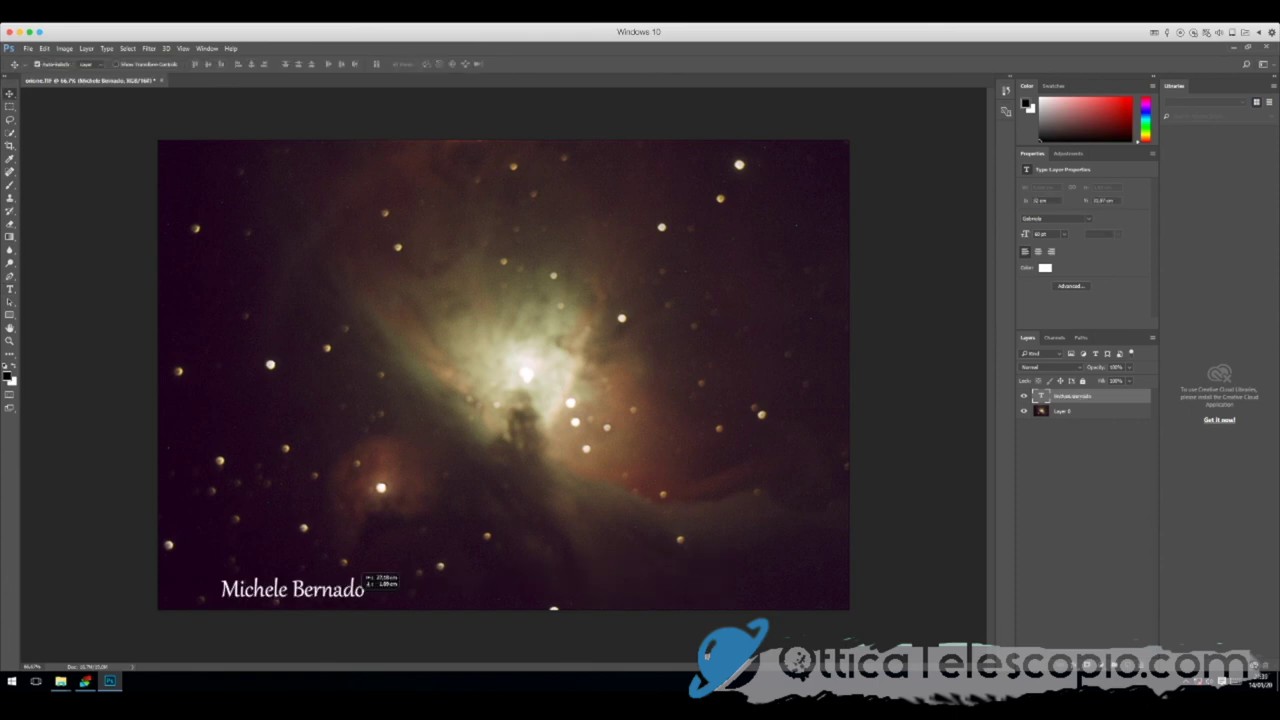
left_click_drag(314, 568, 836, 572)
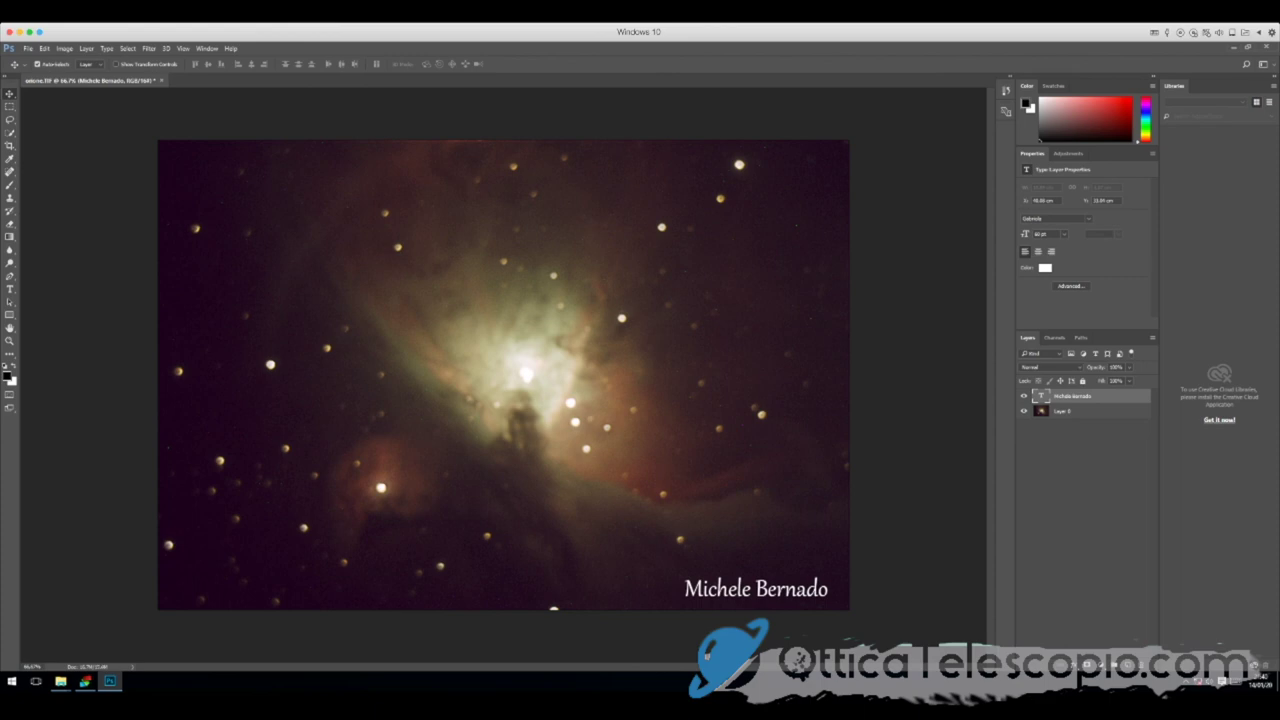
left_click(1062, 411)
right_click(1066, 411)
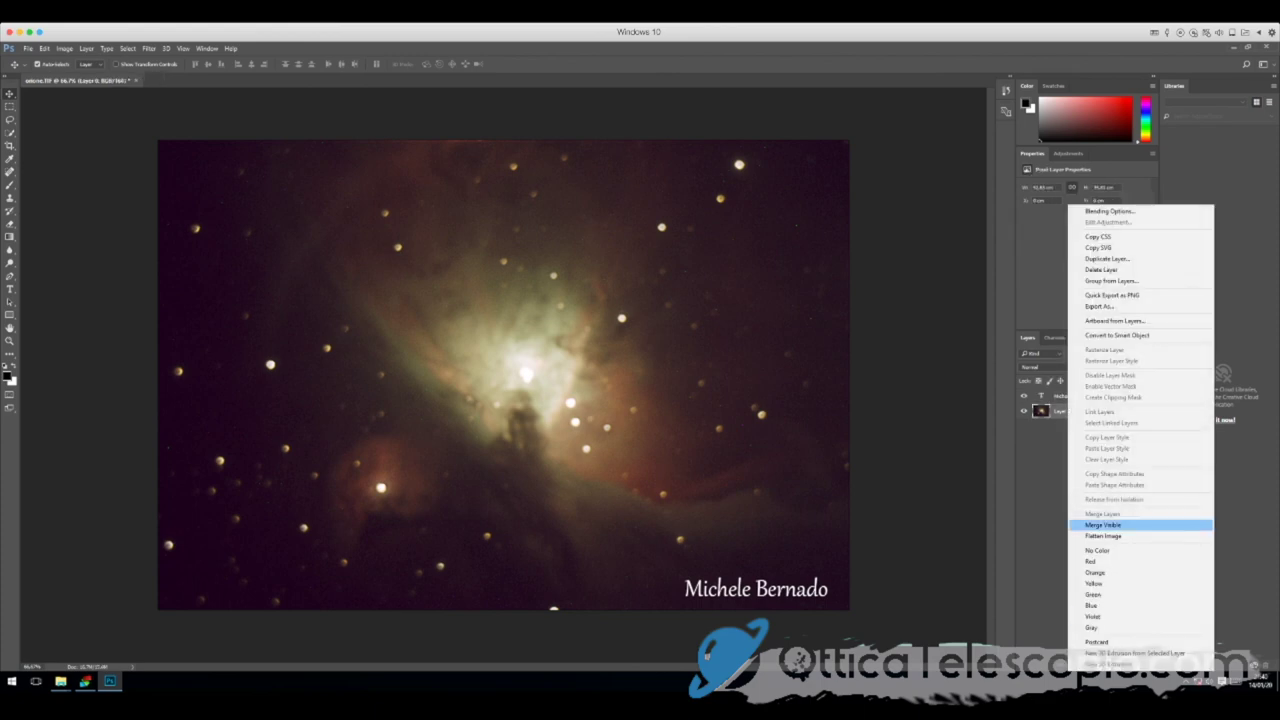
- Flatten the image and save it as a TIFF on the KINGSTON (F:) drive
left_click(1103, 535)
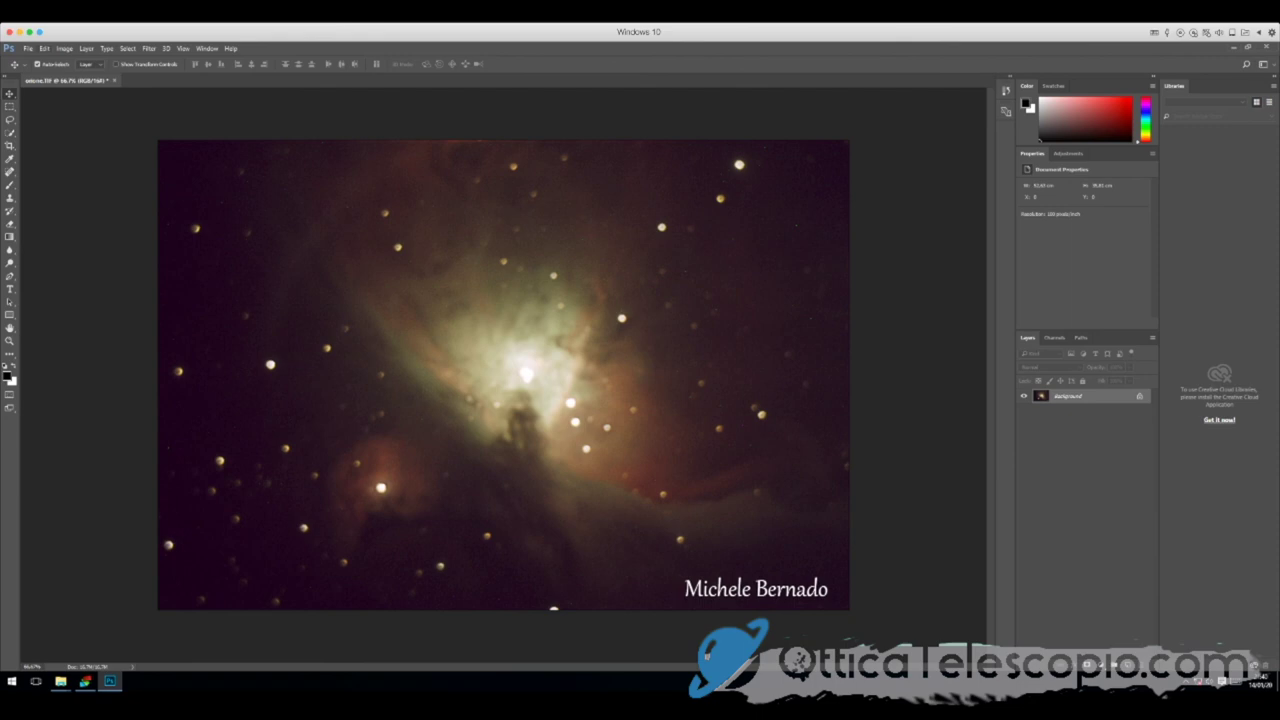
left_click(28, 48)
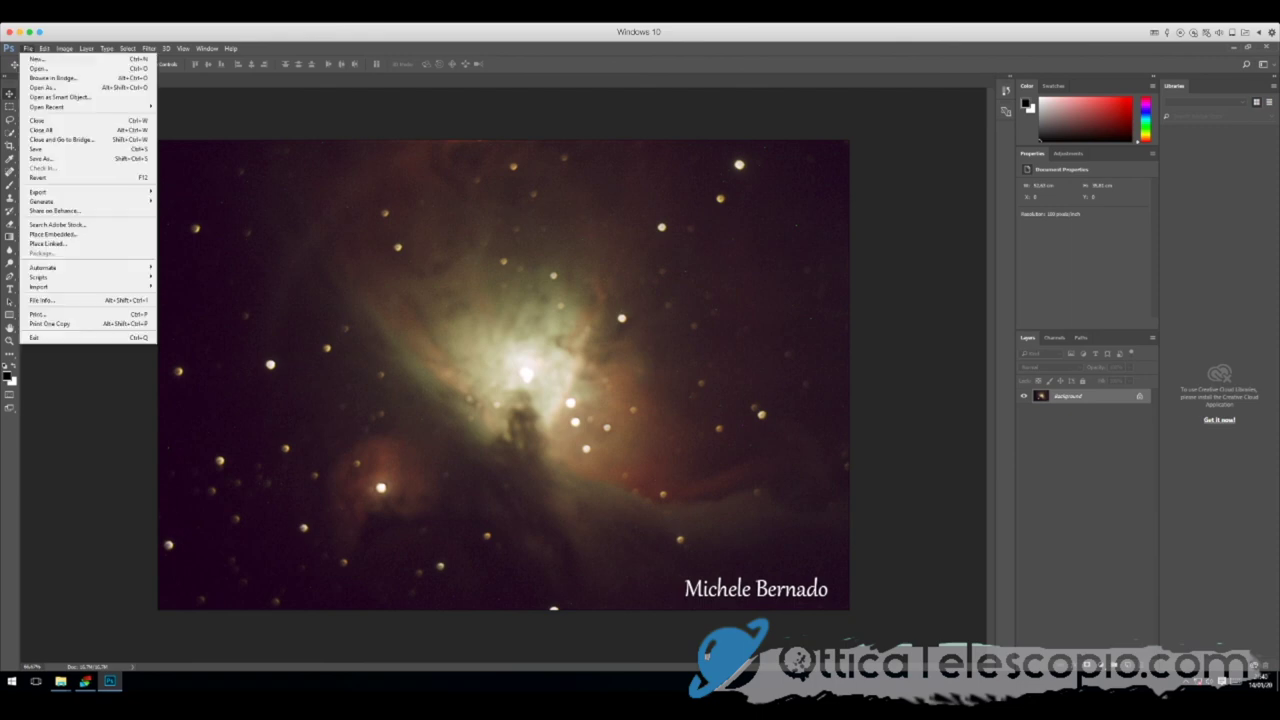
left_click(60, 157)
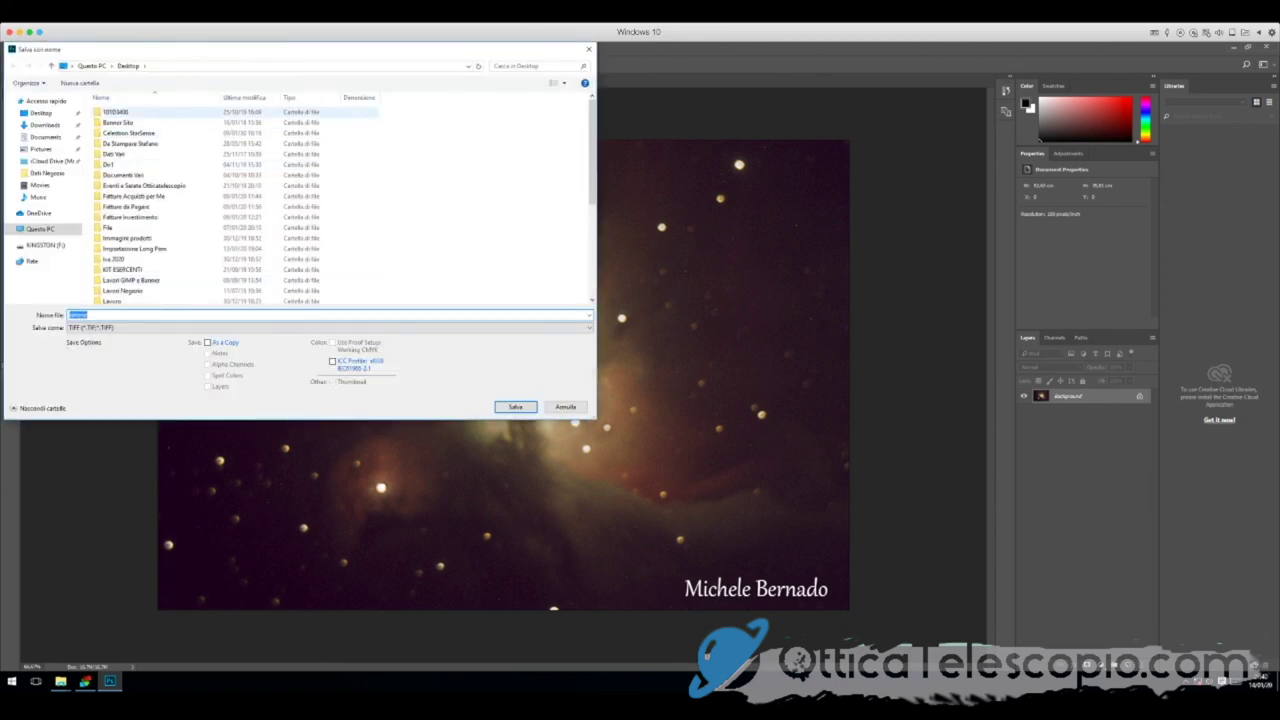
left_click(45, 245)
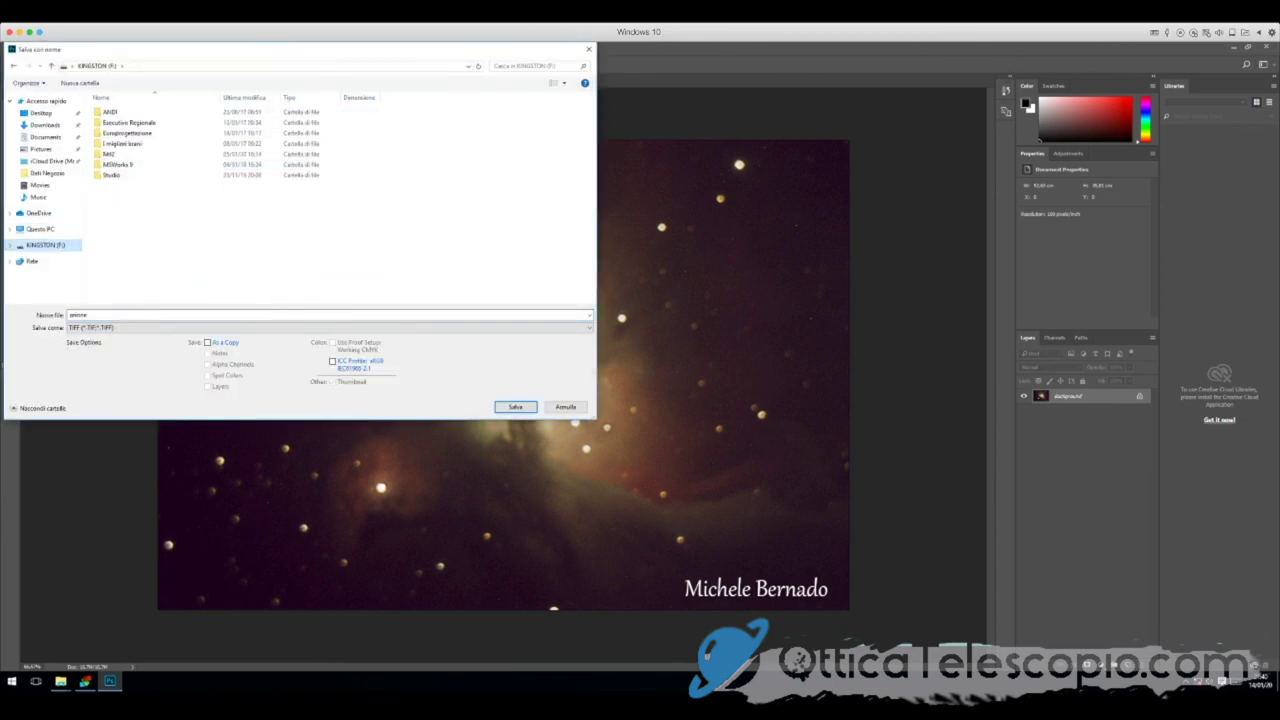
left_click(515, 407)
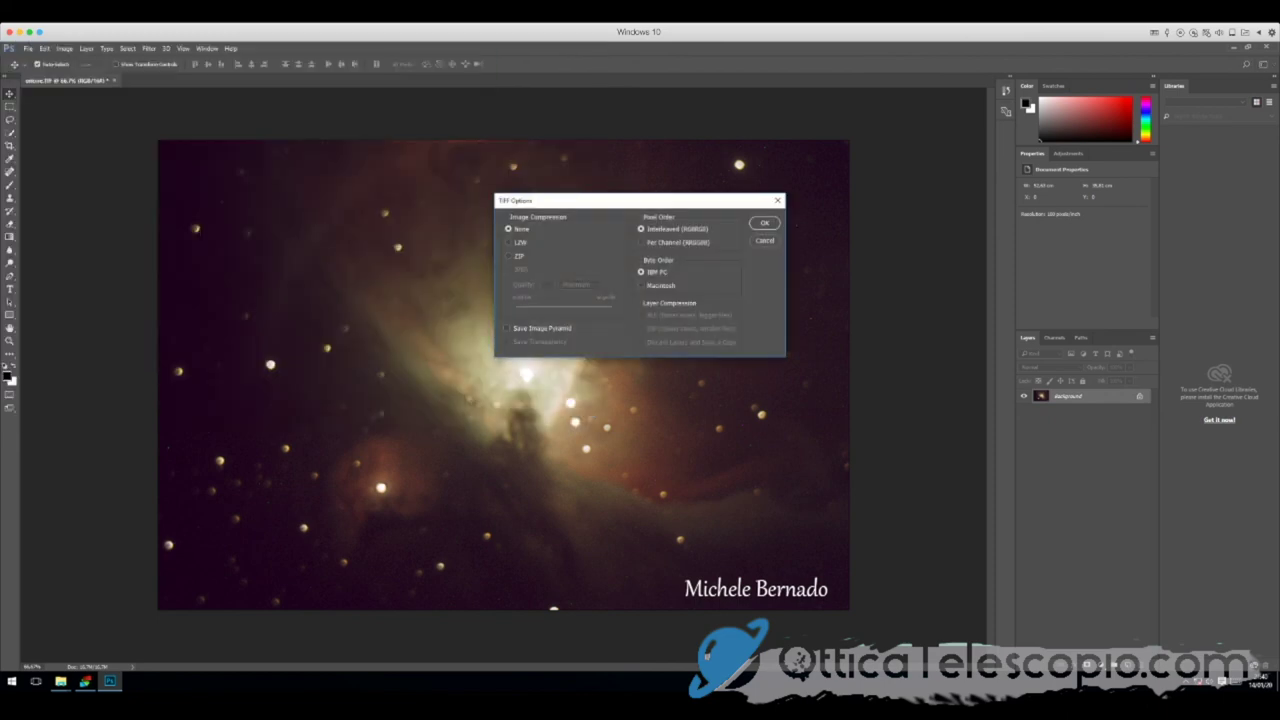
key("Return")
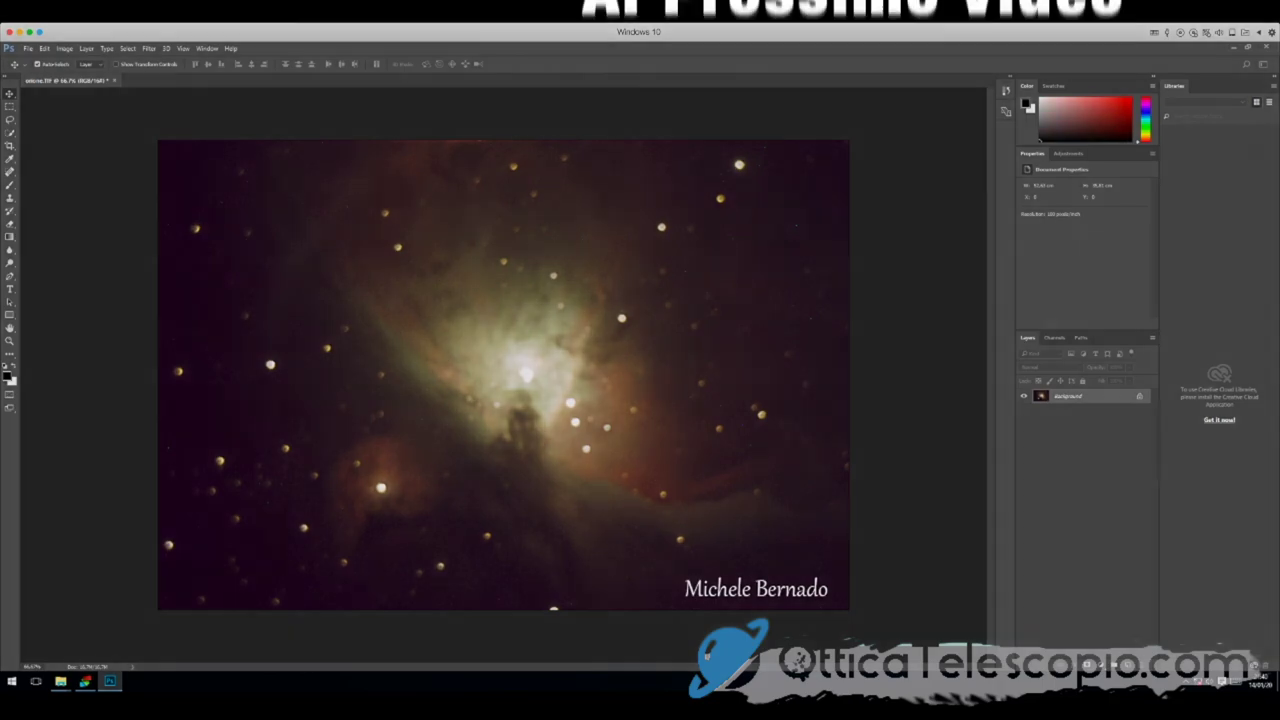